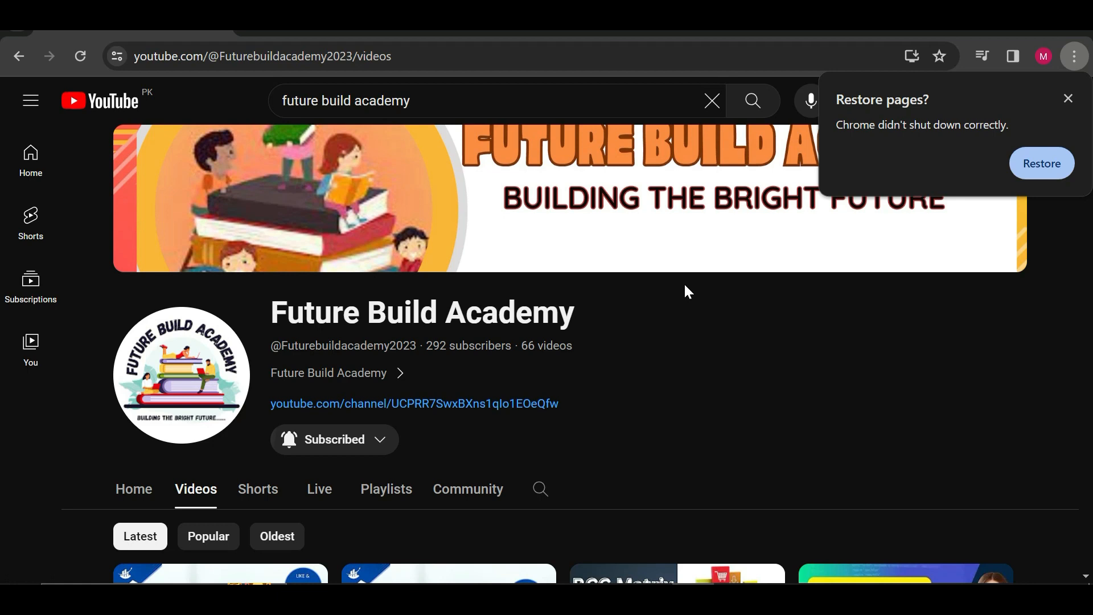
Step: Look through the Future Build Academy channel's uploaded videos, including the Microsoft Word classes, and return to the channel header
scroll(684, 286, "down", 2)
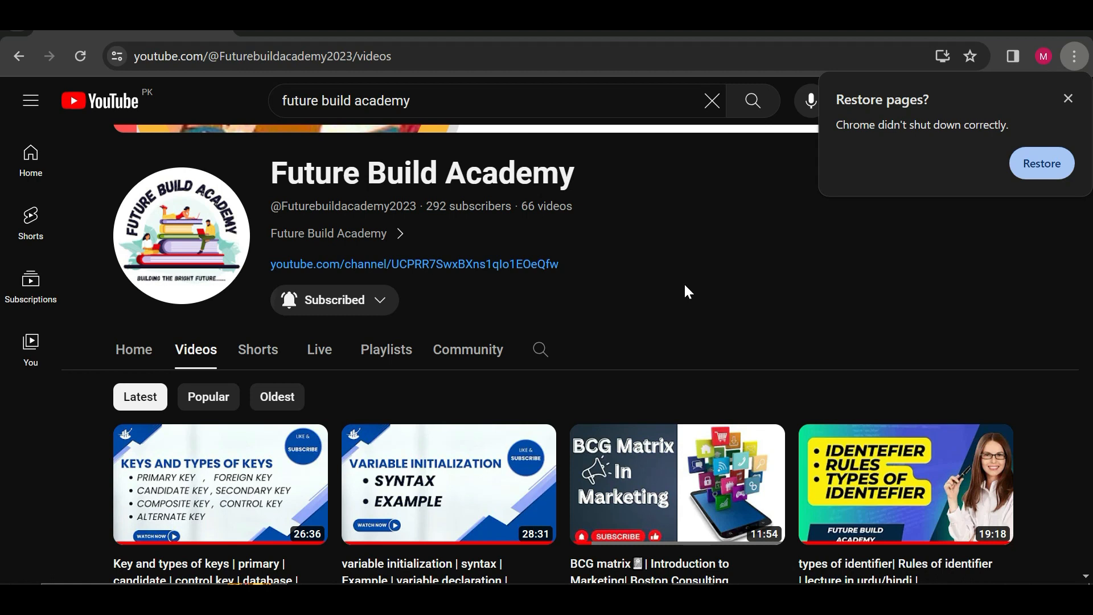
scroll(688, 292, "down", 4)
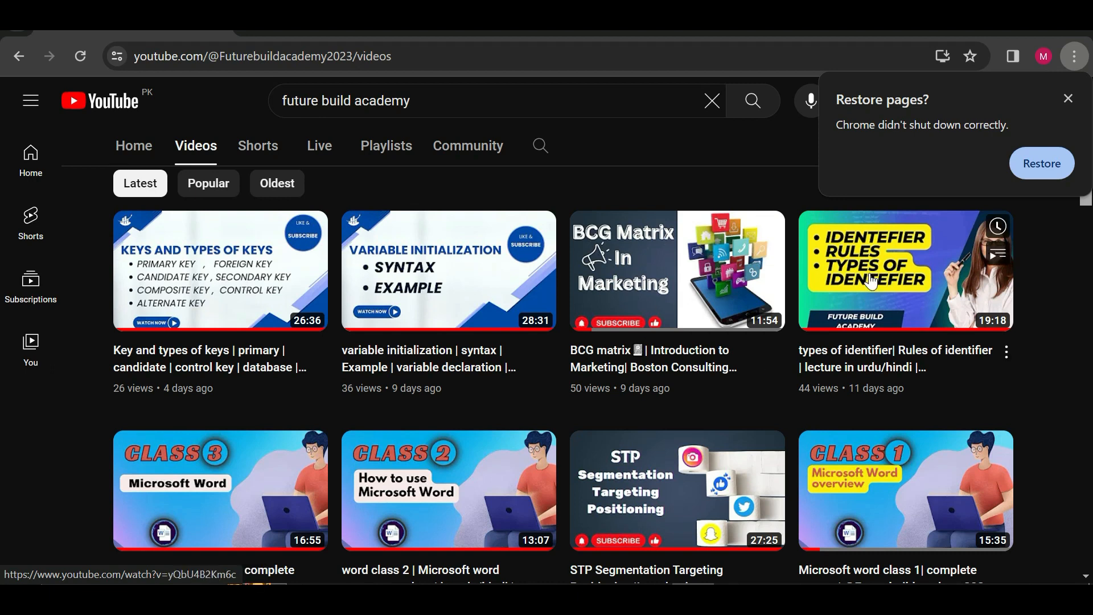
scroll(868, 279, "down", 2)
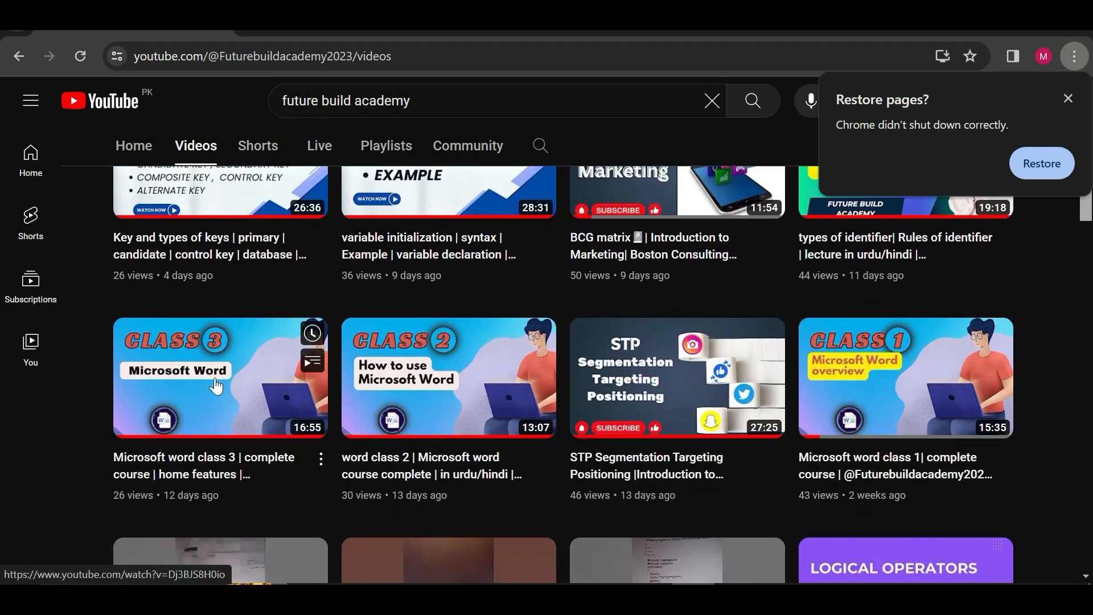
scroll(701, 373, "down", 2)
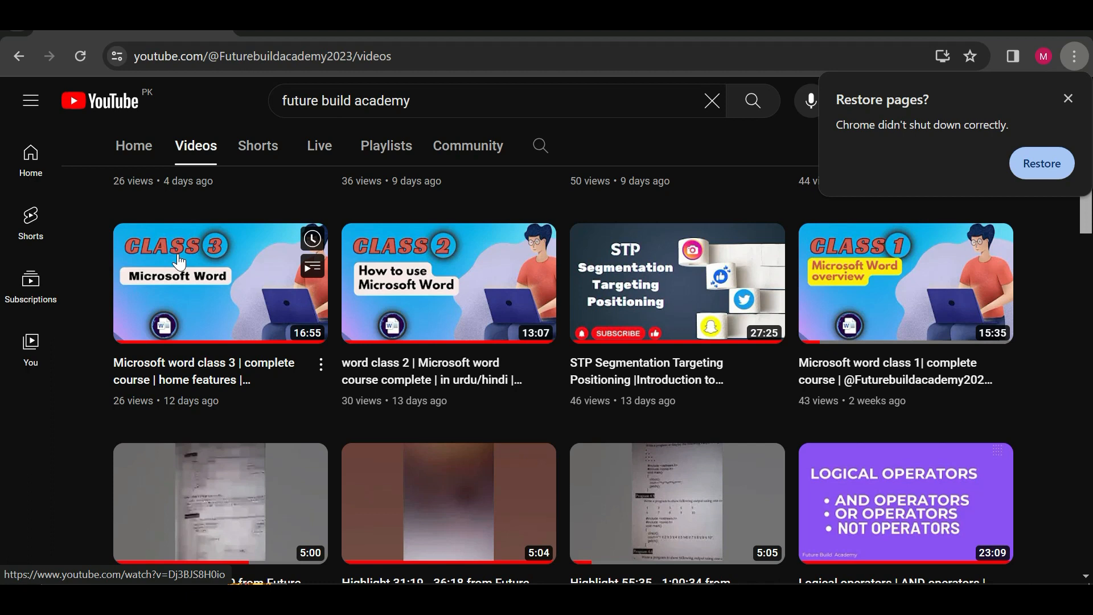
scroll(179, 262, "down", 3)
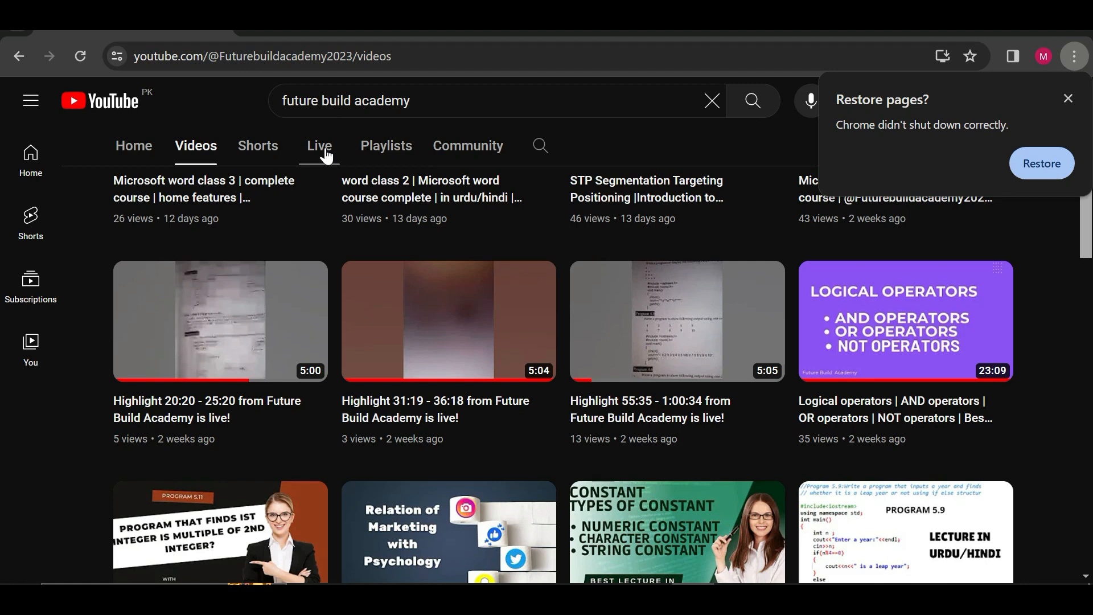
mouse_move(885, 275)
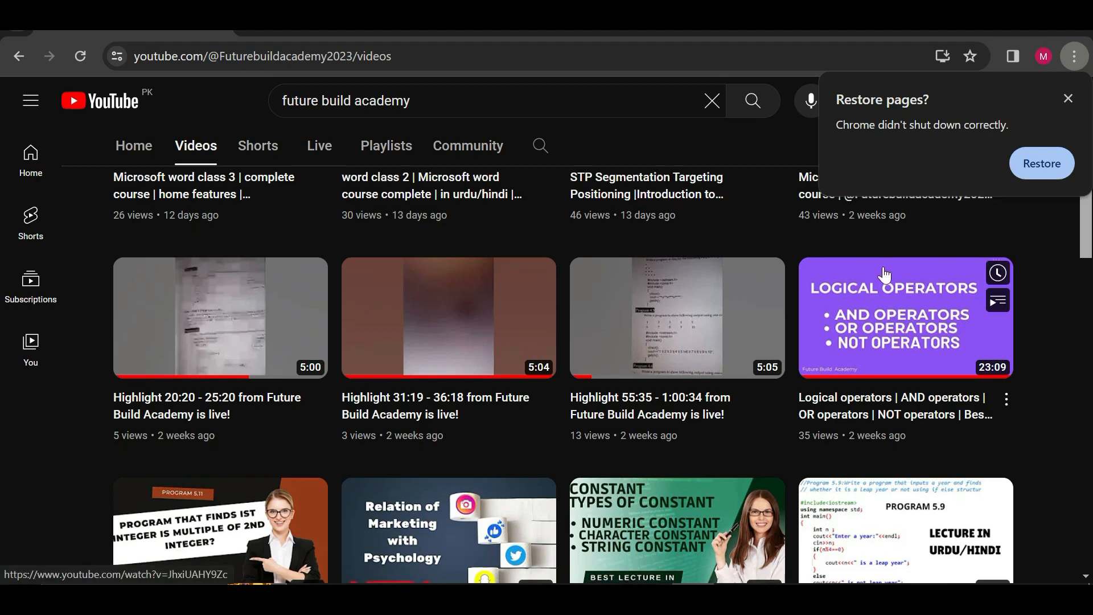
scroll(884, 275, "down", 4)
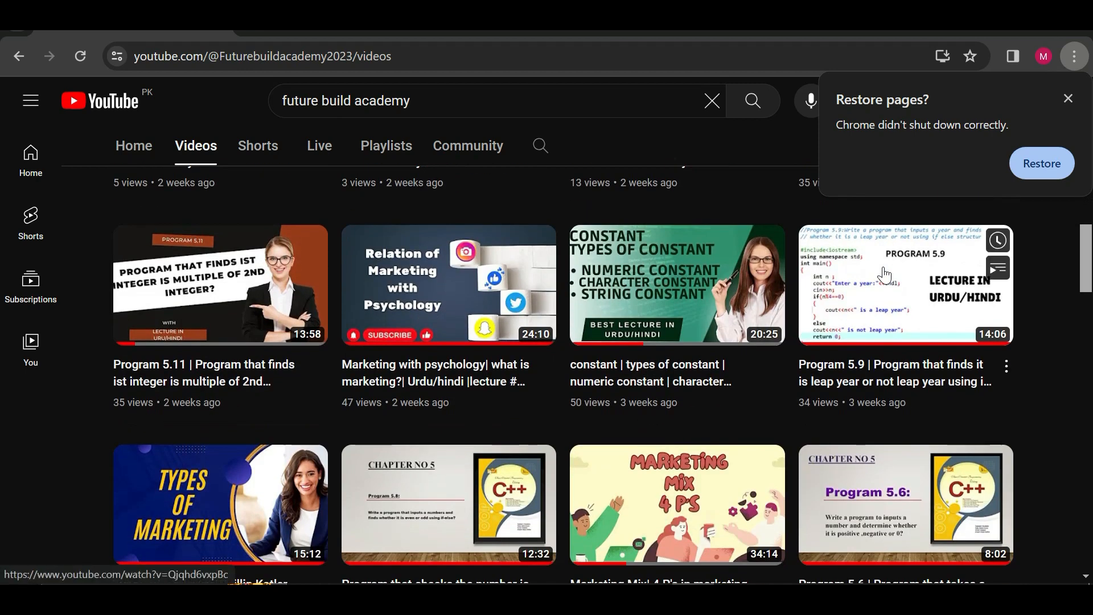
mouse_move(209, 266)
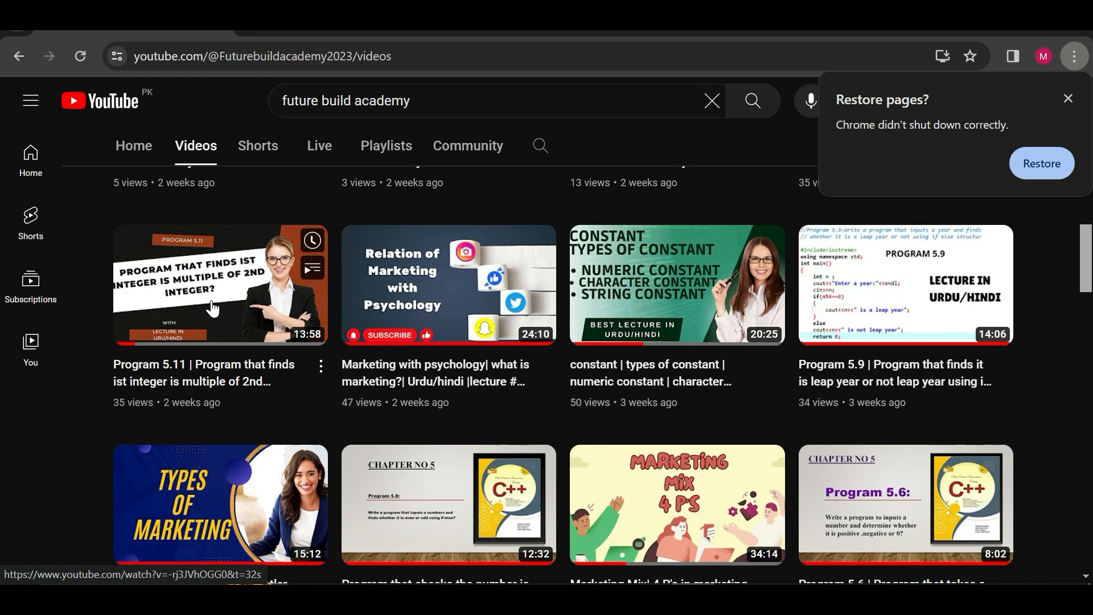
scroll(213, 309, "down", 1)
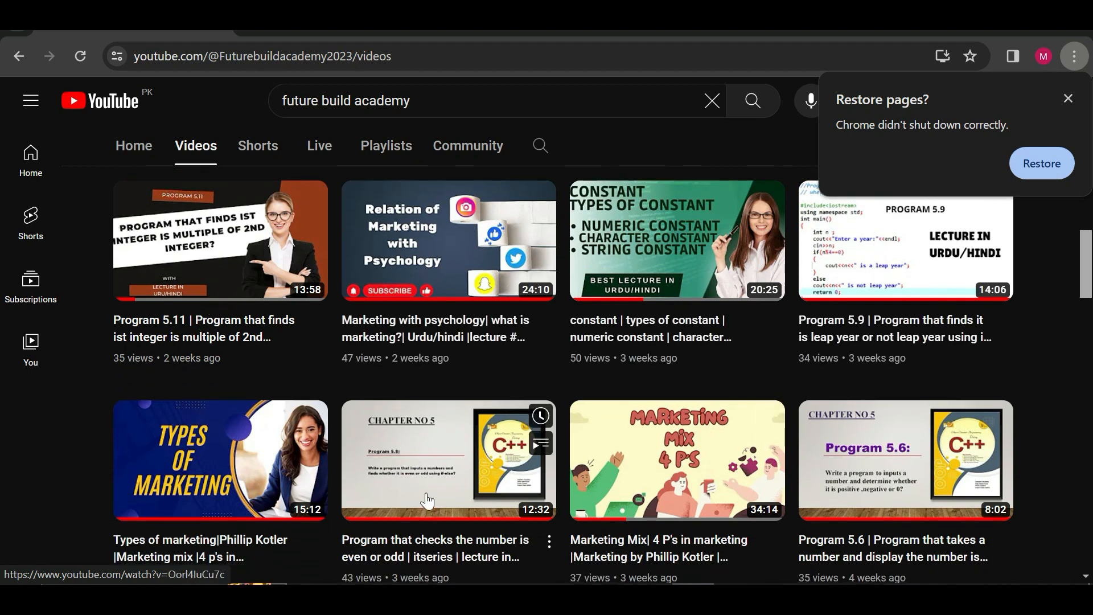
scroll(452, 389, "down", 3)
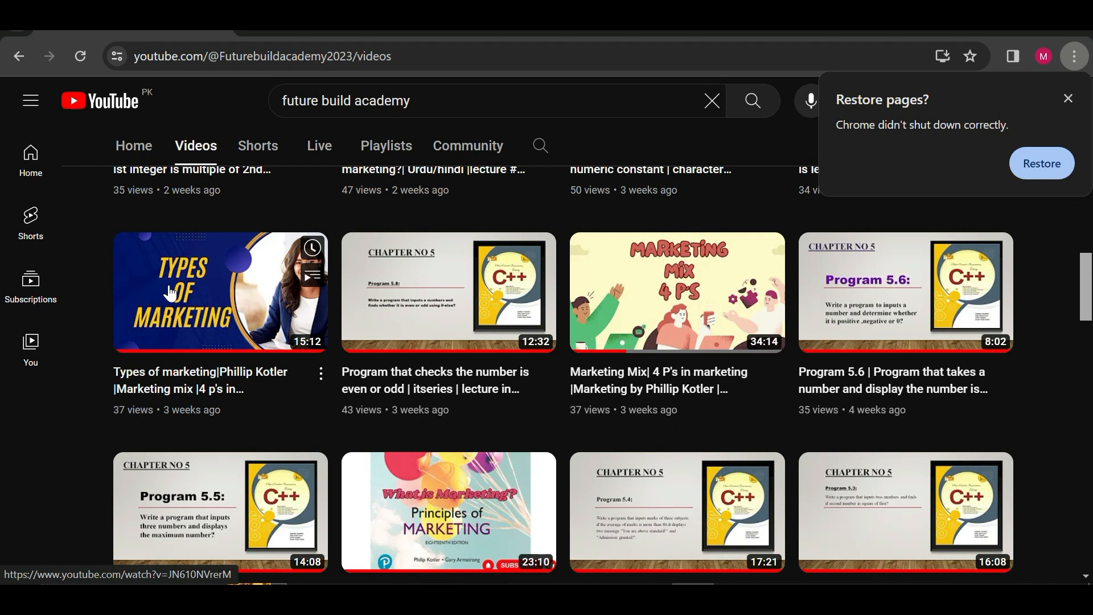
scroll(705, 215, "down", 10)
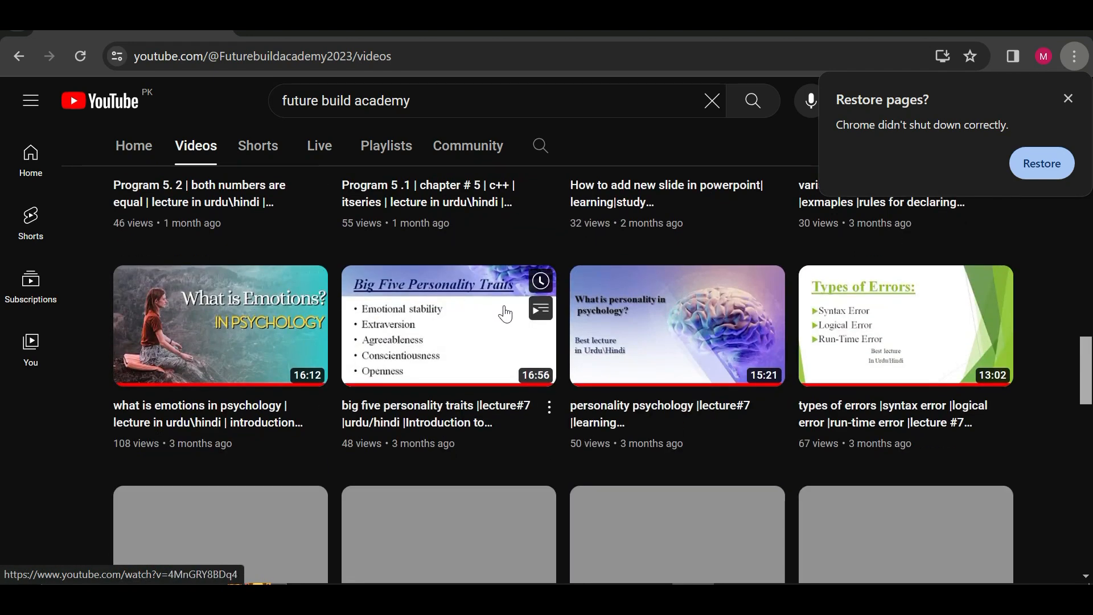
scroll(963, 249, "down", 4)
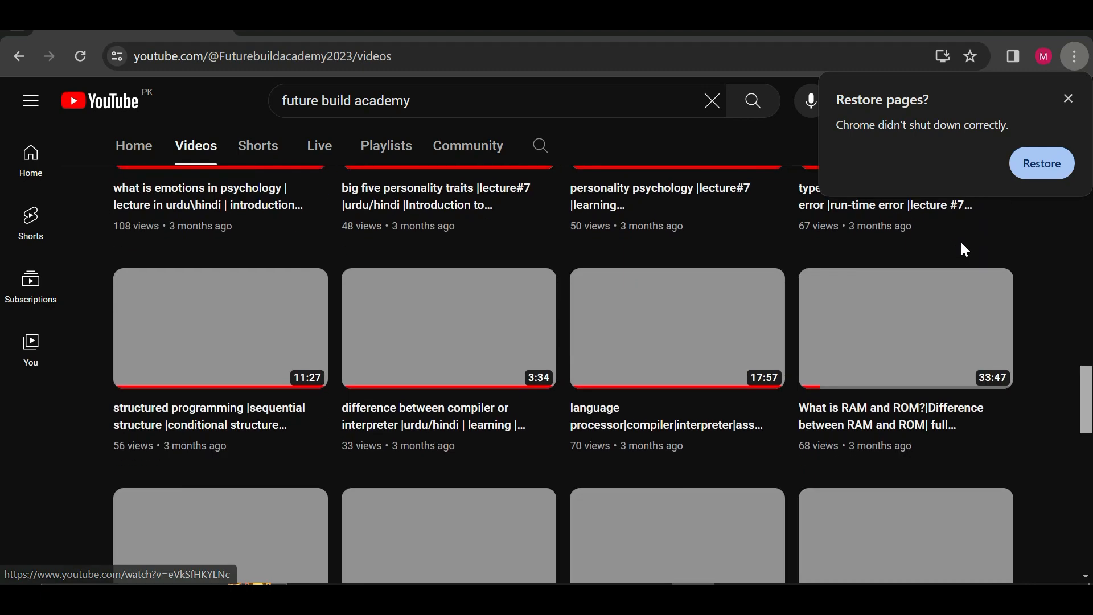
scroll(961, 240, "up", 15)
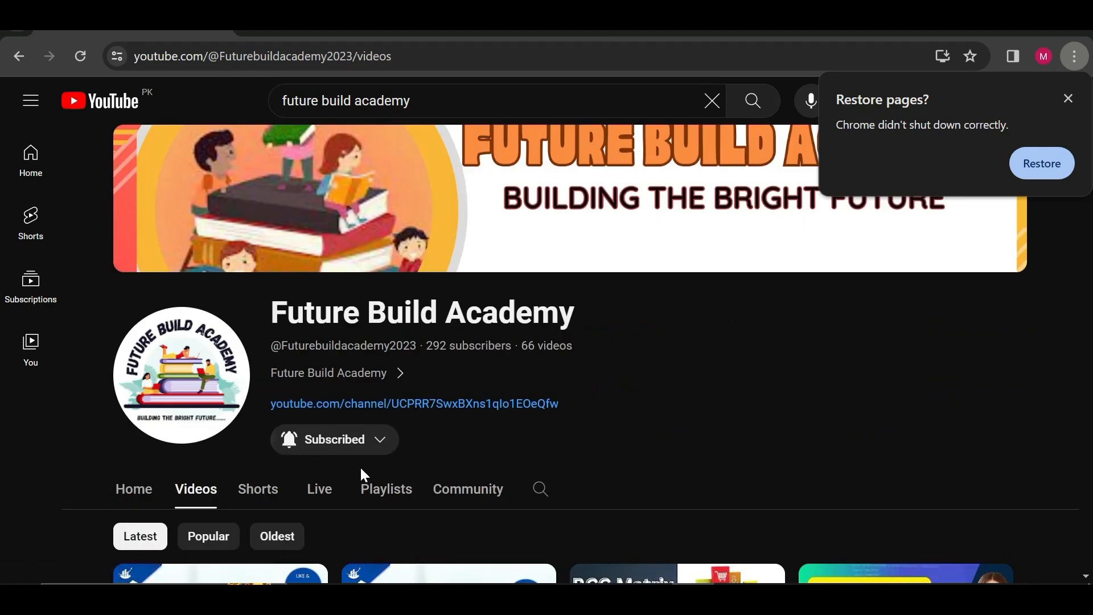
left_click(384, 450)
left_click(474, 448)
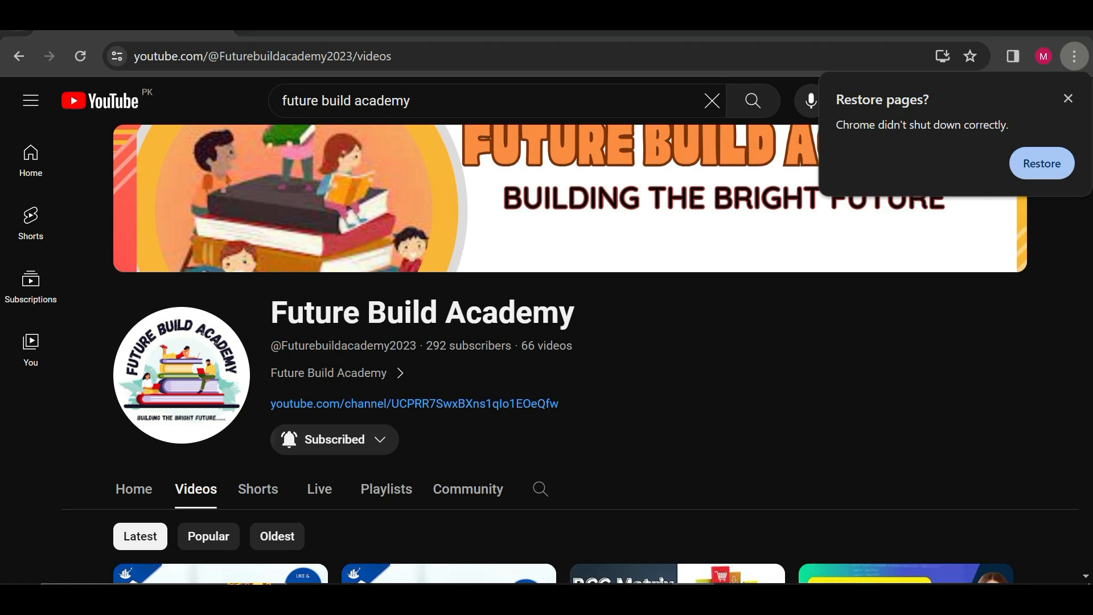
Step: Switch to Word and look over the Insert, Design, Layout, References, Mailings, Review, View and Help commands, ending on the Home commands
left_click(693, 597)
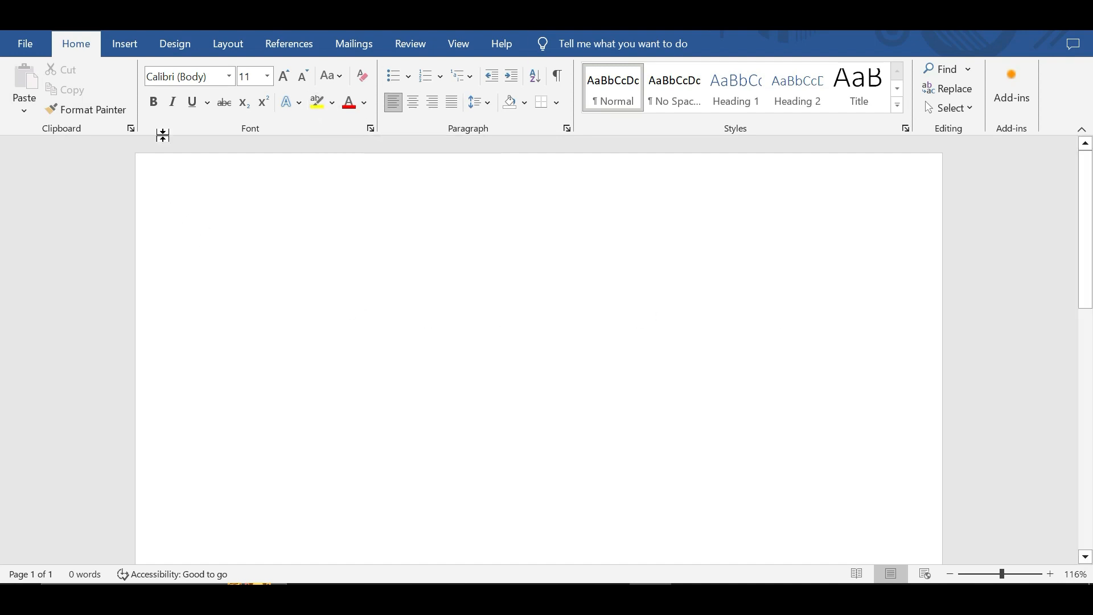
left_click(111, 46)
left_click(164, 47)
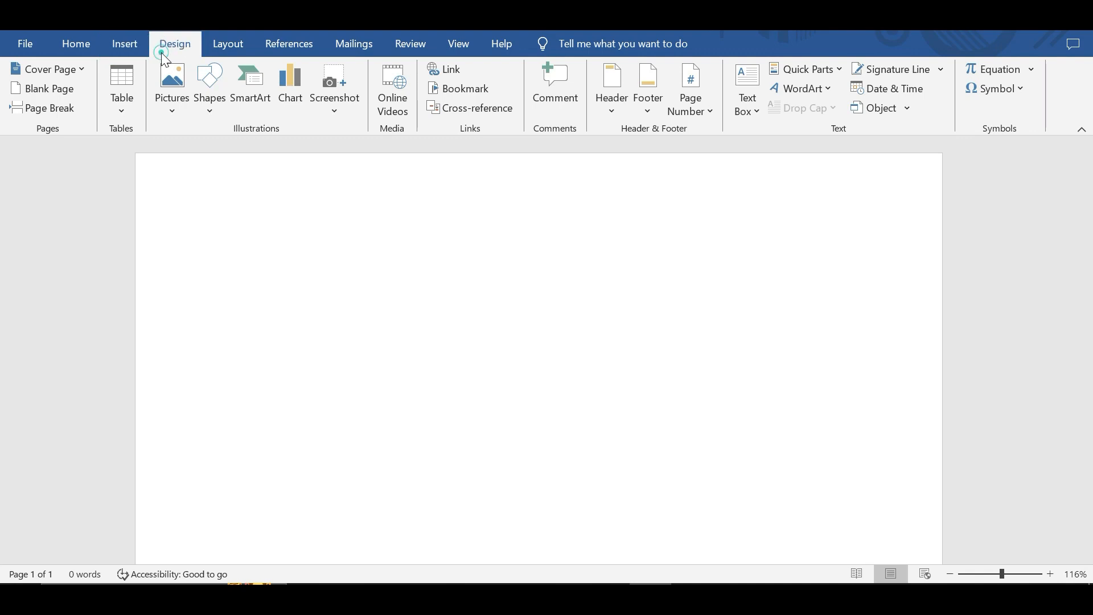
left_click(230, 45)
left_click(316, 46)
left_click(355, 43)
left_click(409, 46)
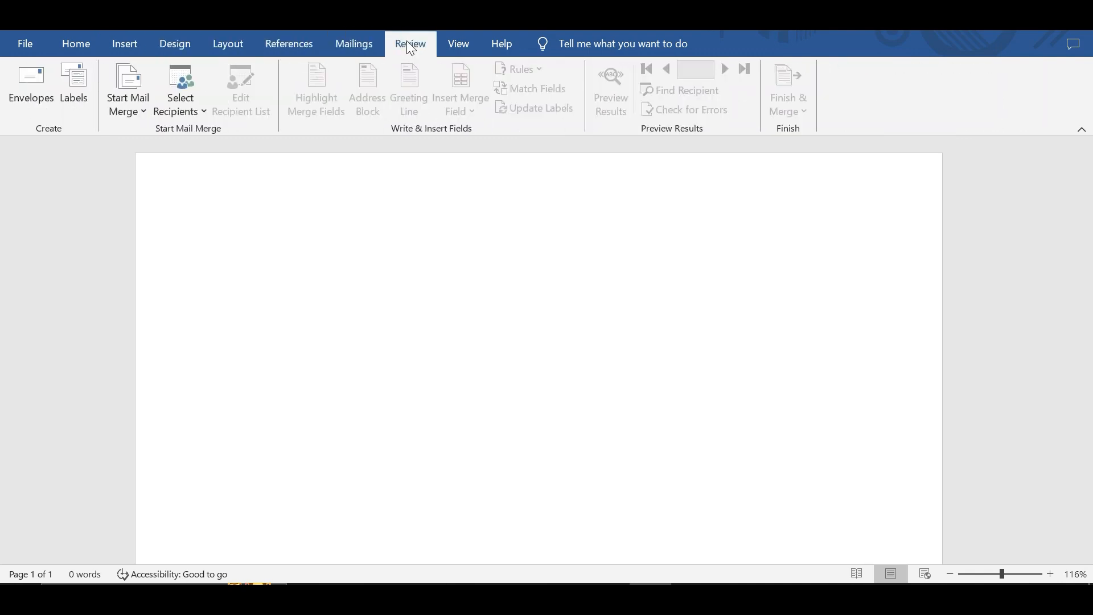
left_click(457, 44)
left_click(504, 45)
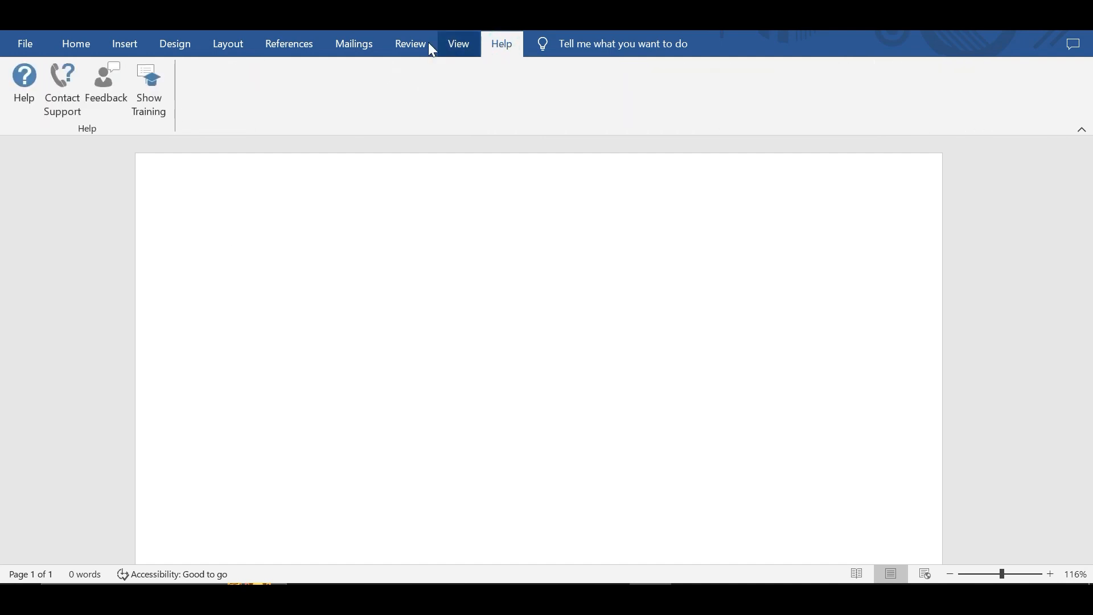
left_click(84, 49)
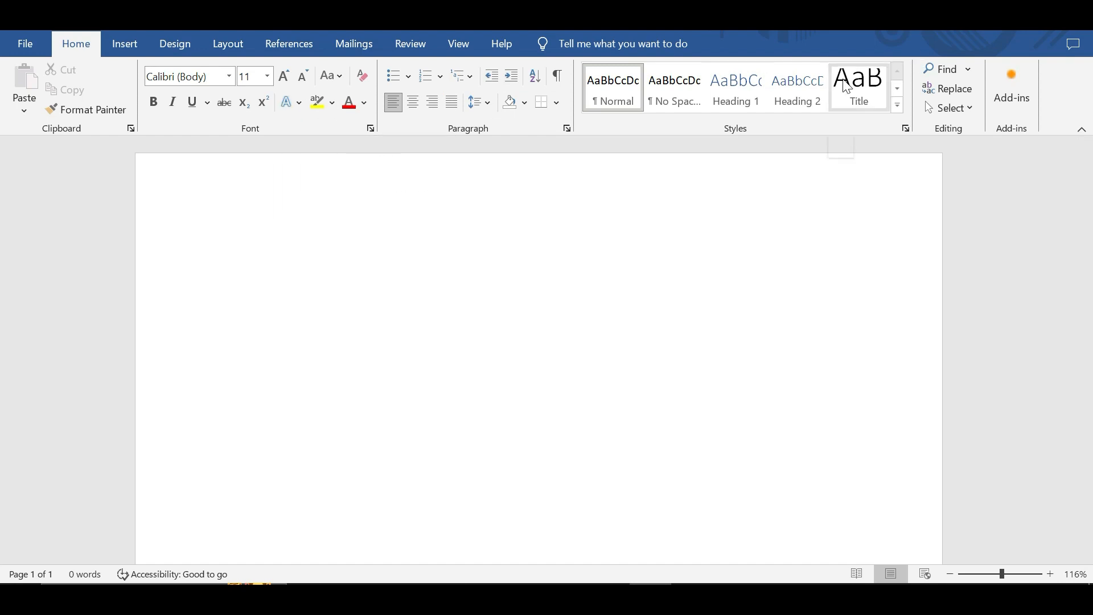
Step: Write "Future Build Academy" on the blank page's first line and "Class 4" on the line below
left_click(300, 291)
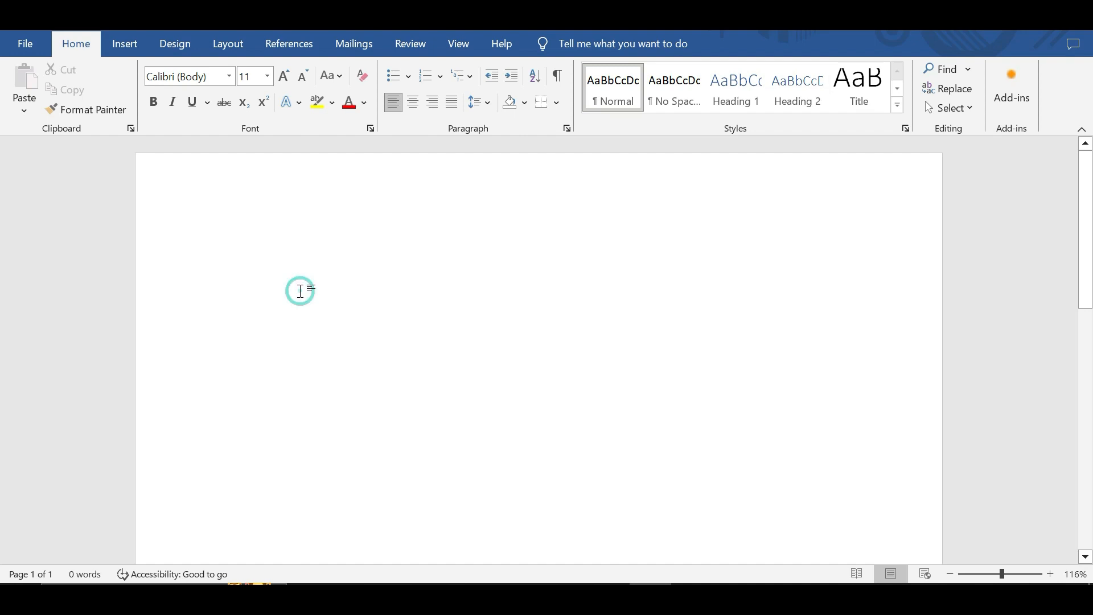
type("Fu")
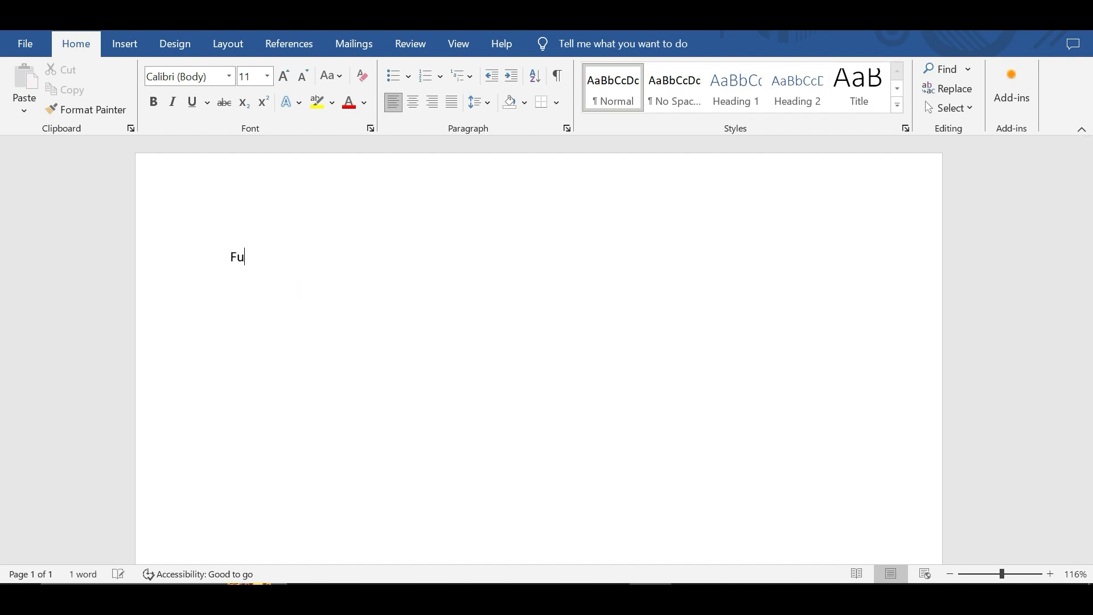
type("ture Buikl")
key("BackSpace")
key("BackSpace")
type("ld ")
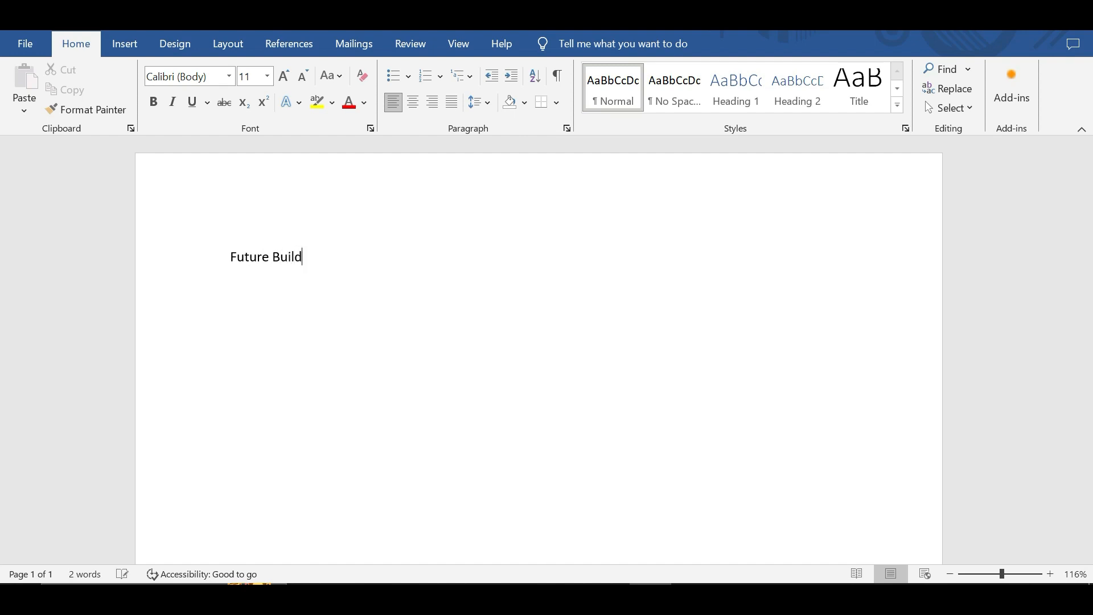
type("Academ")
type("y")
type("c")
type("lass 4")
Step: Extend the first line to read "Future Build Academy is going to live at daily 4pm"
left_click(385, 264)
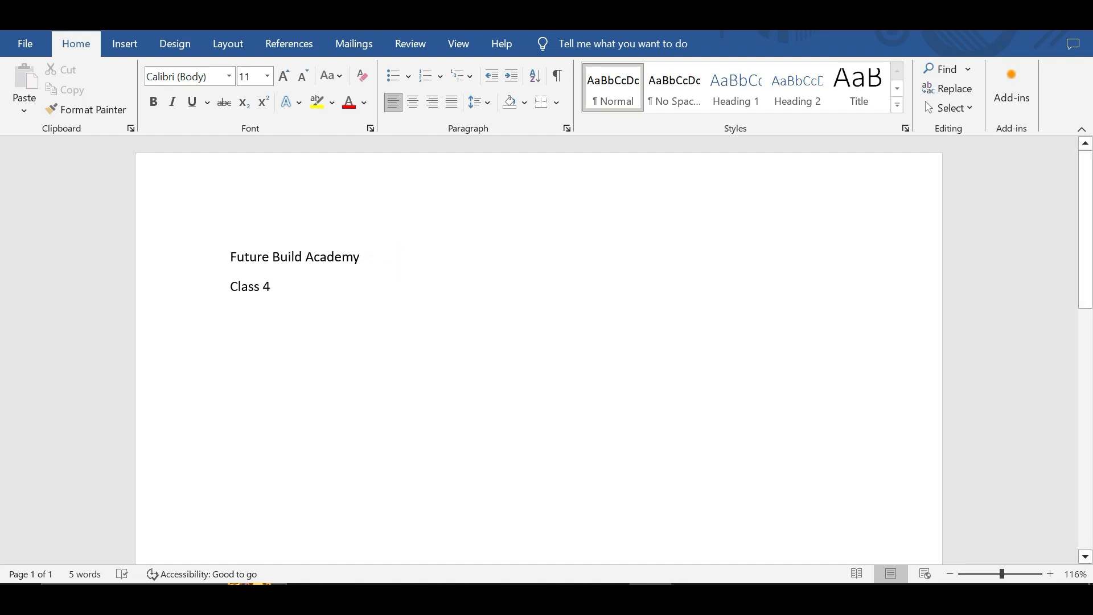
type("is going to liv")
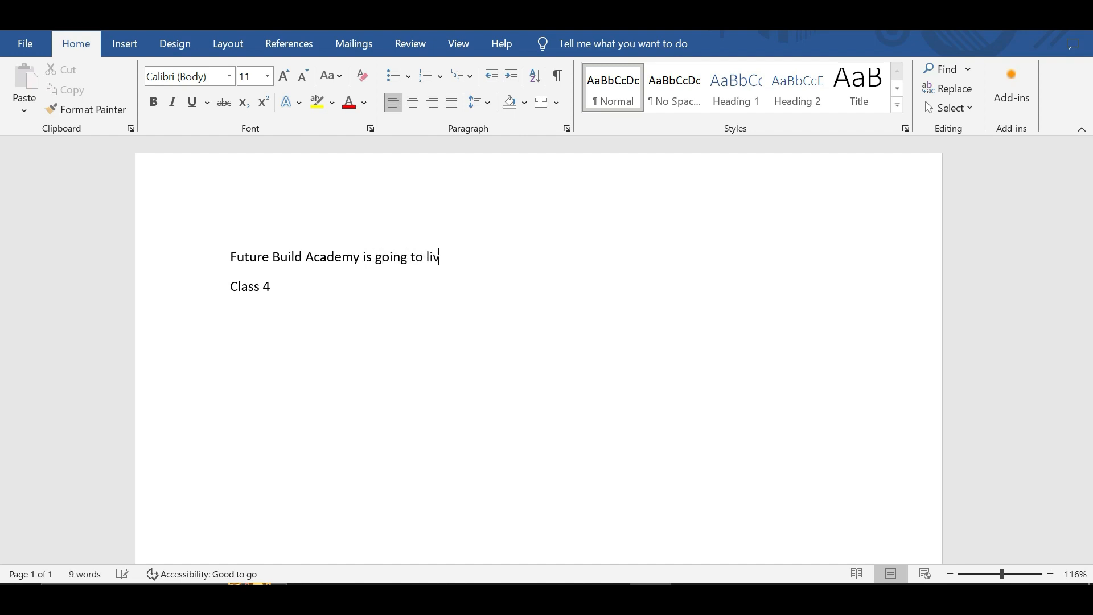
type("e at 4pm ")
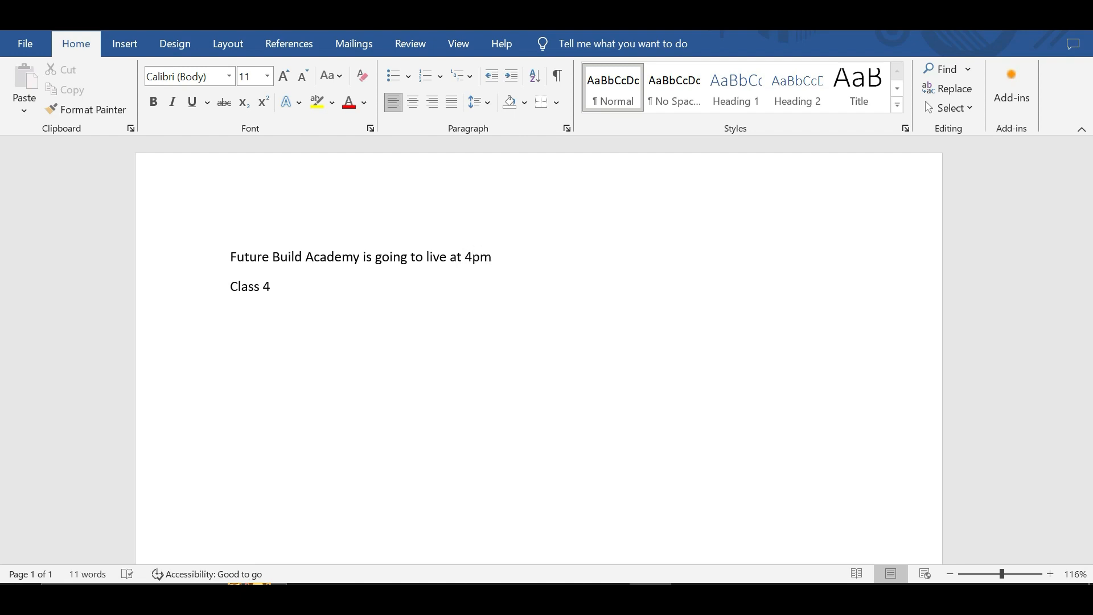
type("daily")
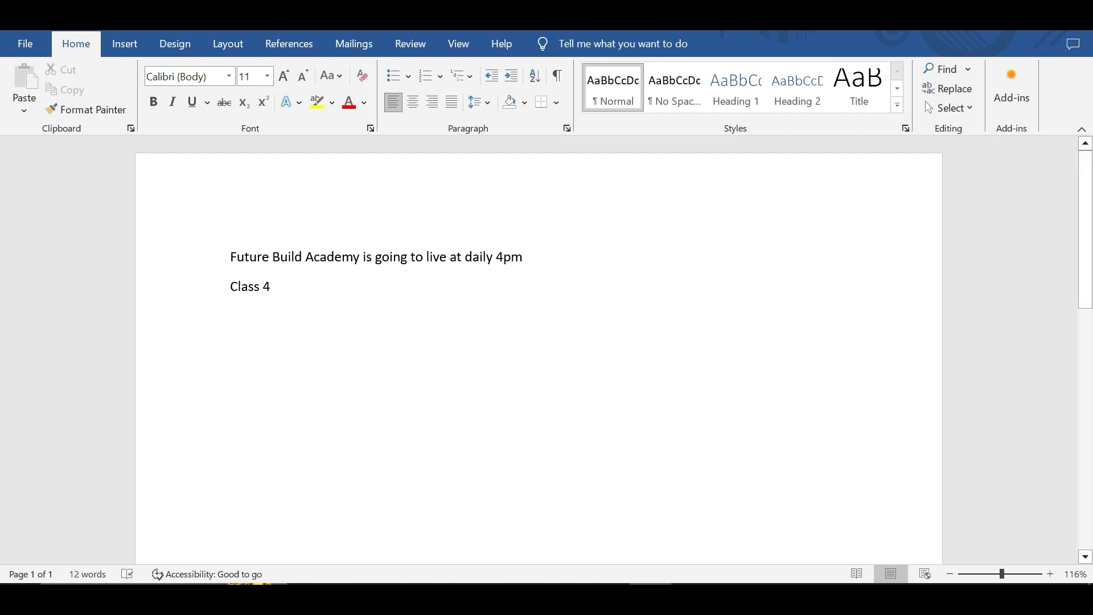
Step: Select the first line and the "Class 4" line in turn, reselect the first line, and clear the selection
left_click_drag(532, 257, 228, 254)
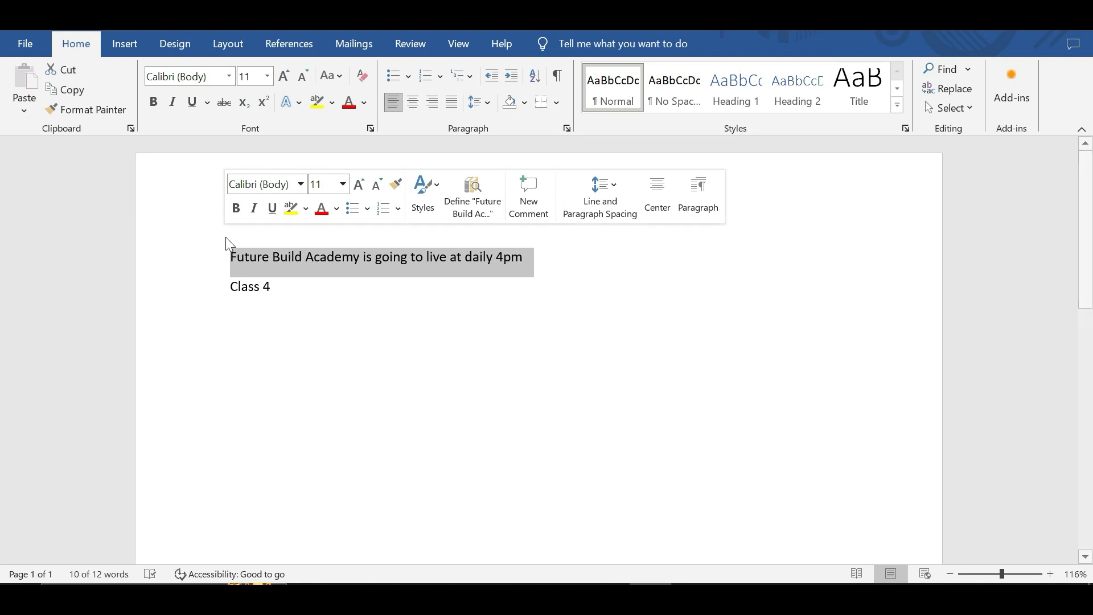
left_click_drag(279, 287, 209, 298)
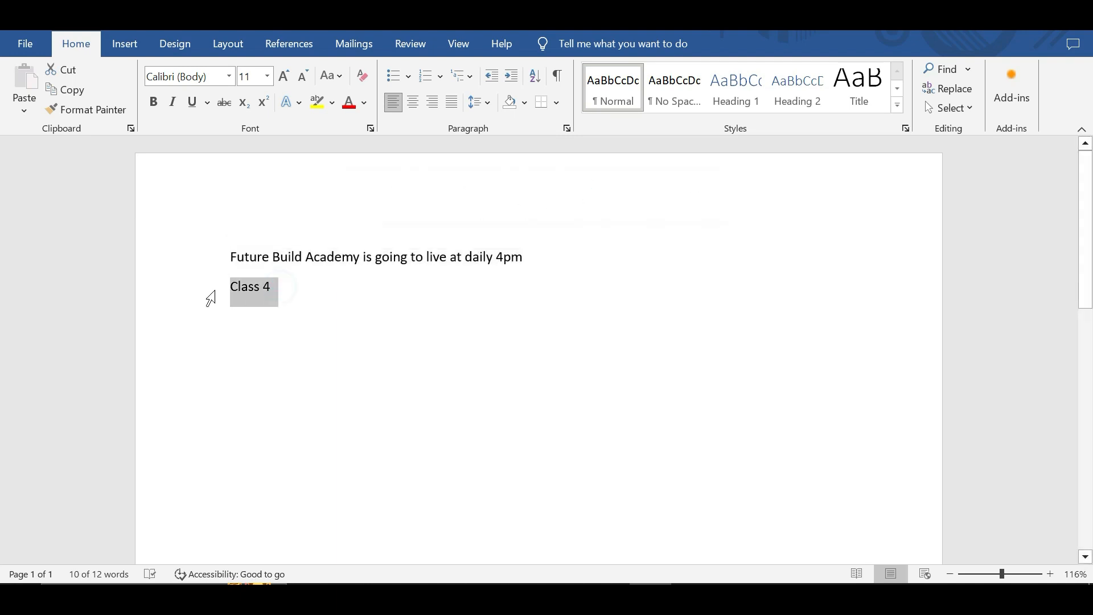
left_click_drag(216, 172, 547, 239)
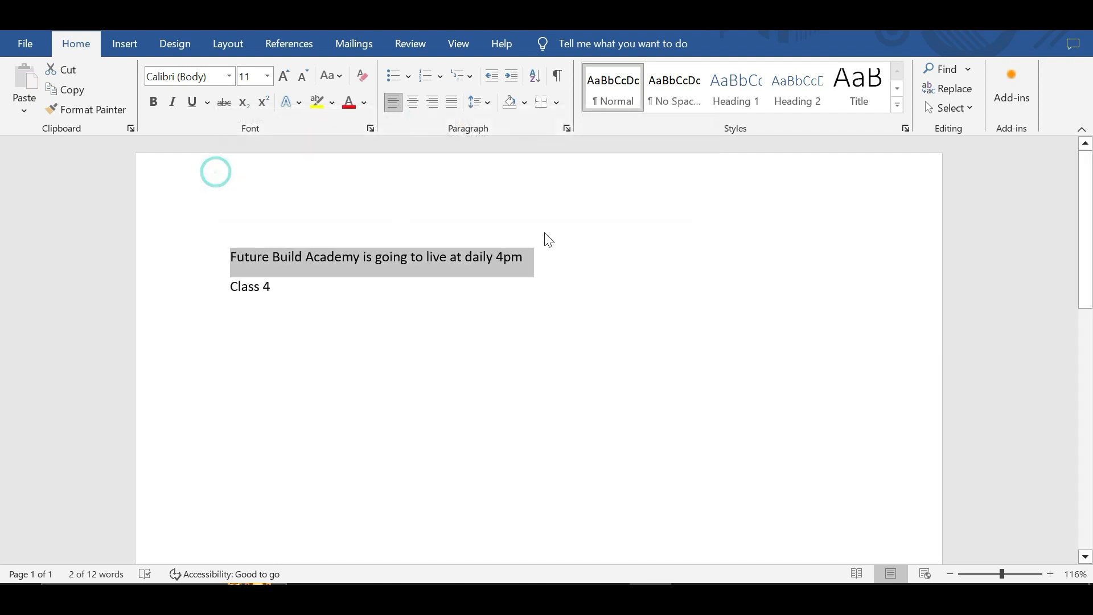
left_click(520, 258)
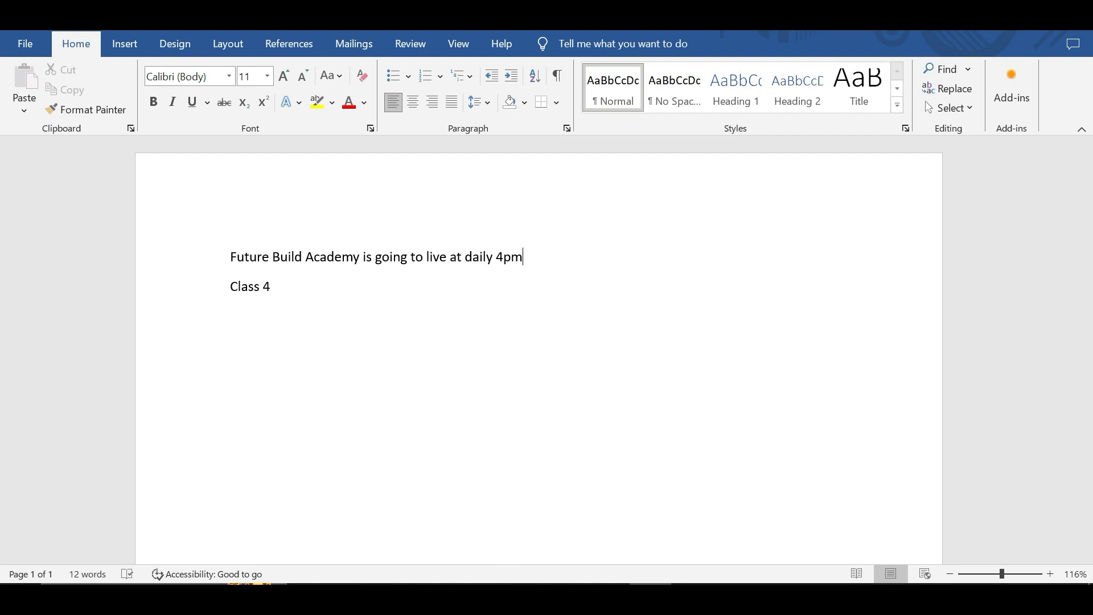
Step: Select all the text in the document and deselect it with the cursor at the end of the first line
key("ctrl+a")
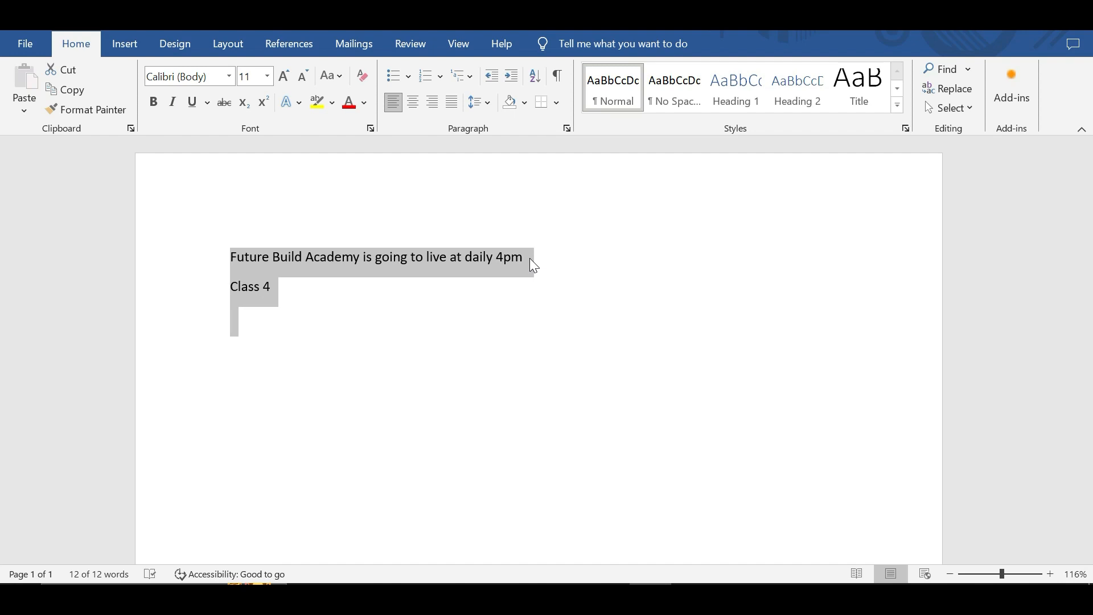
left_click(531, 261)
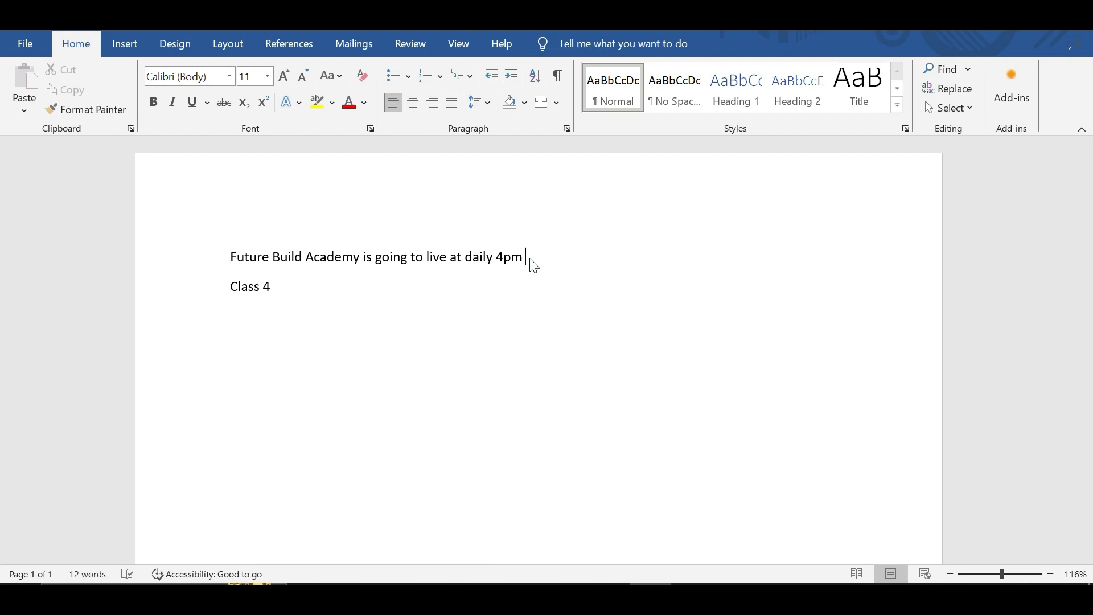
left_click(527, 258)
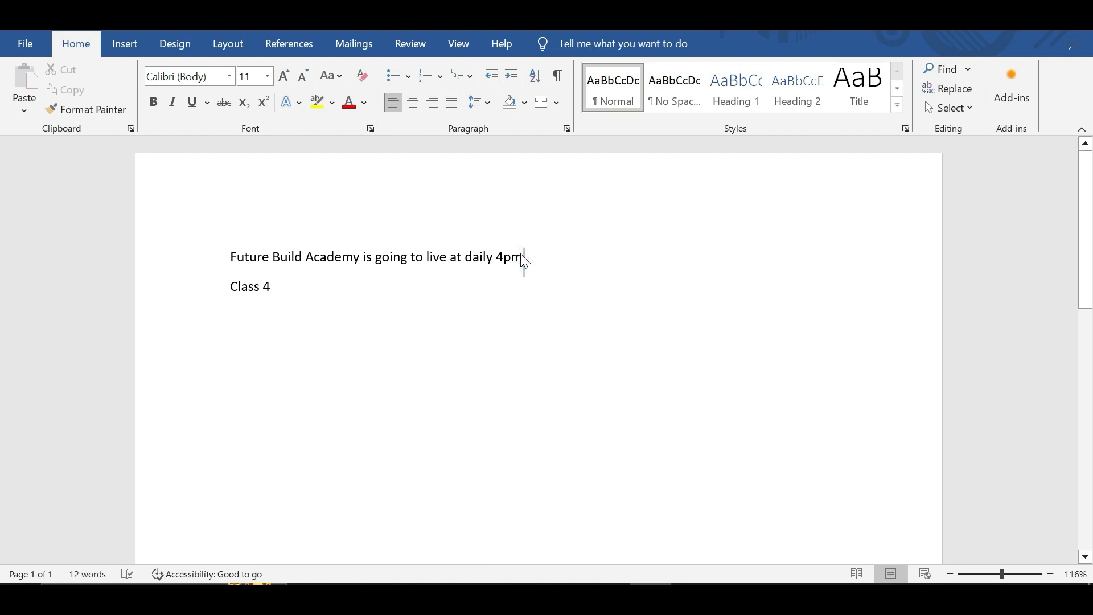
Step: Select the whole first line, from "4pm" back to "Future"
left_click_drag(525, 261, 403, 263)
left_click_drag(336, 263, 235, 252)
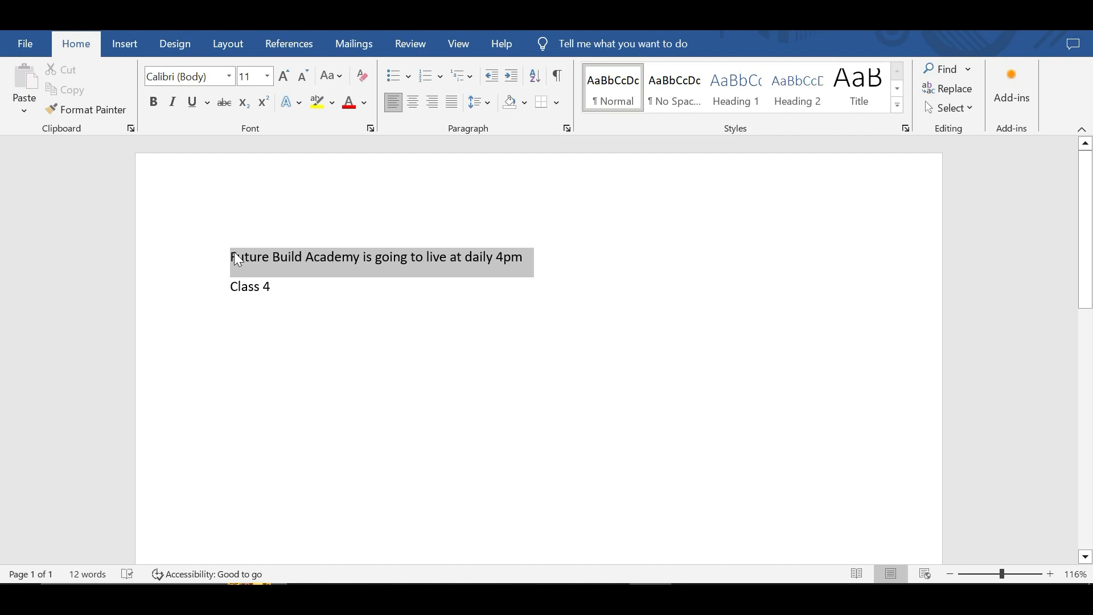
left_click_drag(234, 251, 234, 251)
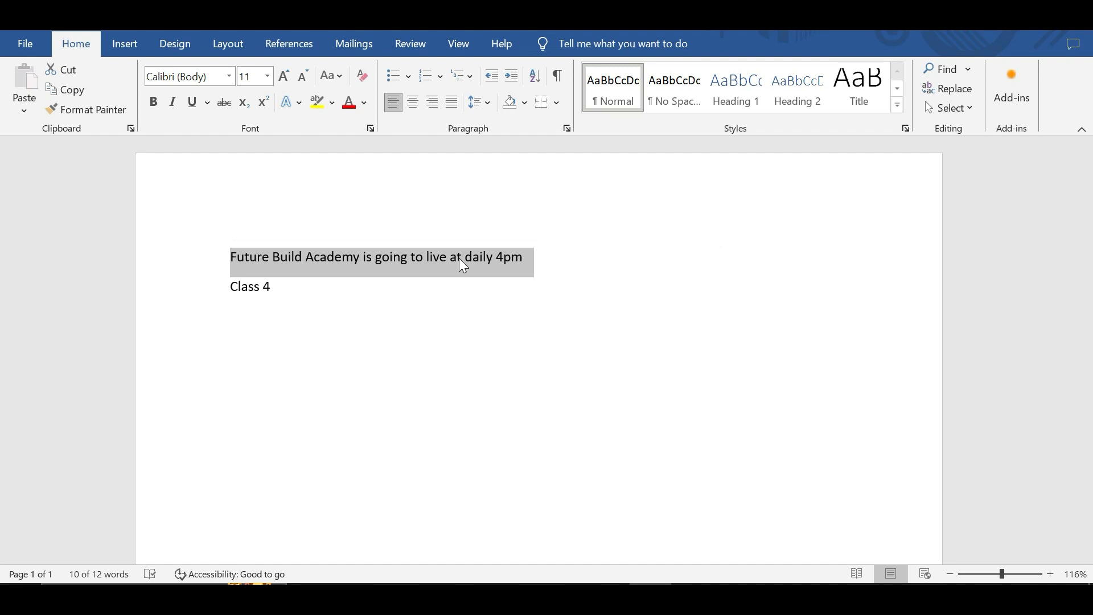
Step: Copy the first line and paste the duplicate below it, leaving a blank line between them and space above "Class 4"
key("ctrl+c")
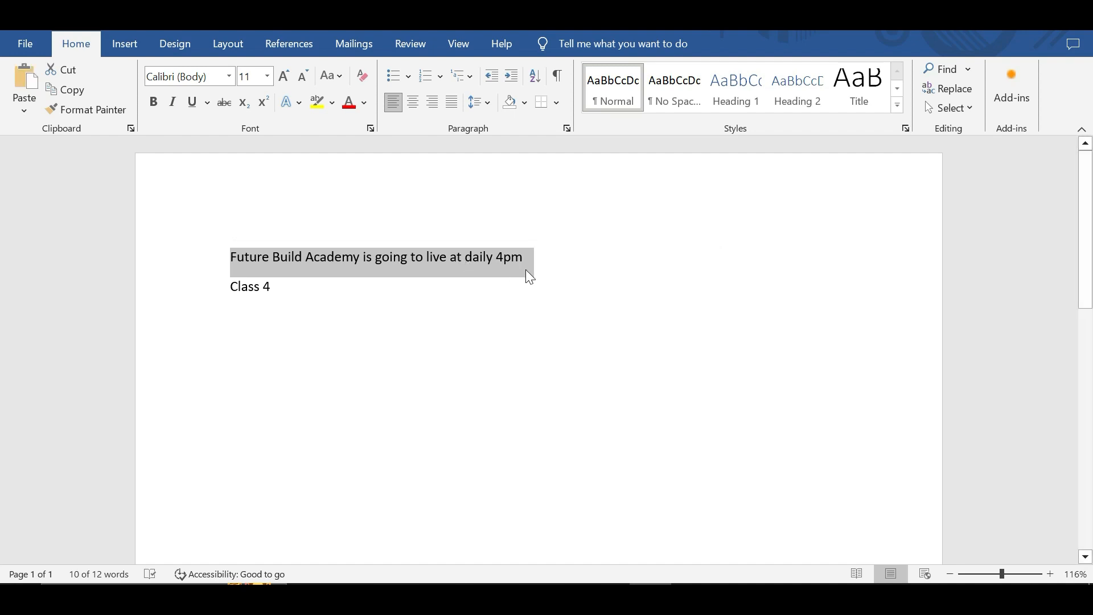
left_click(545, 263)
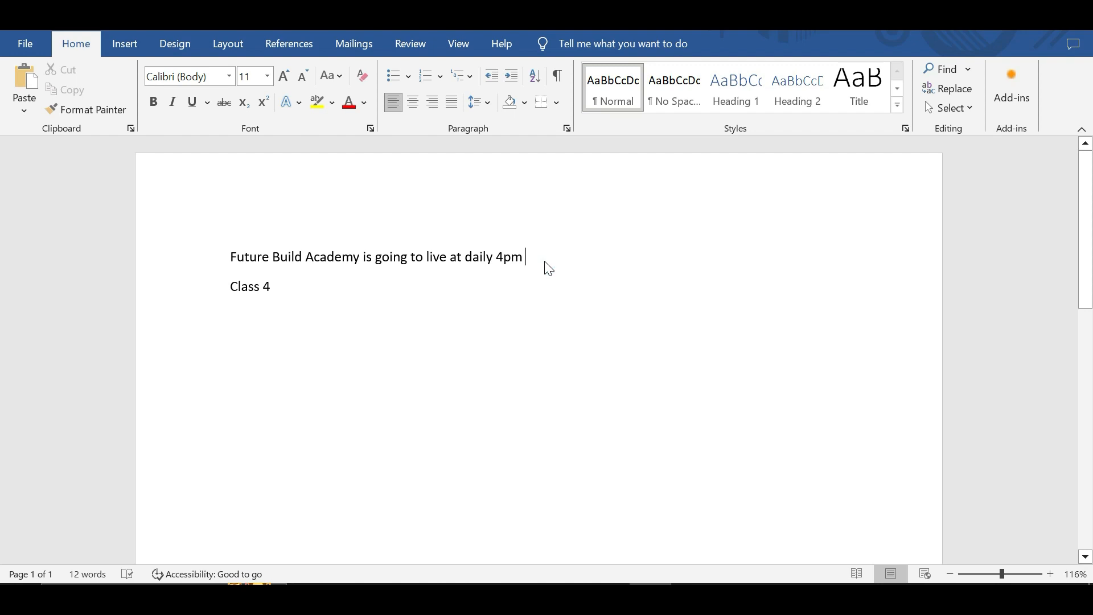
left_click(538, 258)
left_click(538, 258)
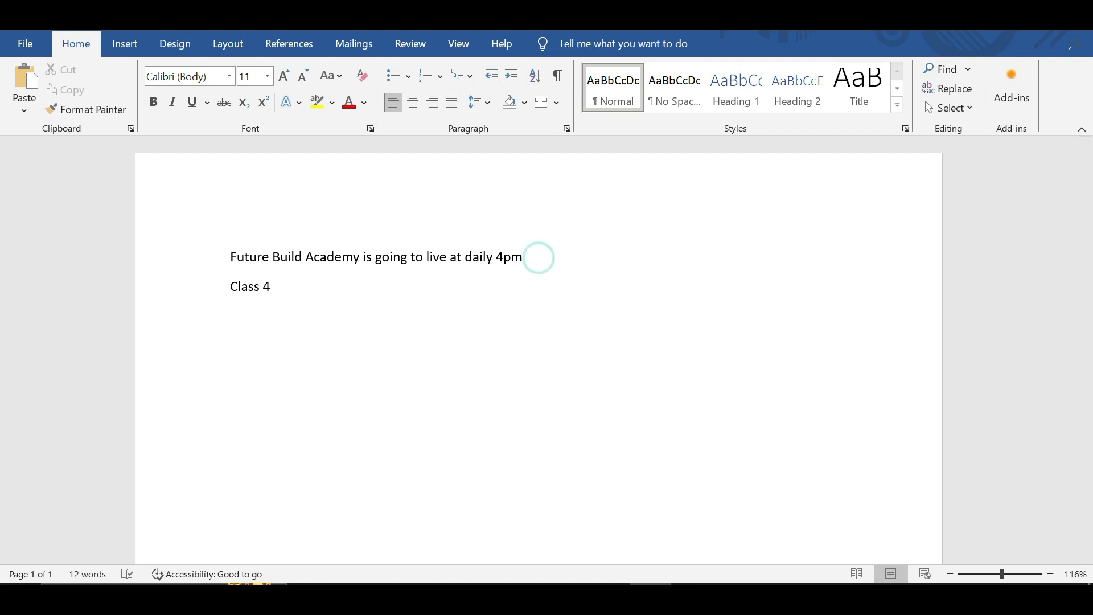
left_click(538, 258)
key("Return")
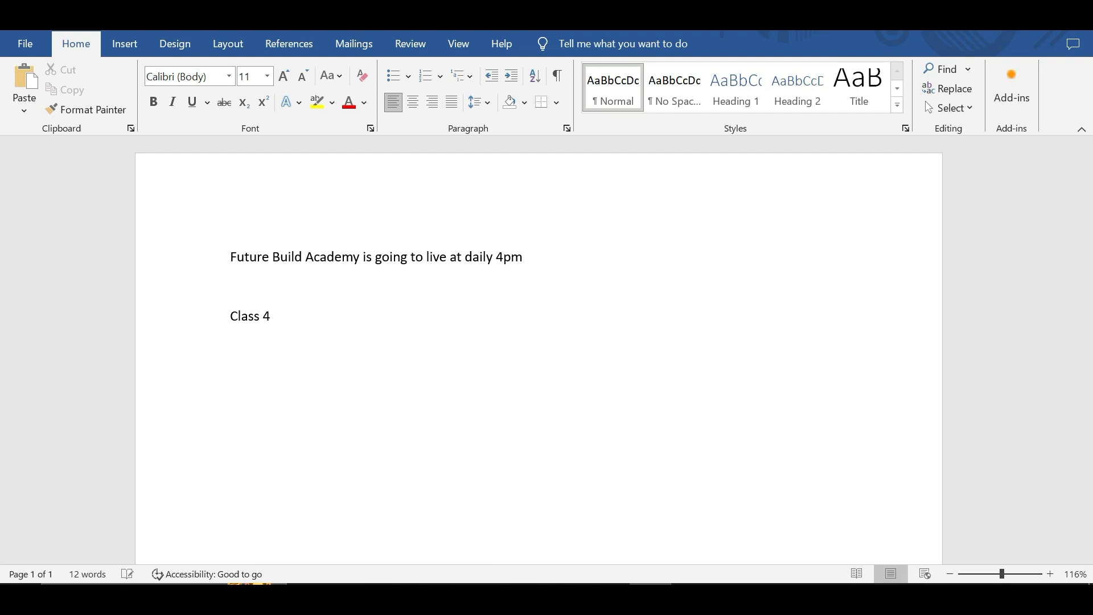
key("Return")
key("Return")
key("ctrl+v")
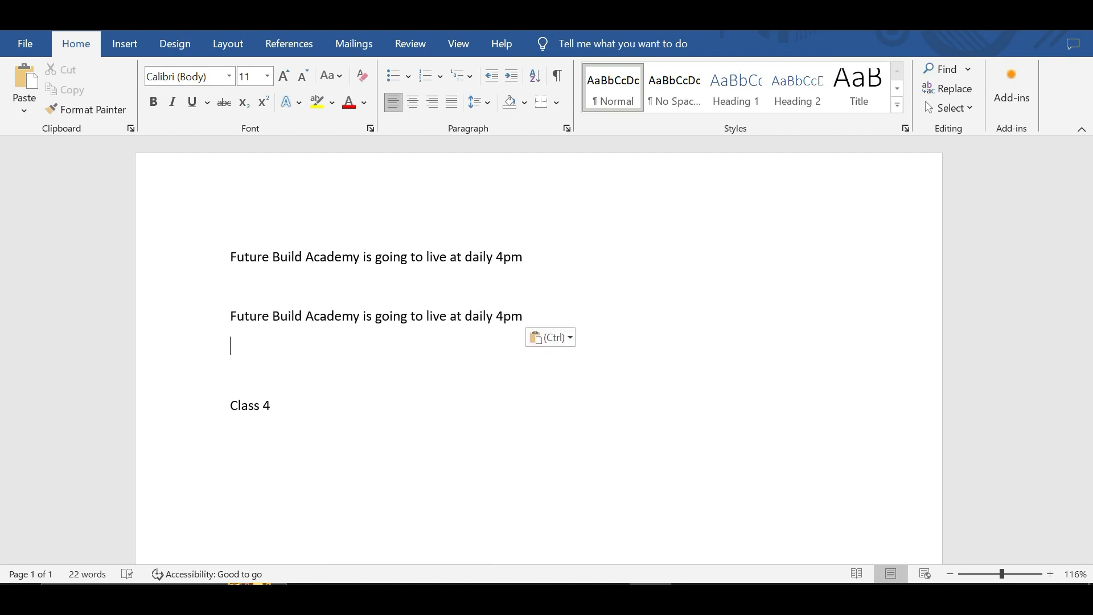
Step: Set the font of the pasted second "Future Build Academy" line to Times New Roman
left_click_drag(539, 258, 173, 268)
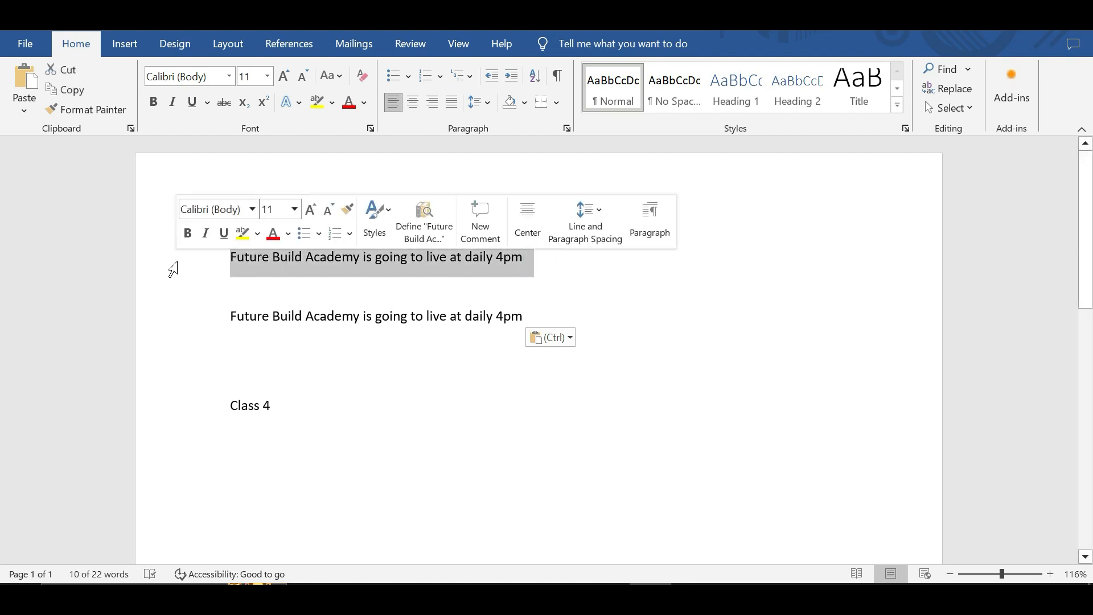
left_click(460, 301)
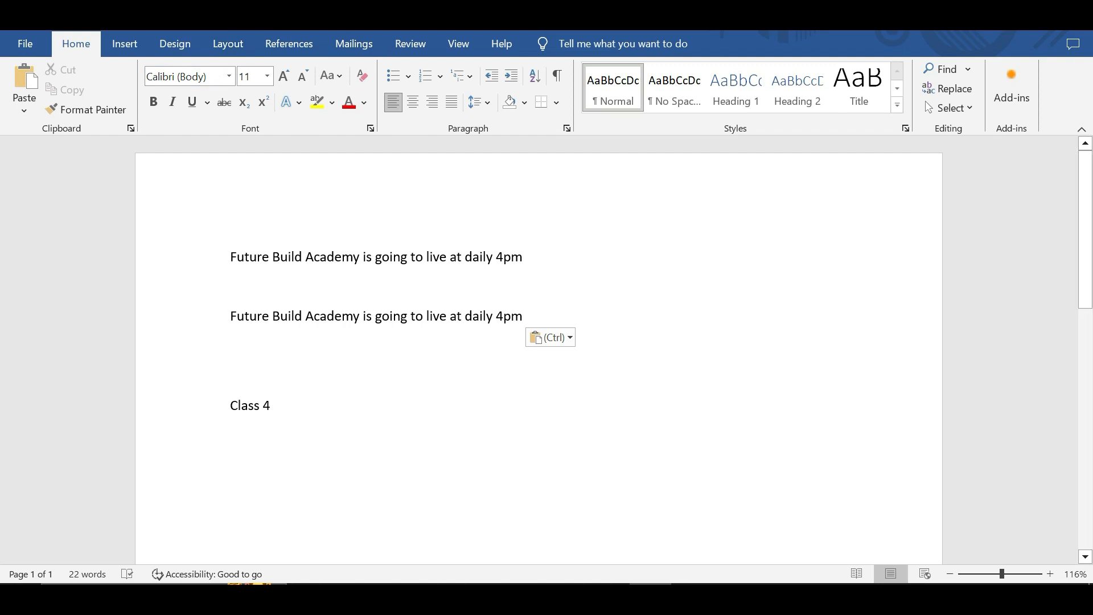
left_click_drag(538, 321, 231, 285)
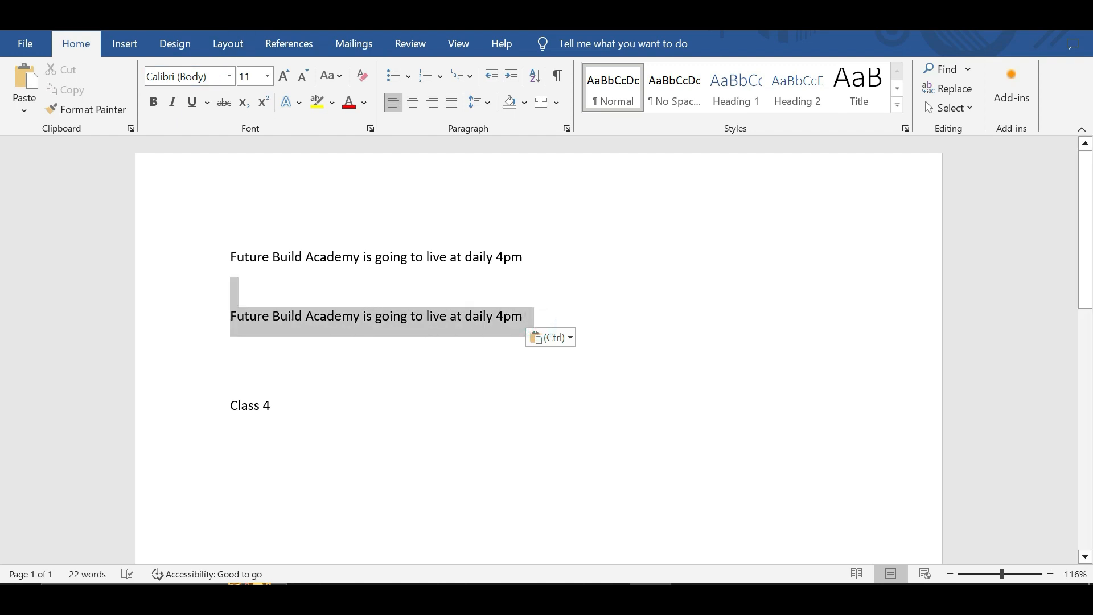
left_click(231, 77)
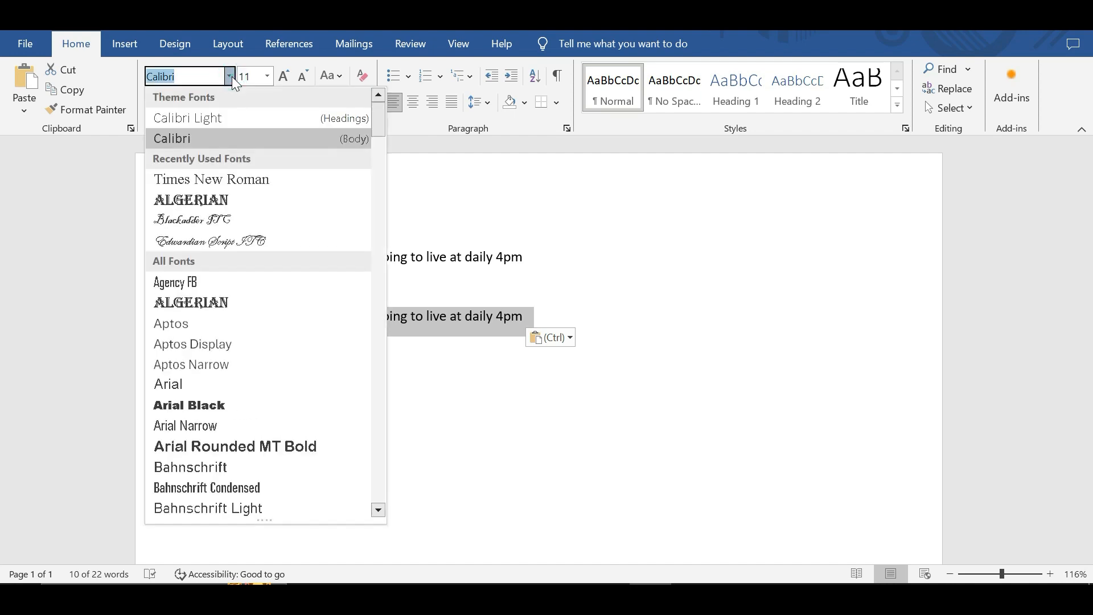
left_click(216, 174)
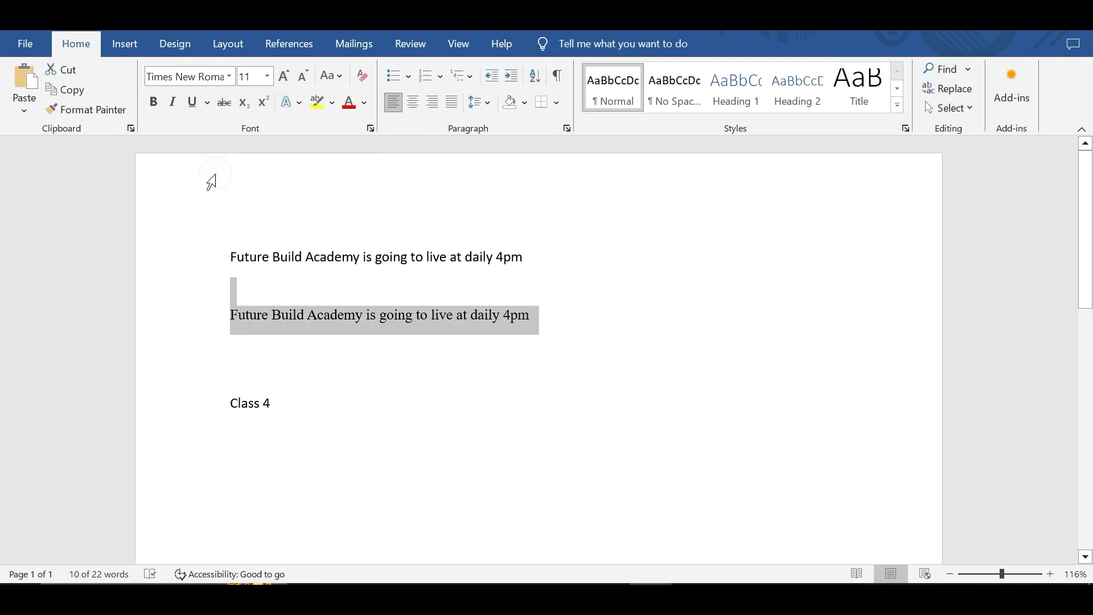
left_click(229, 76)
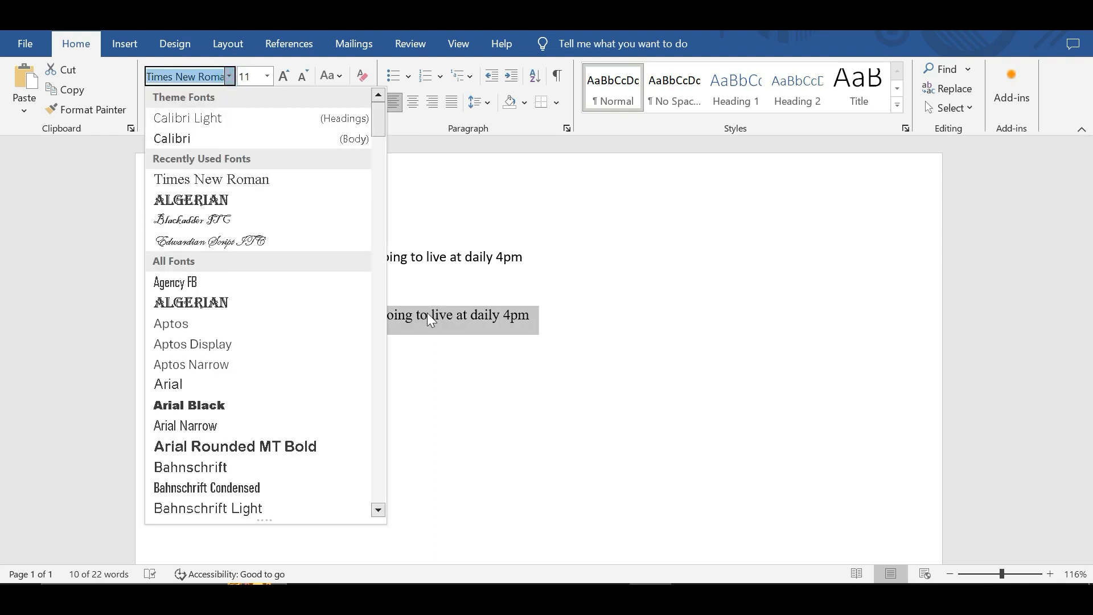
key("Escape")
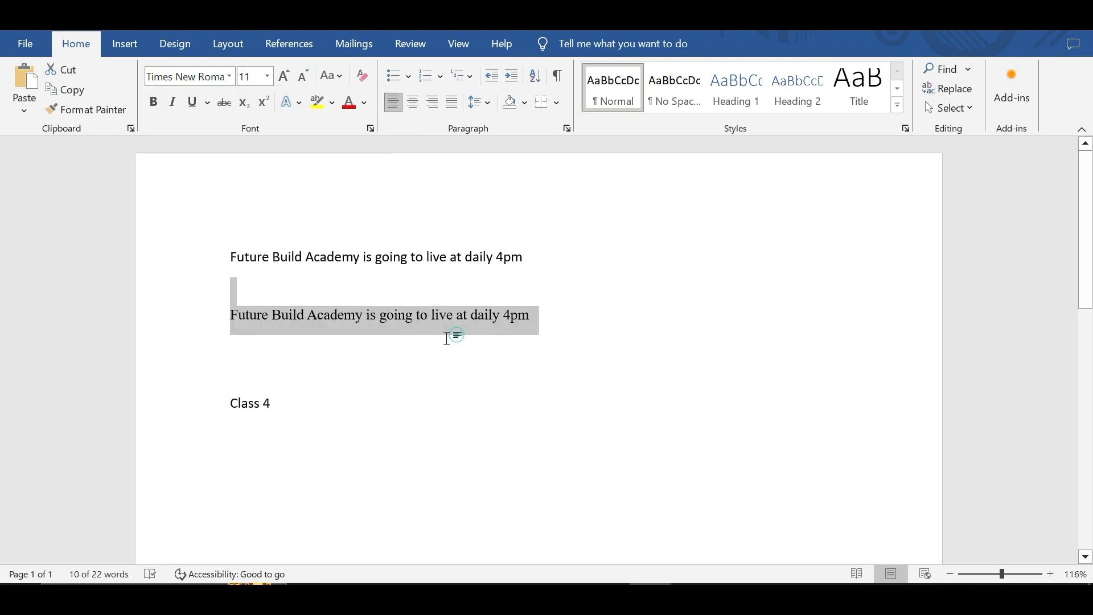
Step: Select all the text in the document and center it
key("ctrl+a")
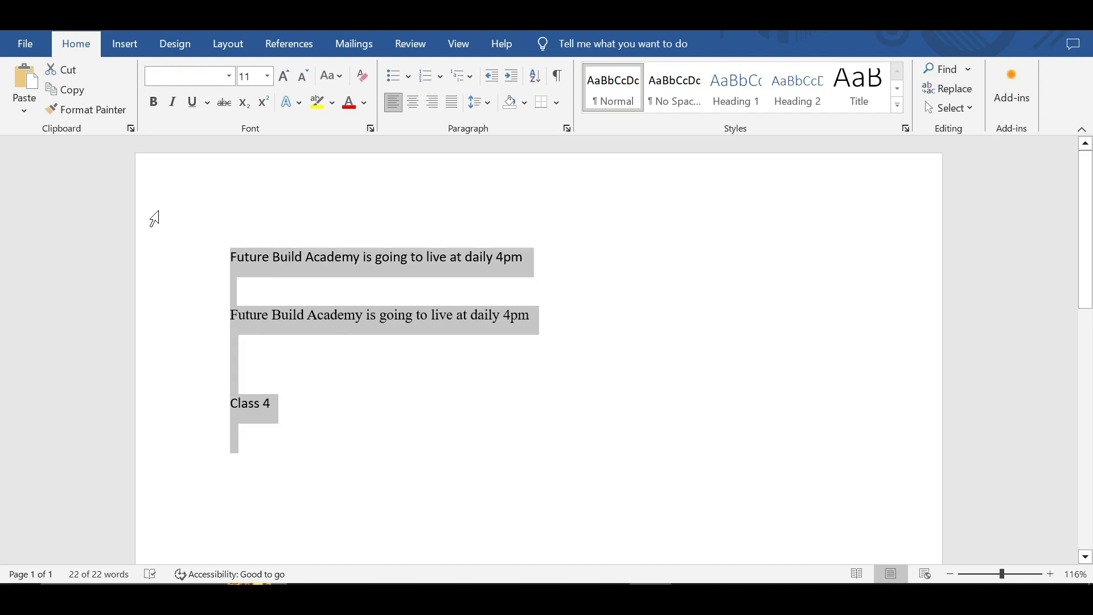
left_click(230, 78)
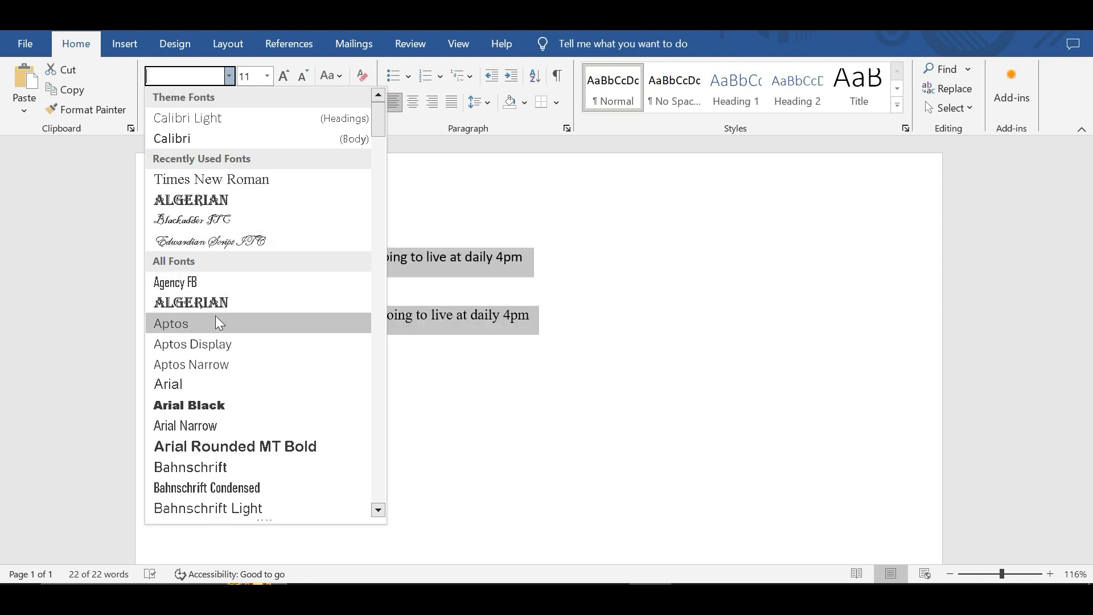
left_click(414, 106)
left_click(413, 103)
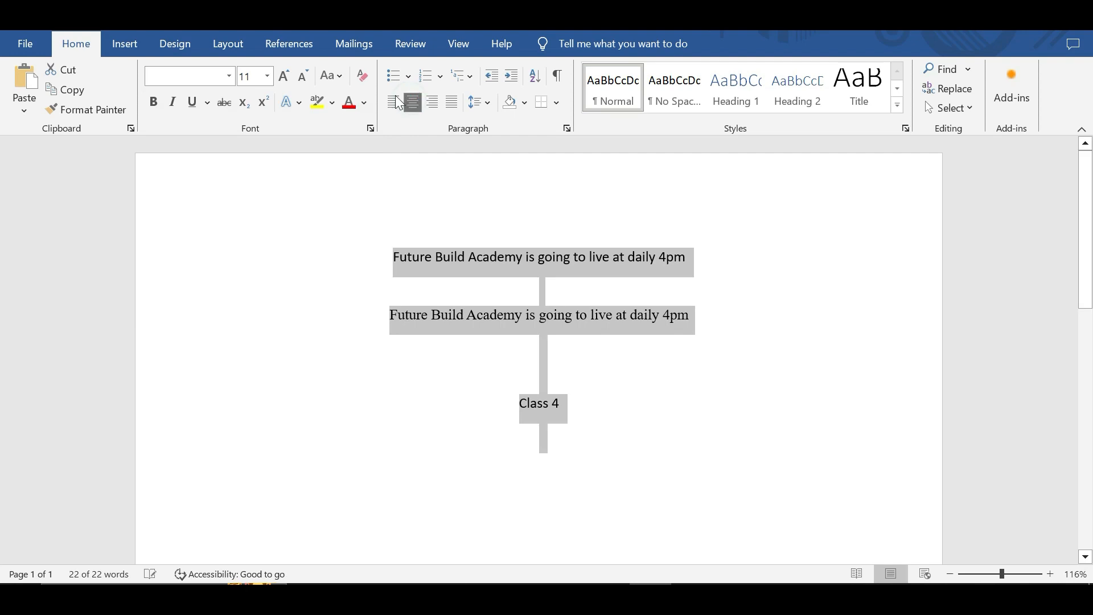
Step: Set all the text to the Arial Rounded MT Bold font at size 20
left_click(230, 80)
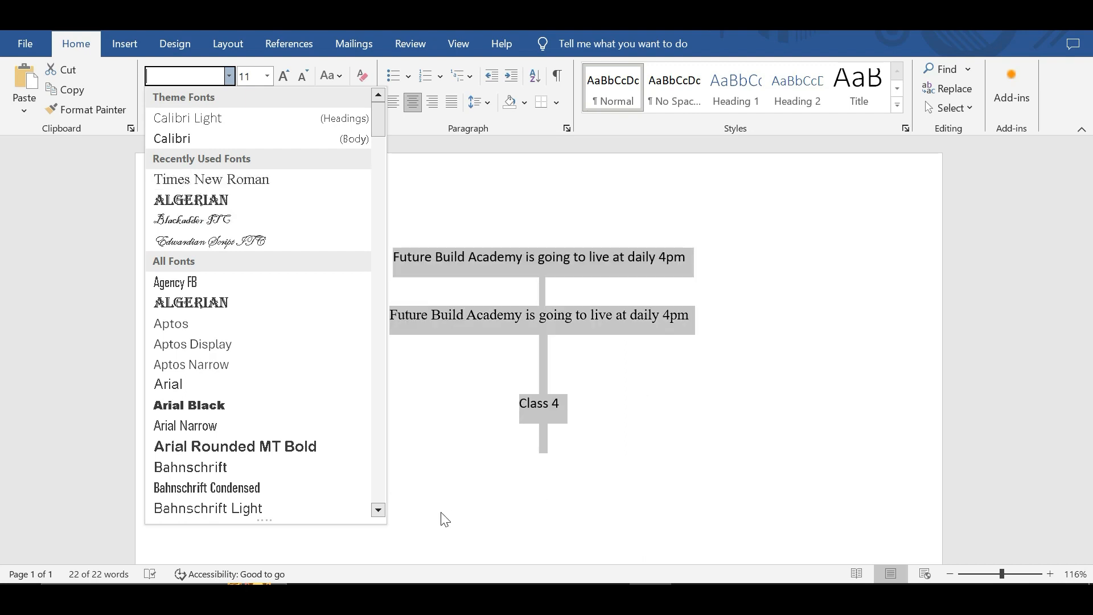
left_click(378, 510)
left_click_drag(385, 509, 384, 507)
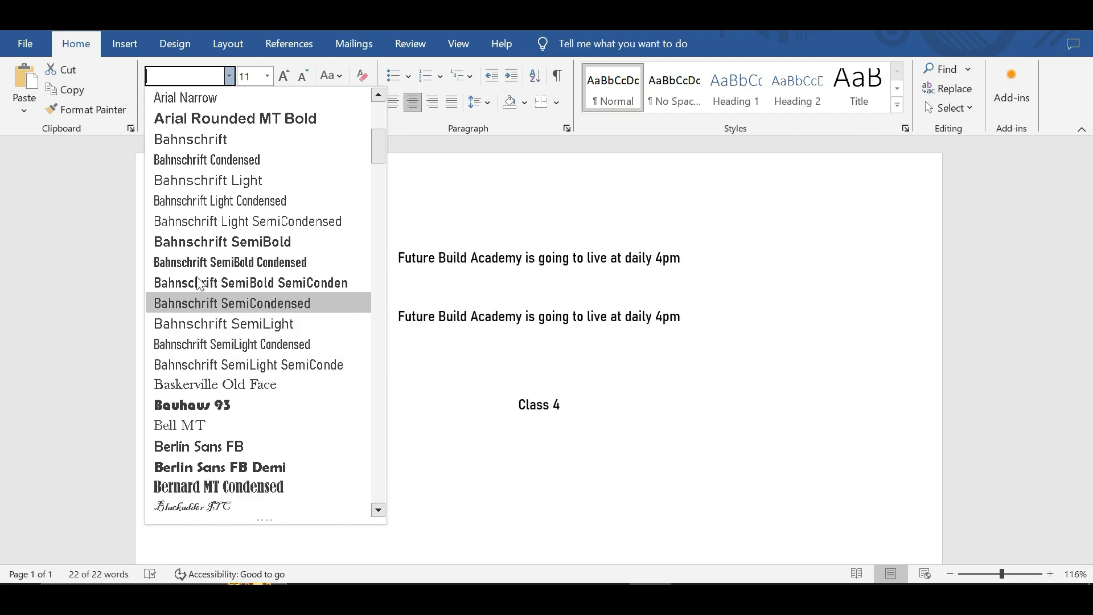
left_click(199, 109)
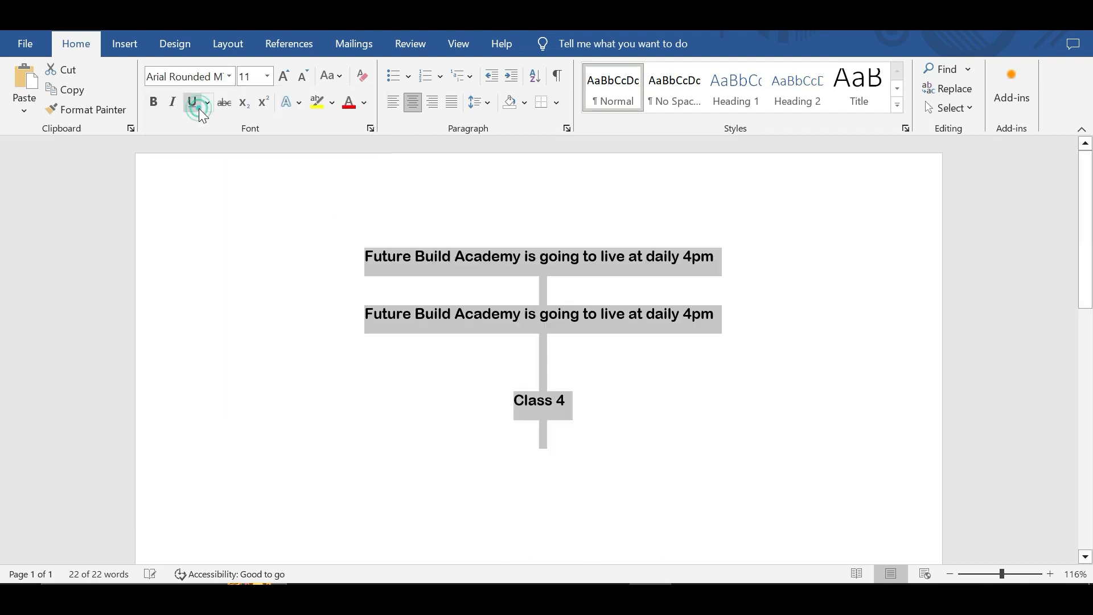
left_click(267, 76)
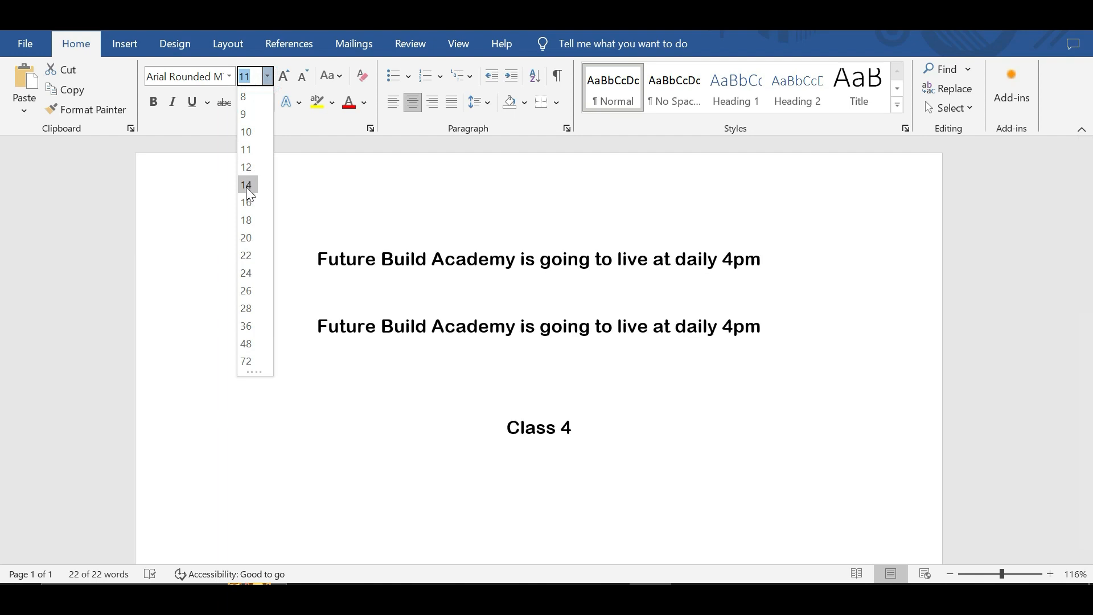
left_click(246, 237)
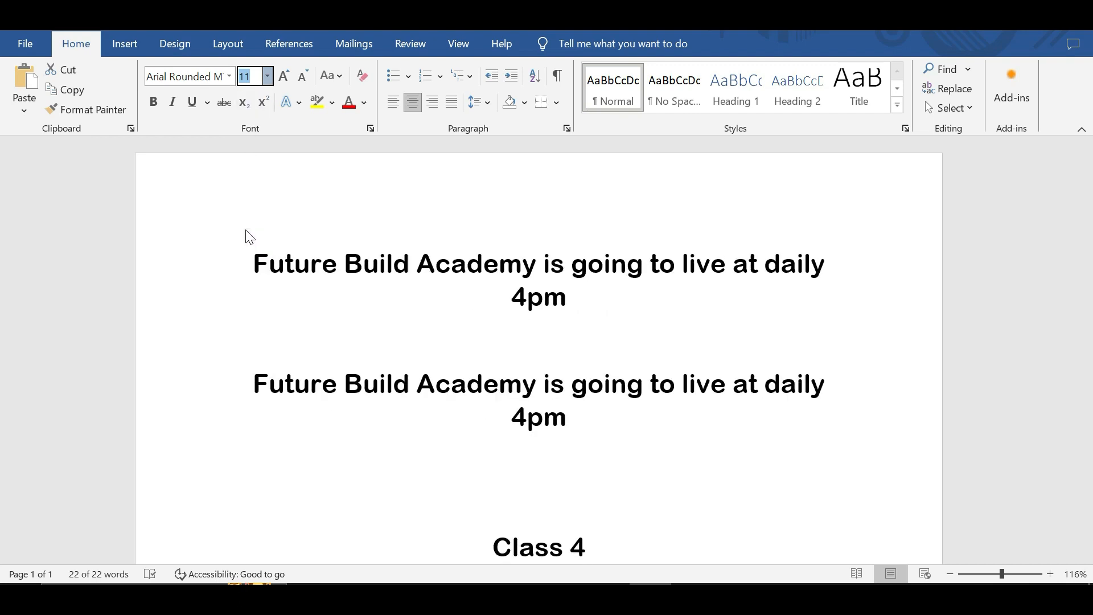
Step: Remove the blank lines above "Class 4" so it sits centered directly under the second sentence
left_click(317, 466)
left_click(341, 498)
key("Down")
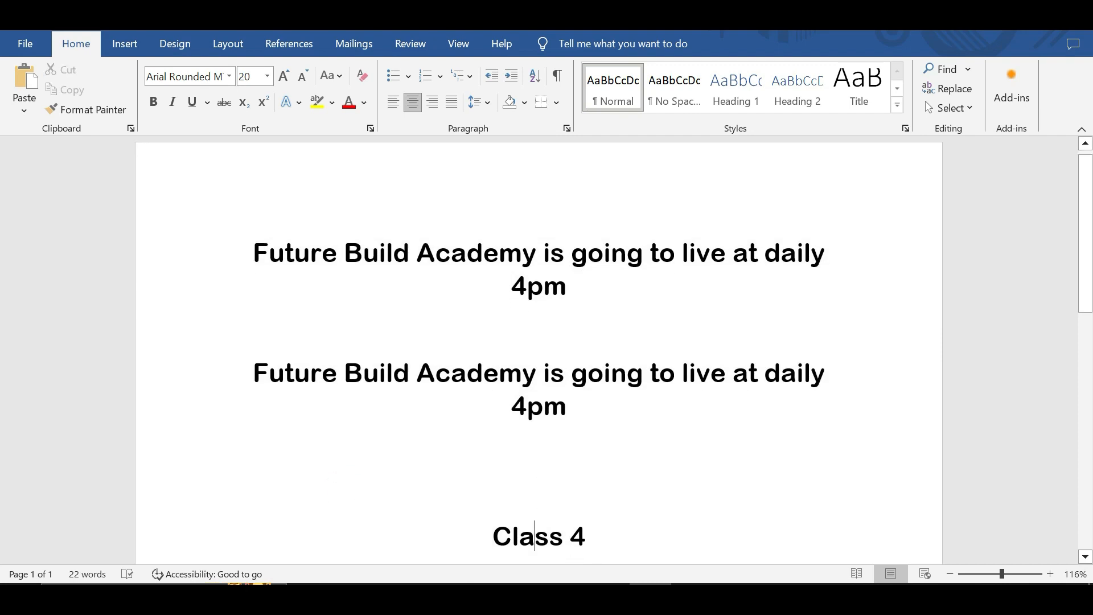
key("Left")
key("Left")
key("Left")
key("ctrl+l")
key("BackSpace")
key("BackSpace")
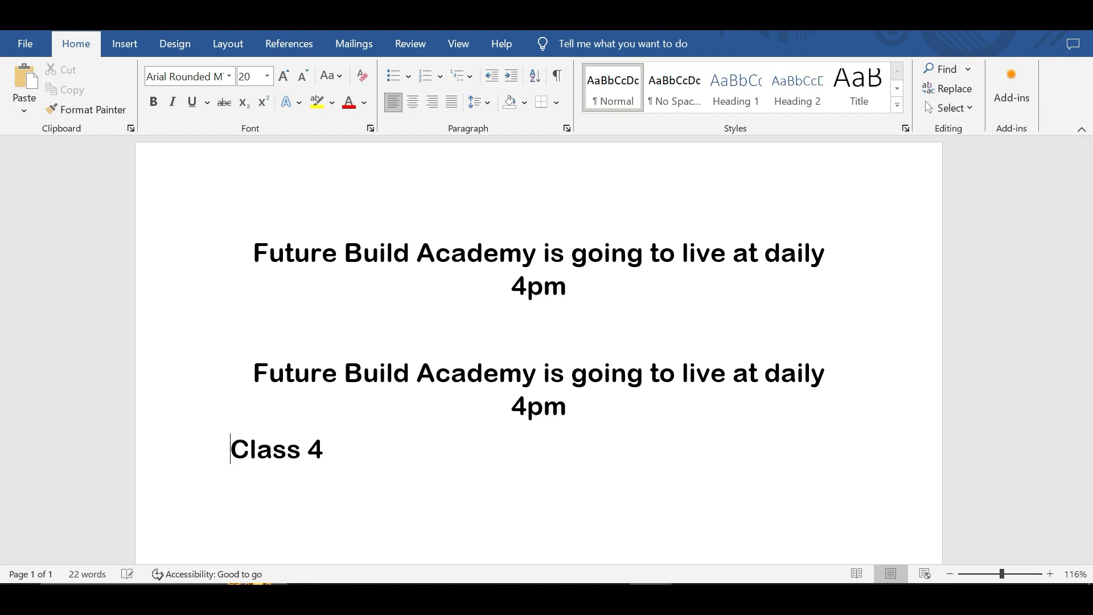
key("BackSpace")
key("Return")
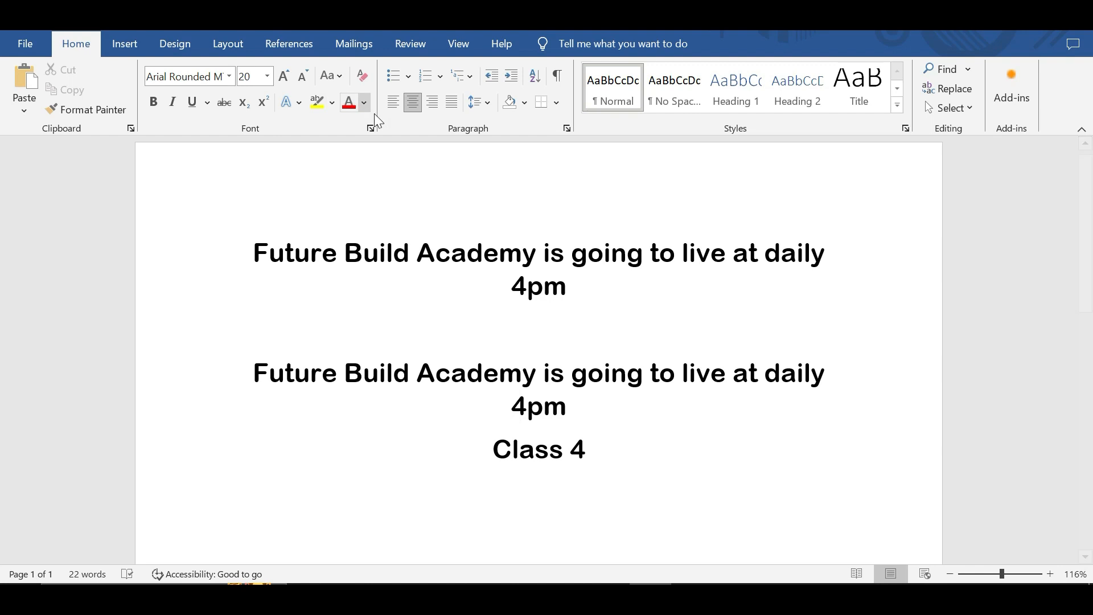
Step: Apply bold, italic and underline to all the text in the document
key("ctrl+a")
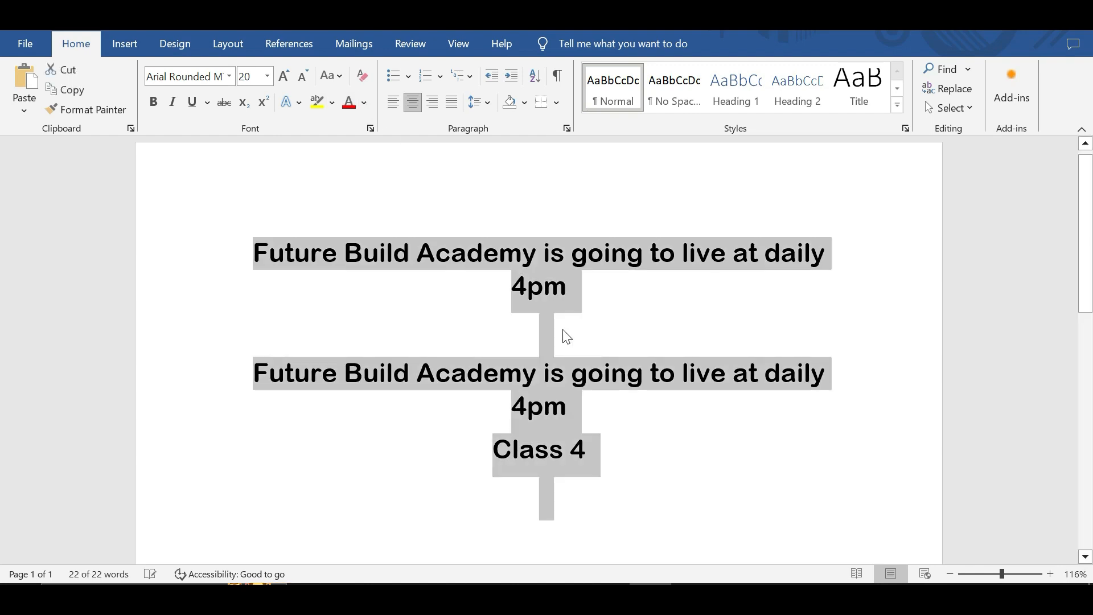
left_click(155, 106)
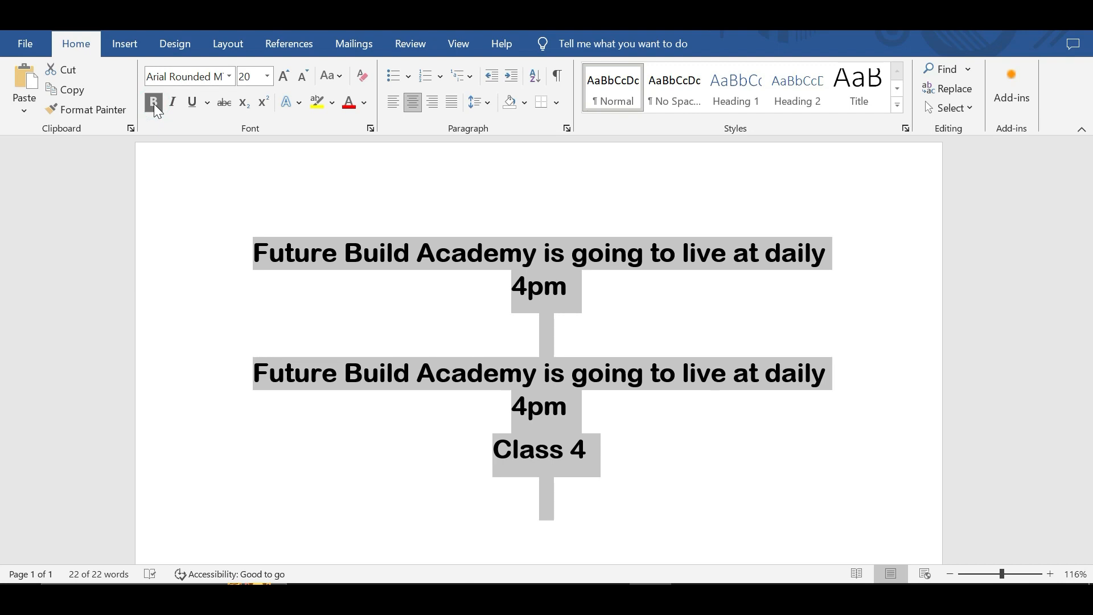
left_click(154, 105)
left_click(154, 105)
left_click(171, 103)
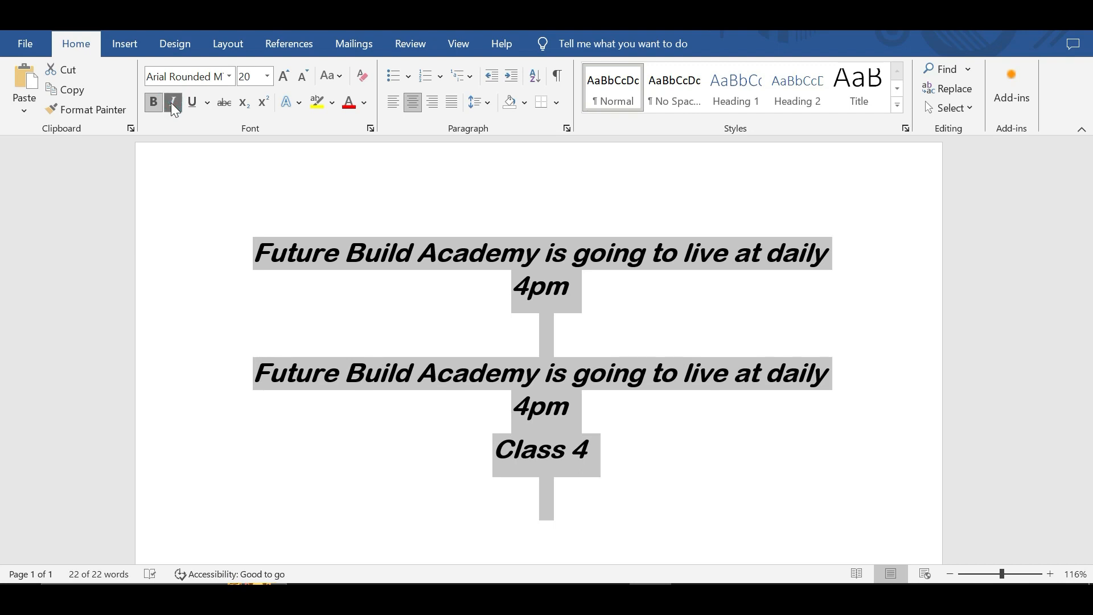
left_click(193, 104)
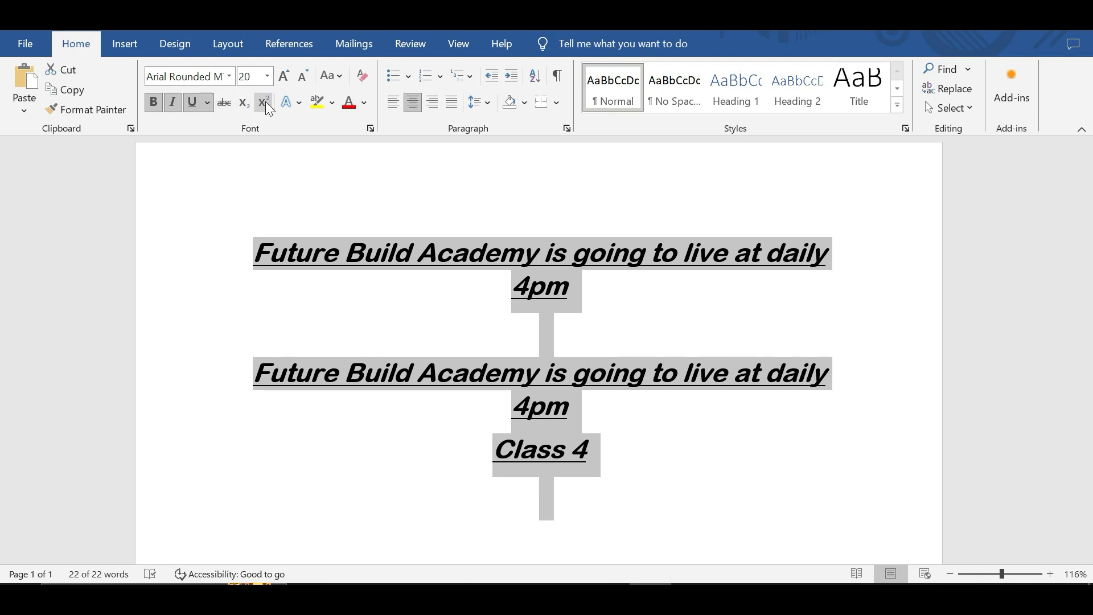
Step: Switch all the text to subscript and then superscript, and enlarge it to size 28
left_click(240, 105)
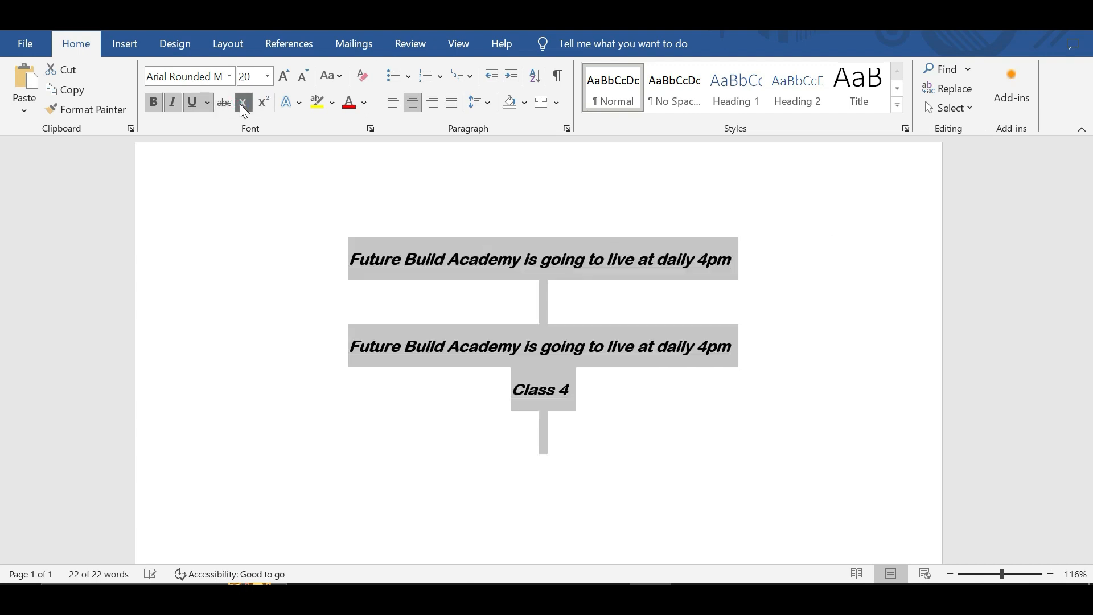
left_click(260, 105)
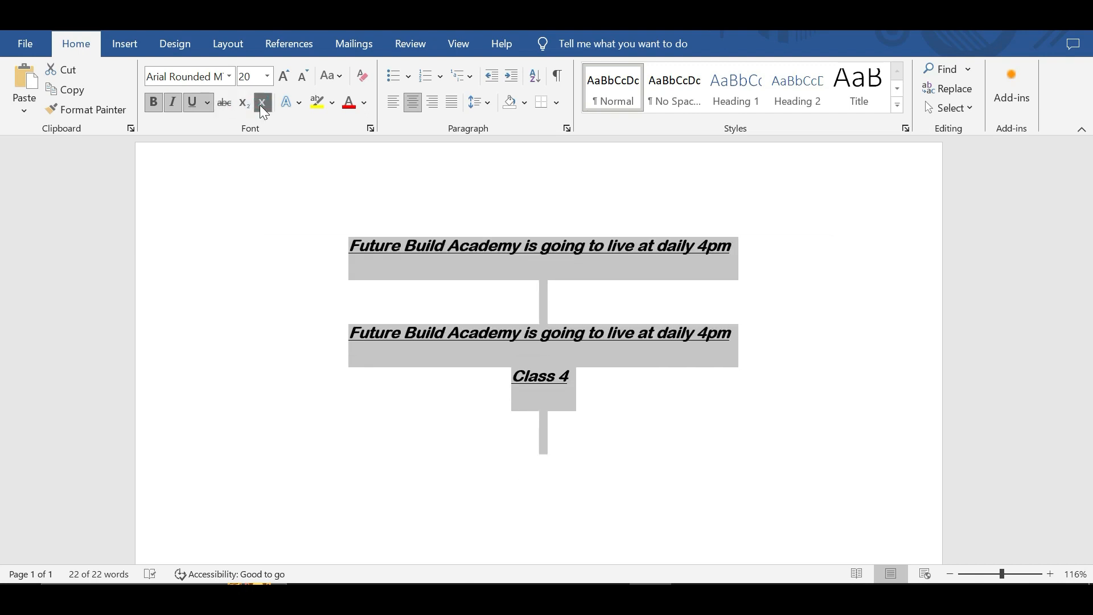
left_click(286, 77)
left_click(286, 77)
left_click(286, 76)
left_click(286, 76)
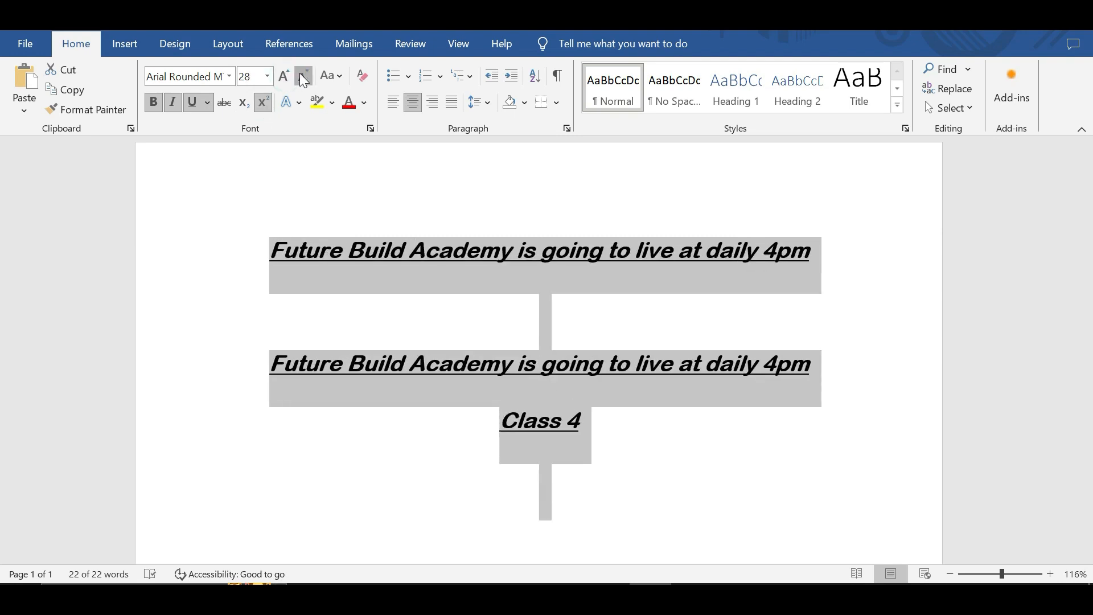
Step: Shrink and enlarge the font of all the text in turn, ending at size 26
left_click(302, 77)
left_click(302, 77)
left_click(302, 77)
left_click(302, 77)
left_click(282, 77)
left_click(278, 77)
left_click(278, 77)
left_click(278, 77)
left_click(278, 78)
left_click(303, 76)
left_click(303, 76)
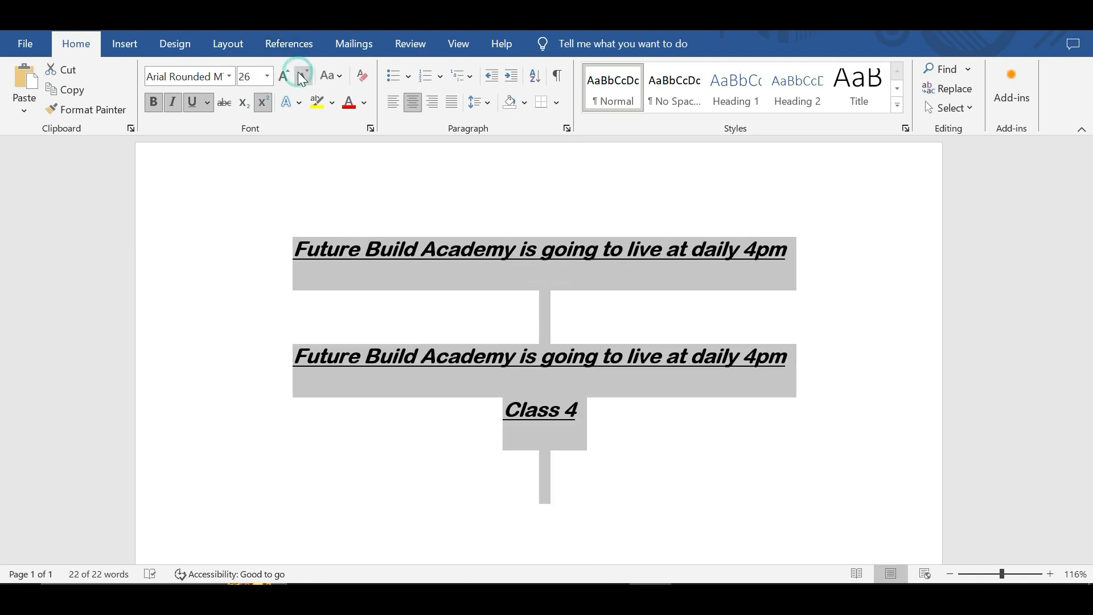
Step: Look over the letter-case options without choosing one, and highlight all the text in yellow
left_click(339, 74)
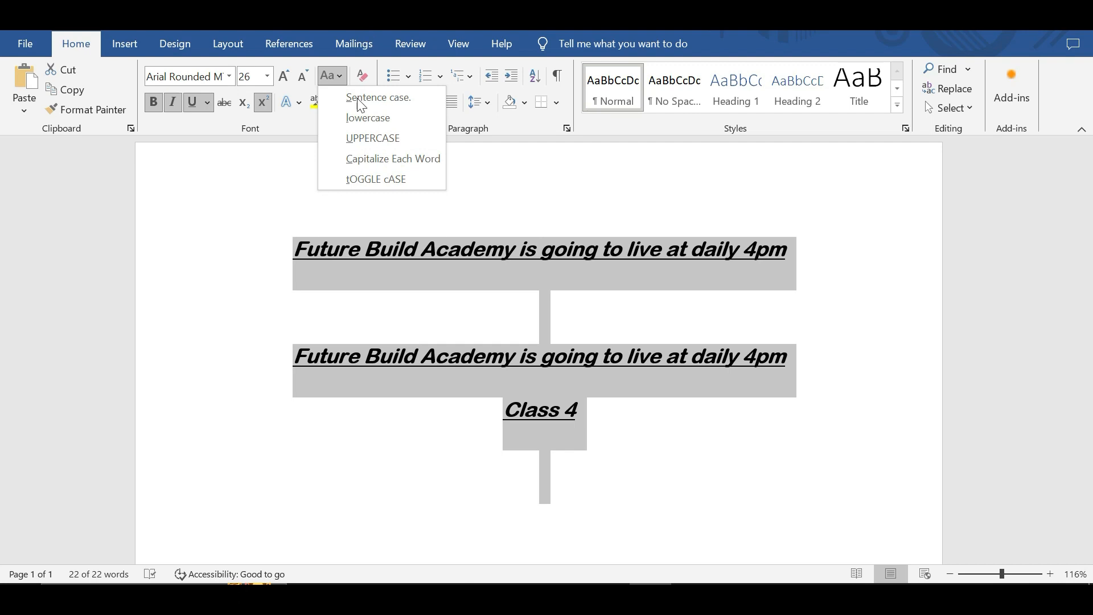
left_click(242, 171)
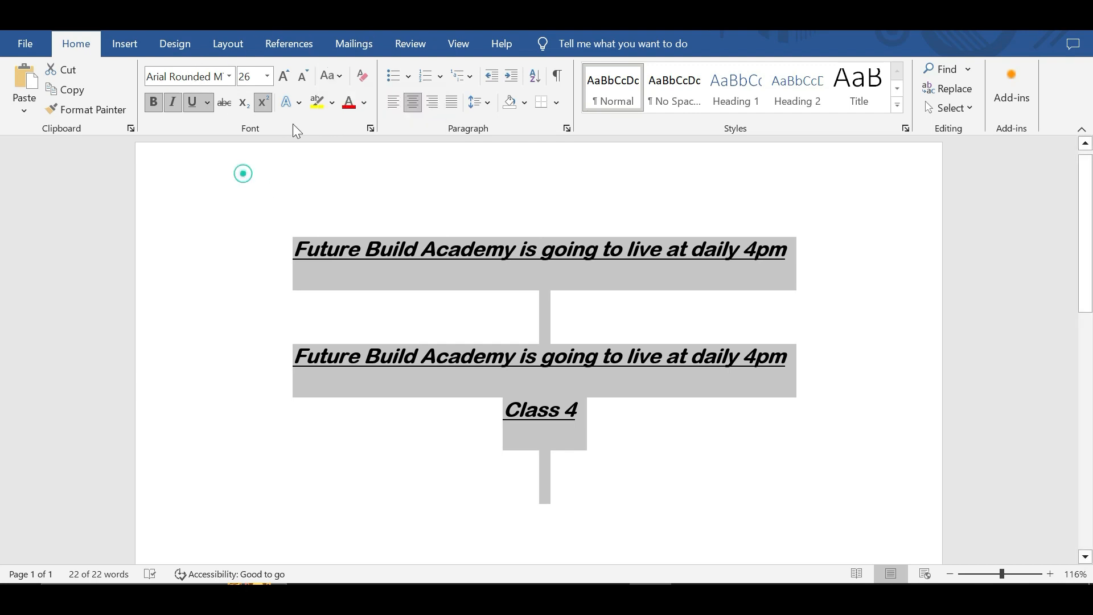
left_click(333, 104)
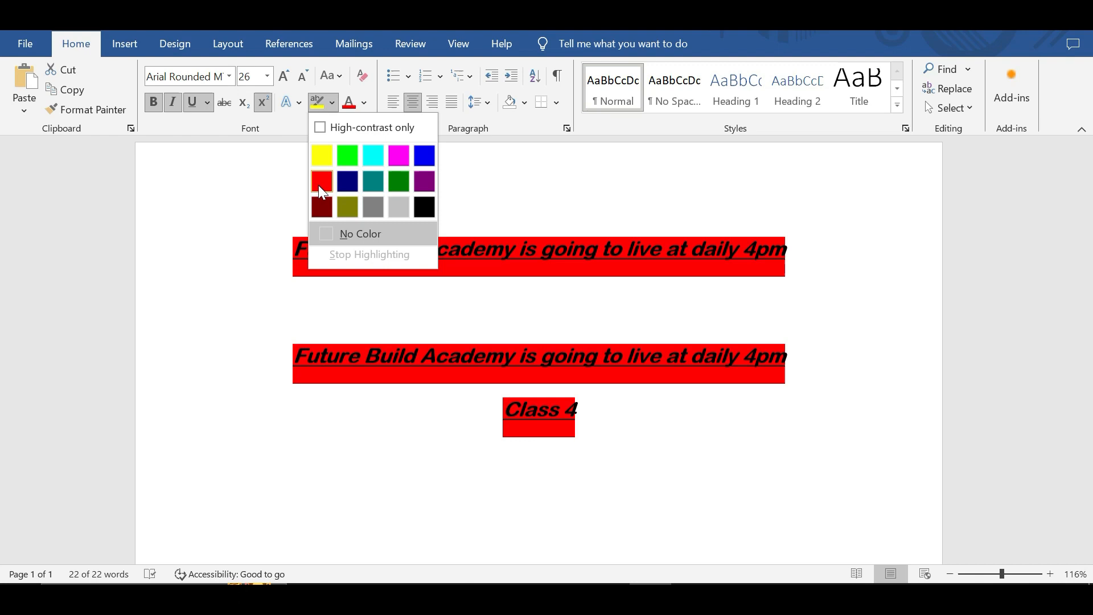
left_click(322, 156)
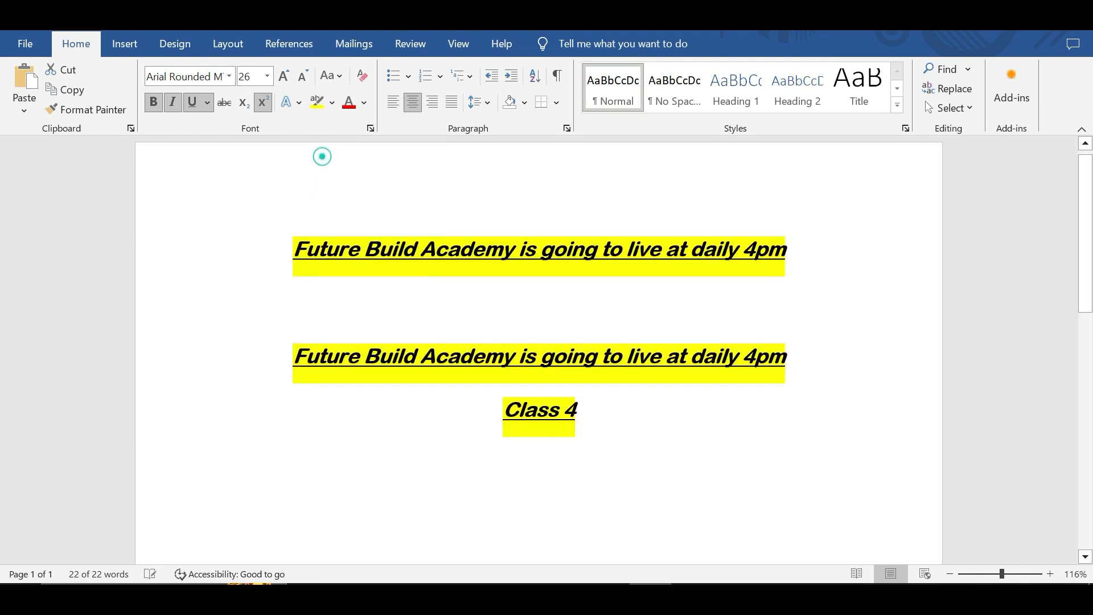
Step: Set the font colour of all the text to standard Red
left_click(368, 104)
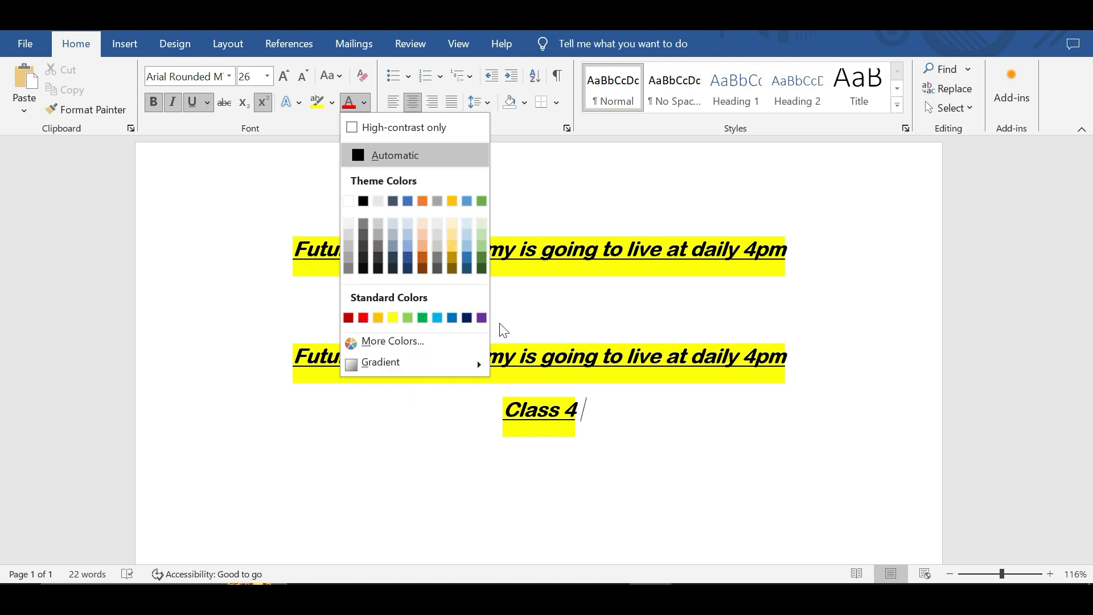
left_click(518, 337)
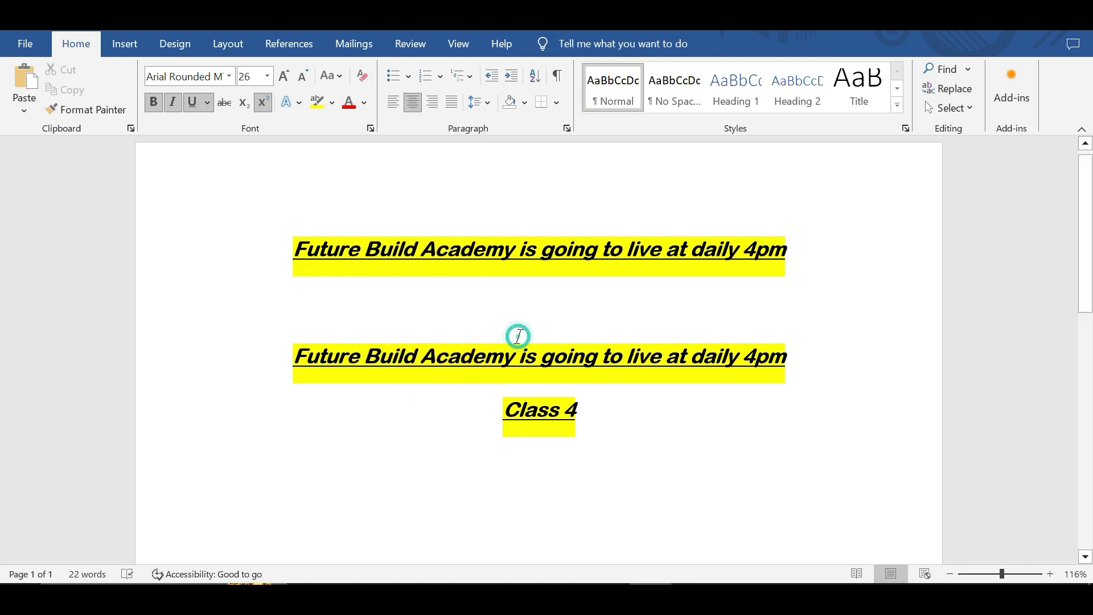
key("ctrl+a")
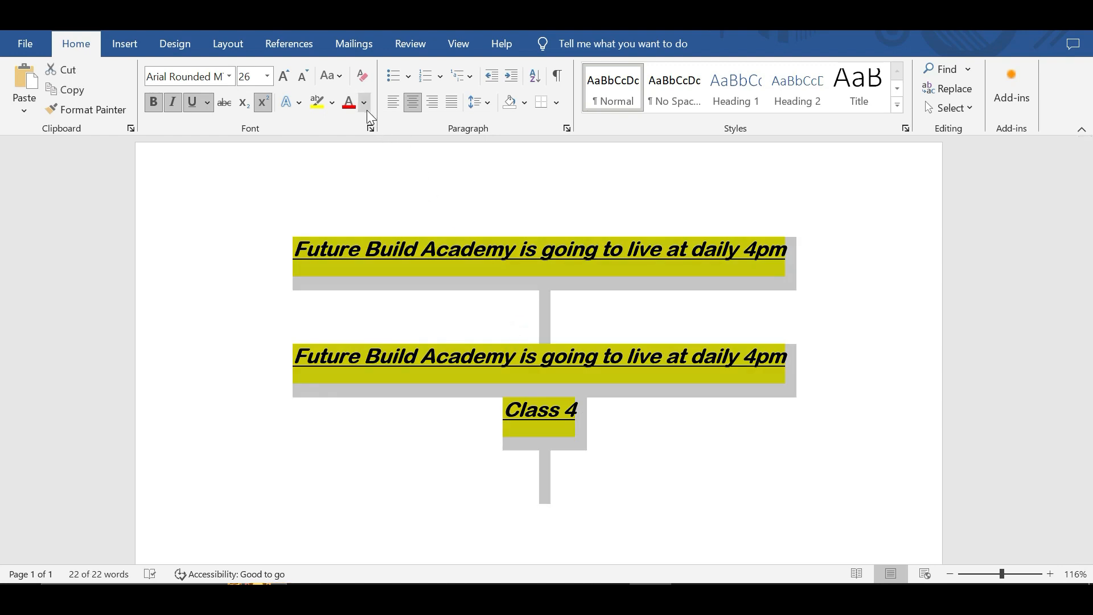
left_click(366, 107)
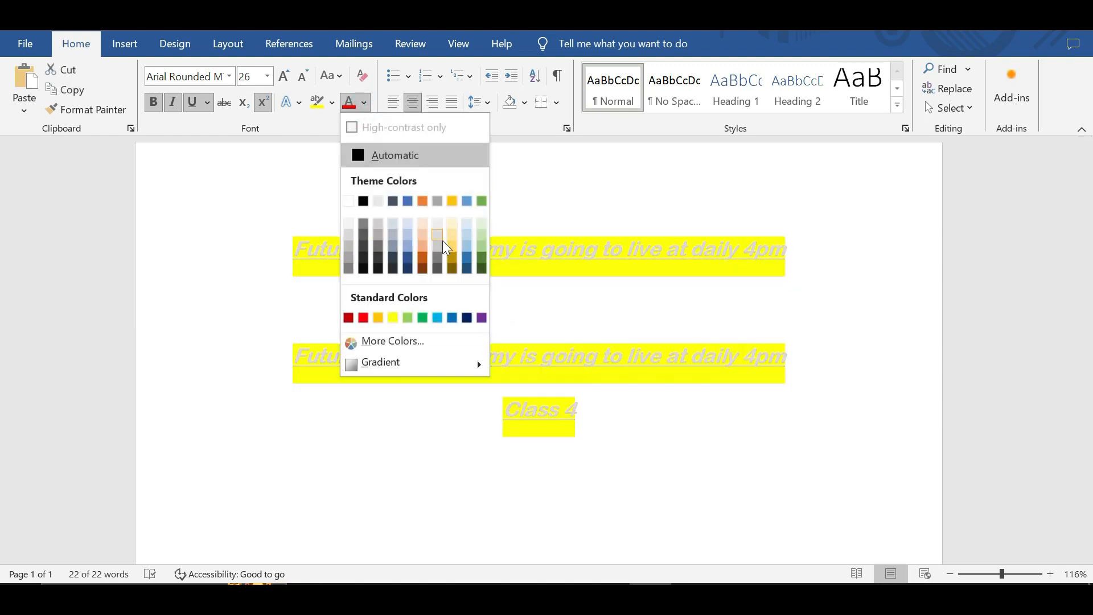
left_click(330, 104)
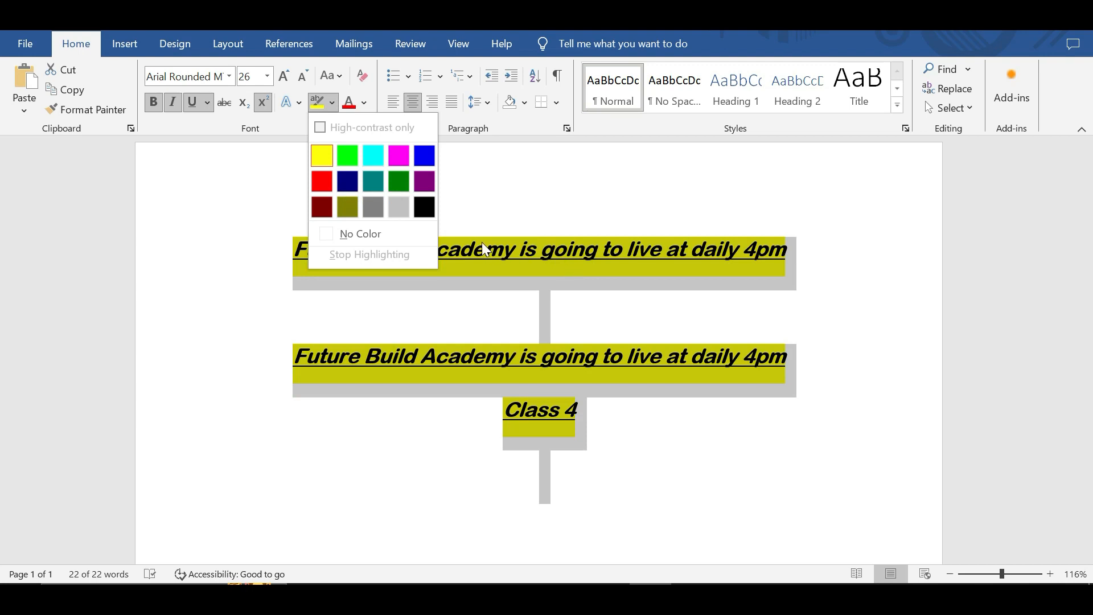
left_click(366, 102)
left_click(365, 103)
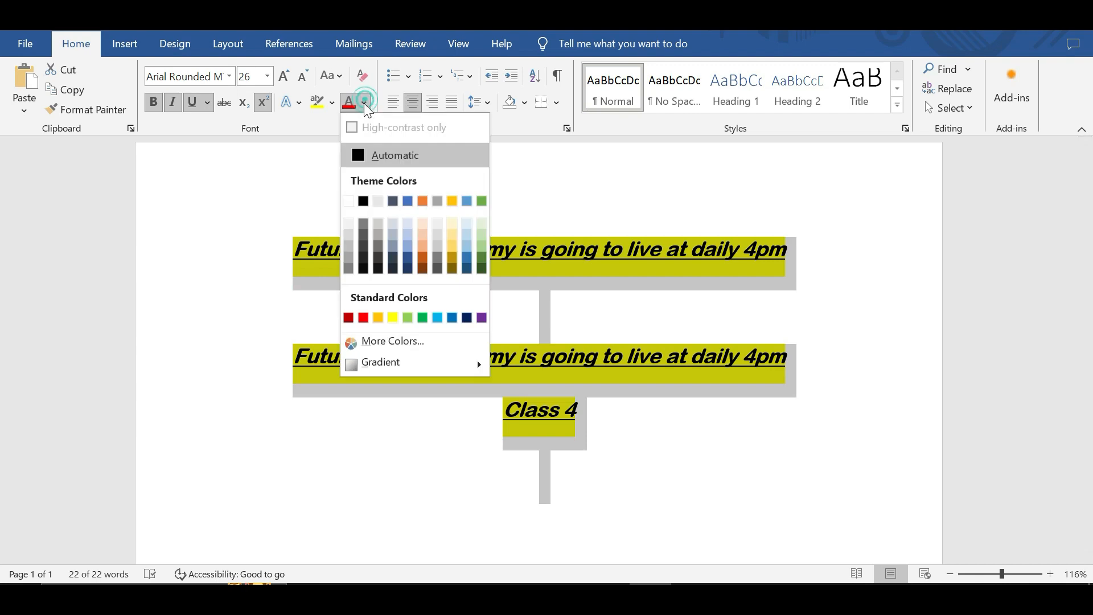
left_click(363, 318)
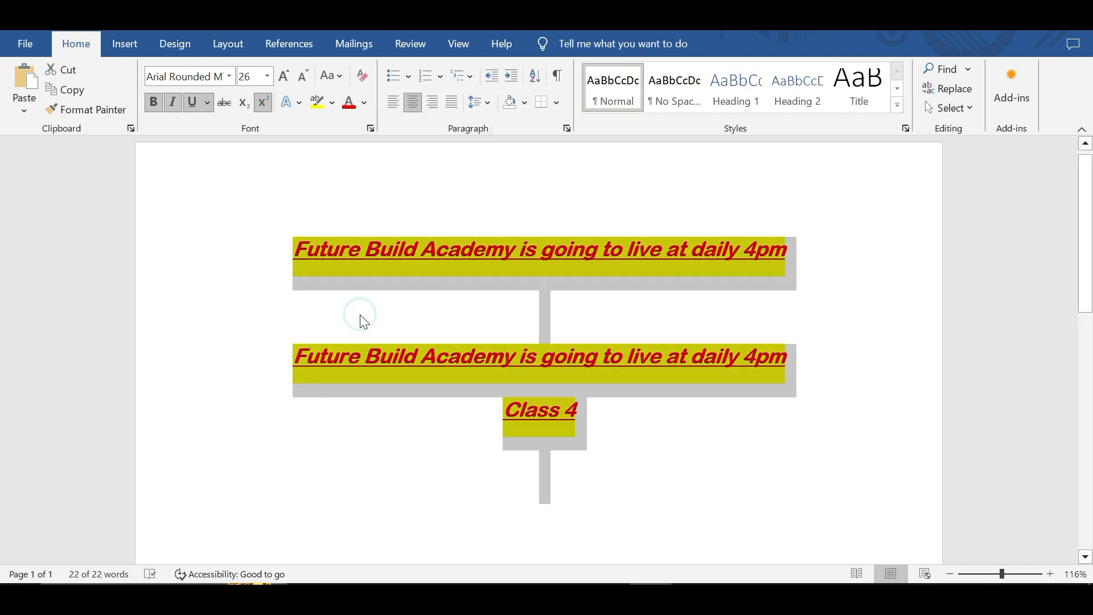
Step: Look over the bullet and multilevel list styles, and number the text paragraphs in the 1., 2., 3. format
left_click(409, 78)
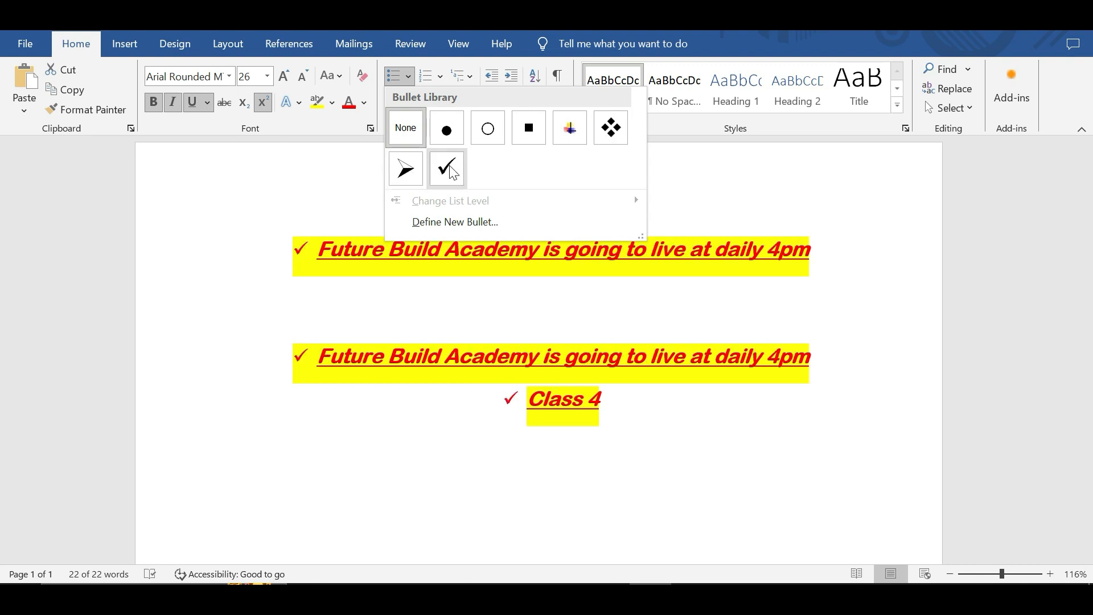
left_click(406, 128)
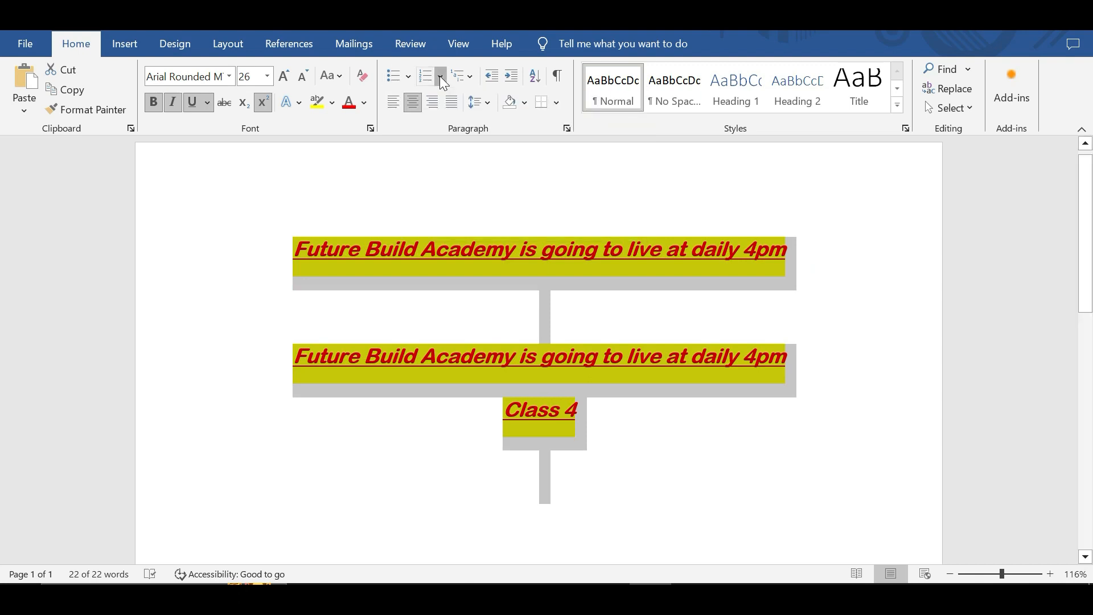
left_click(440, 76)
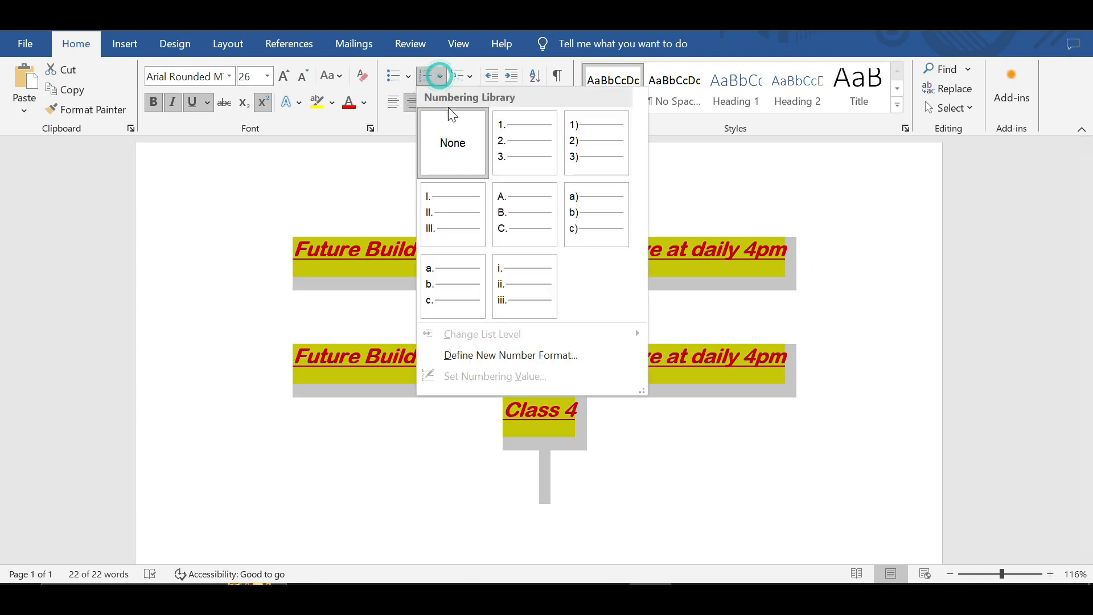
left_click(497, 147)
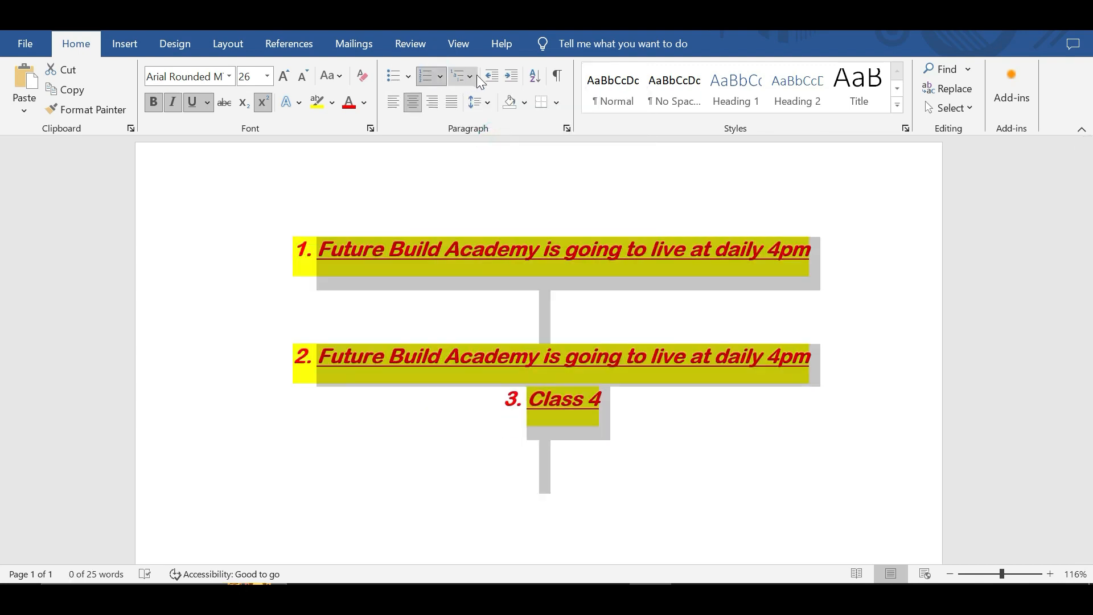
left_click(469, 77)
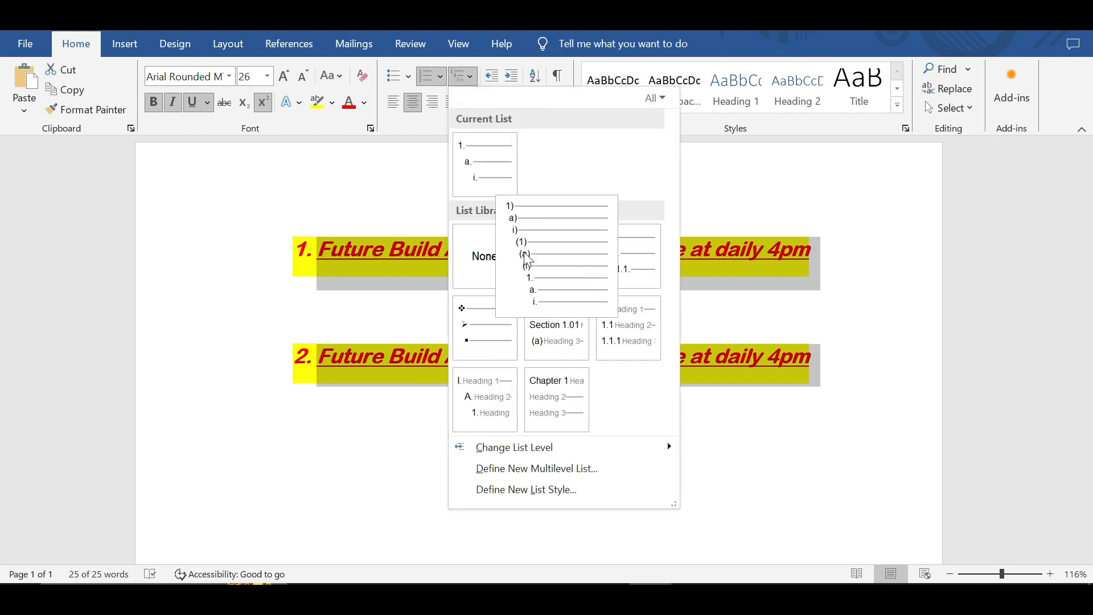
left_click(393, 102)
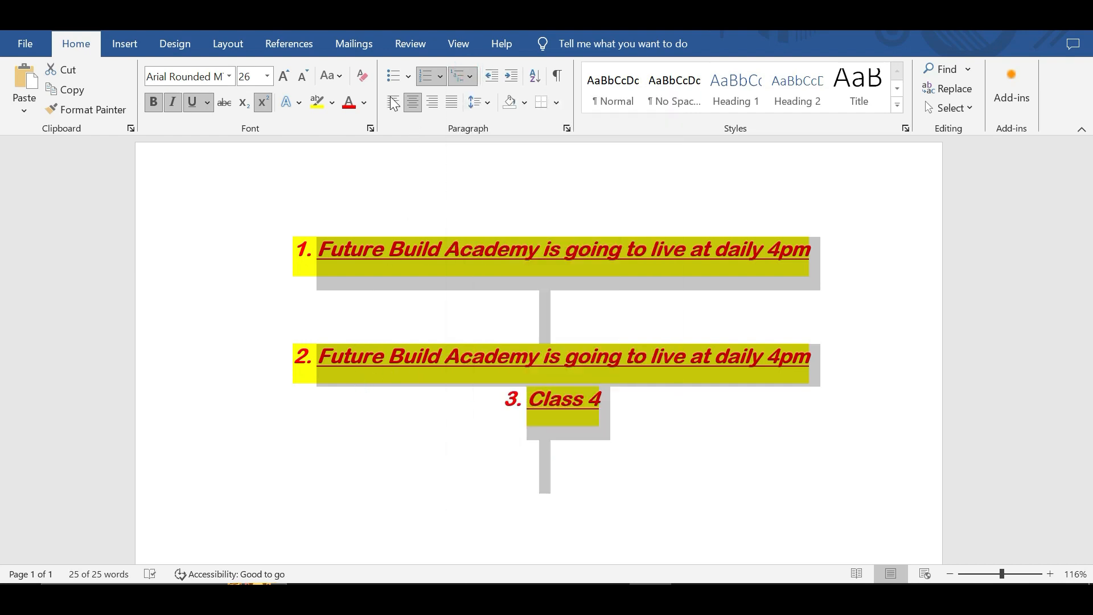
Step: Align all the text left, centred, right and justified in turn, ending with it centred
left_click(393, 102)
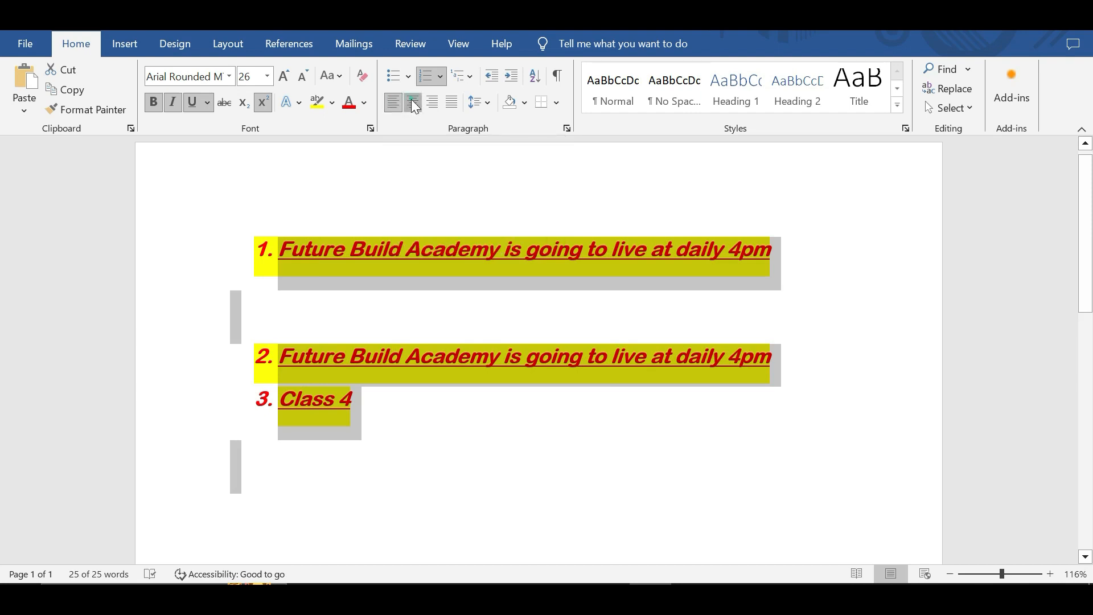
left_click(413, 104)
left_click(425, 101)
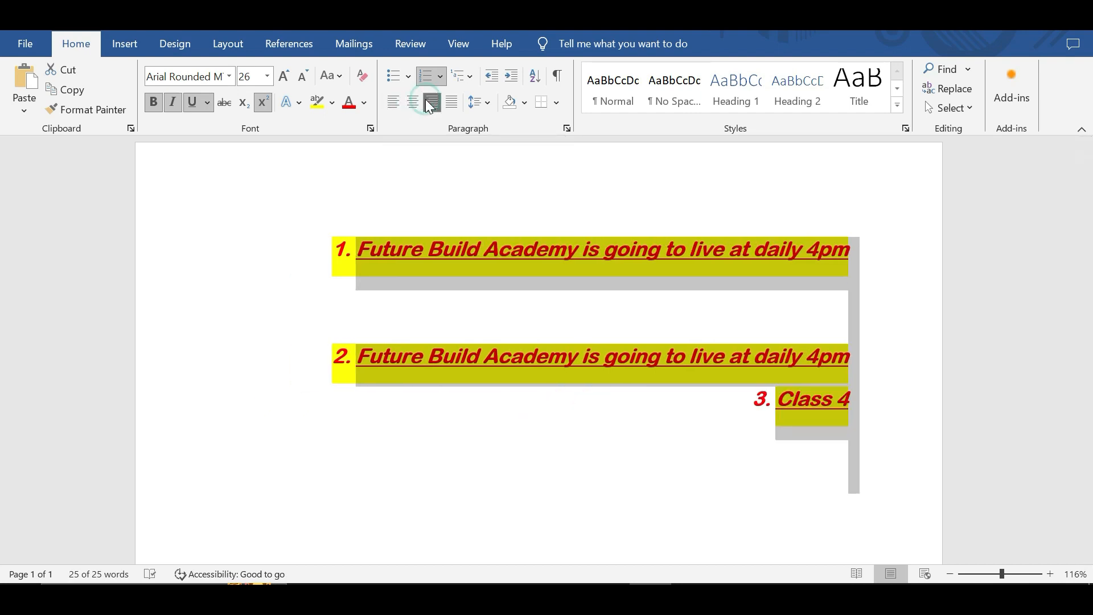
left_click(454, 101)
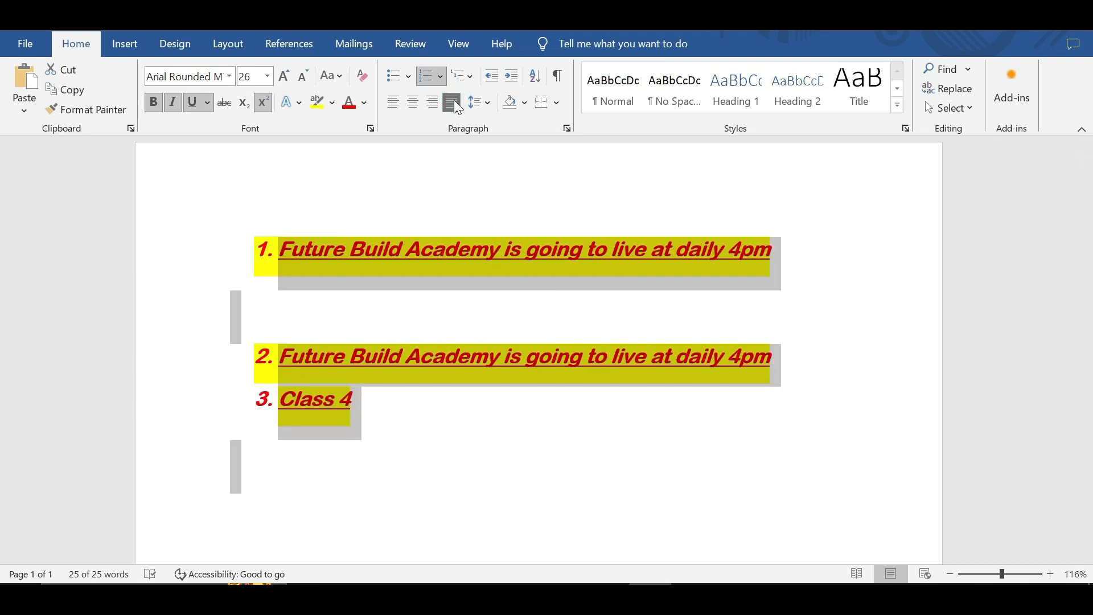
left_click(416, 101)
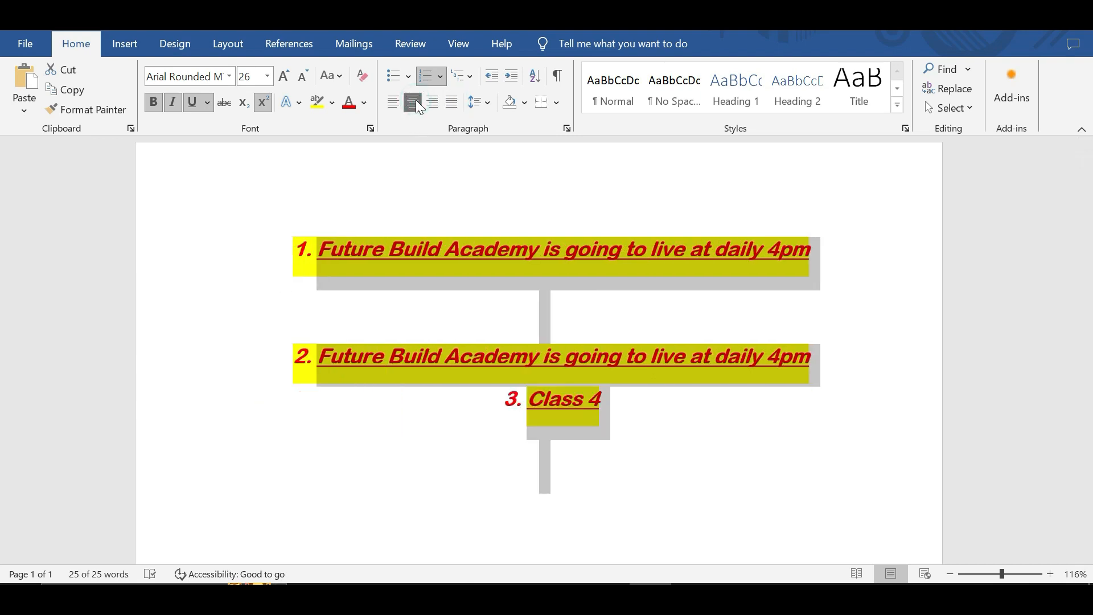
Step: Look over the line spacing, paragraph shading and border options for the selected text
left_click(488, 101)
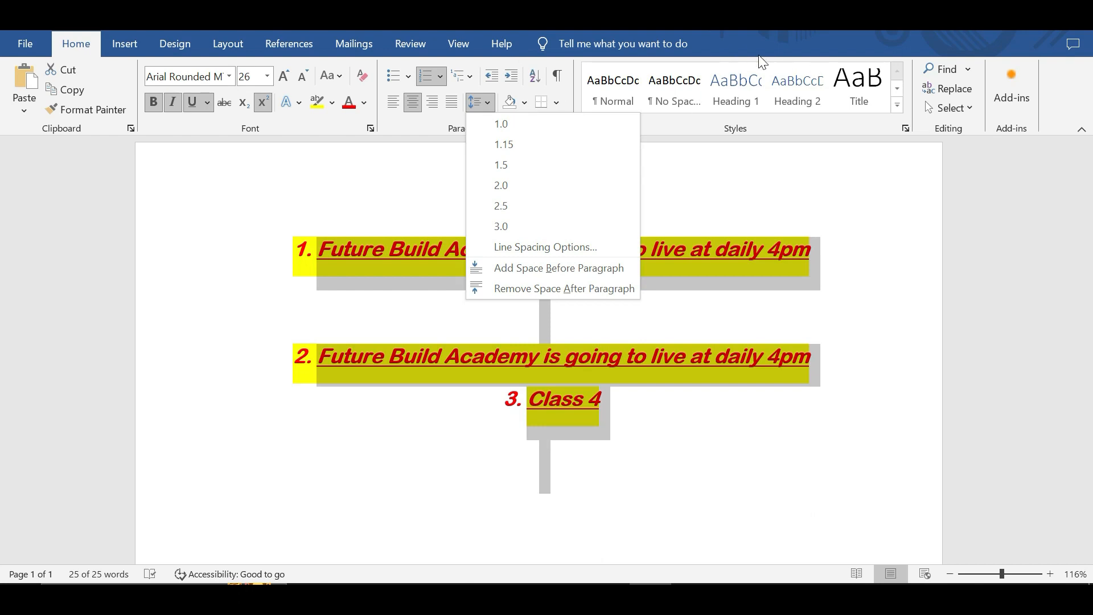
left_click(522, 103)
left_click(522, 103)
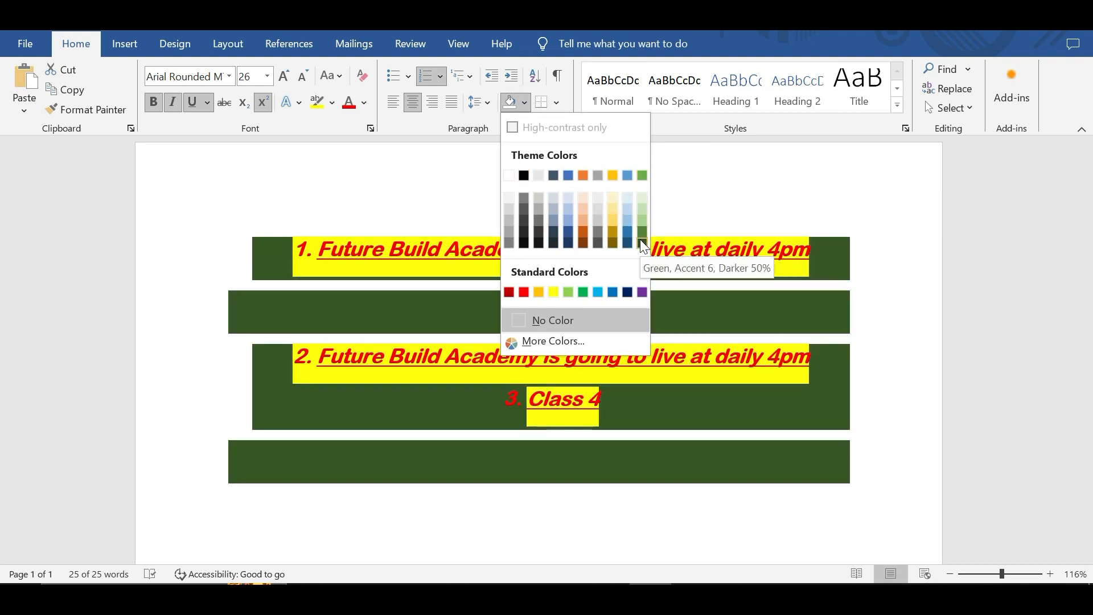
left_click(556, 100)
left_click(555, 100)
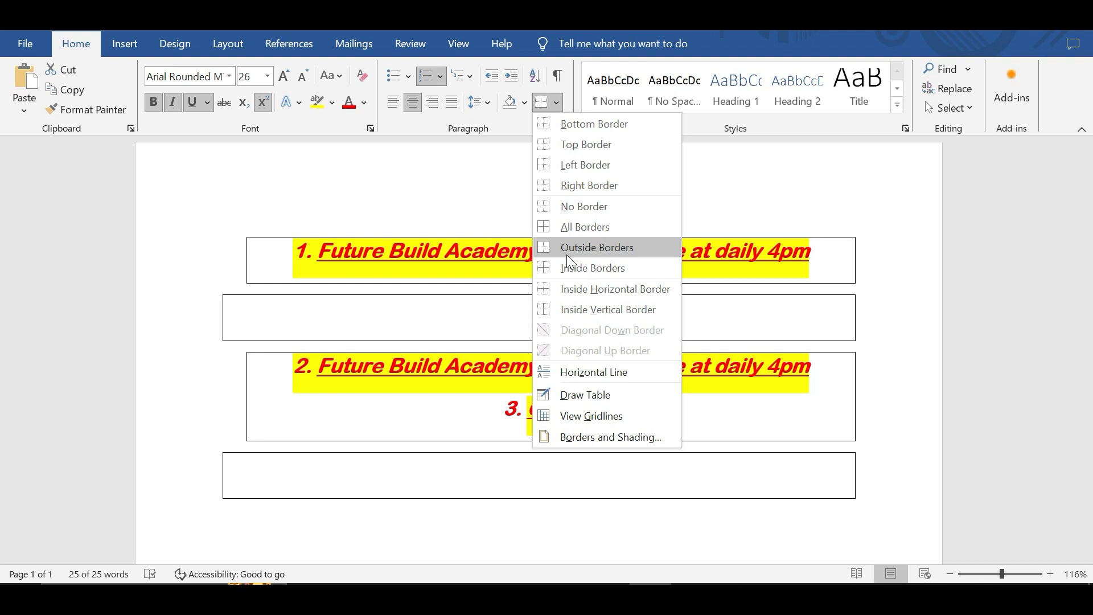
left_click(566, 247)
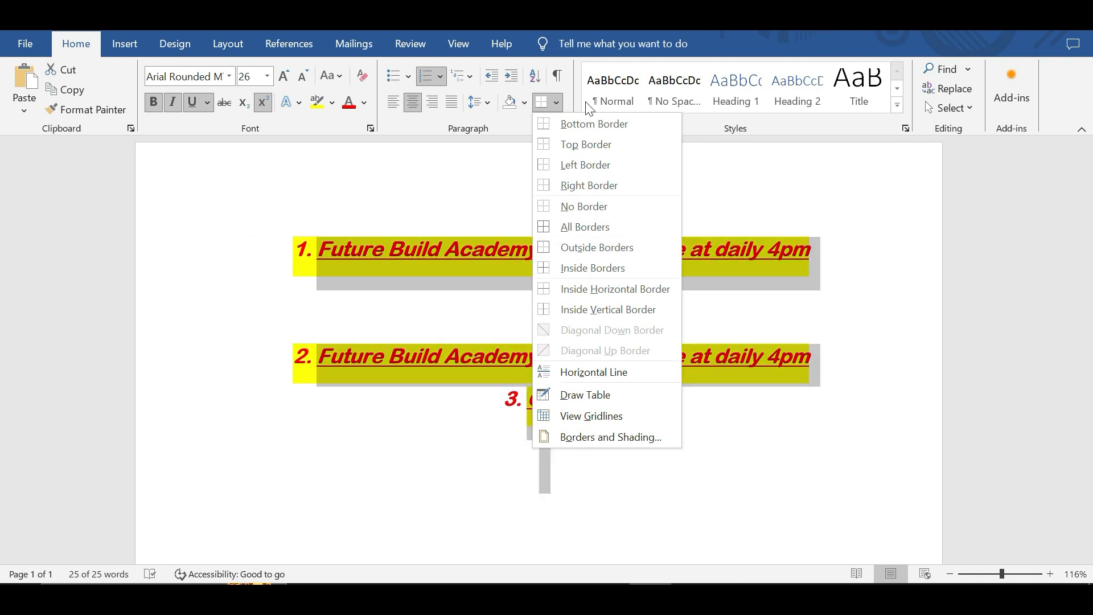
Step: Apply the Normal style to all the text and open that style for modification, keeping Normal as the style for the following paragraph
left_click(620, 95)
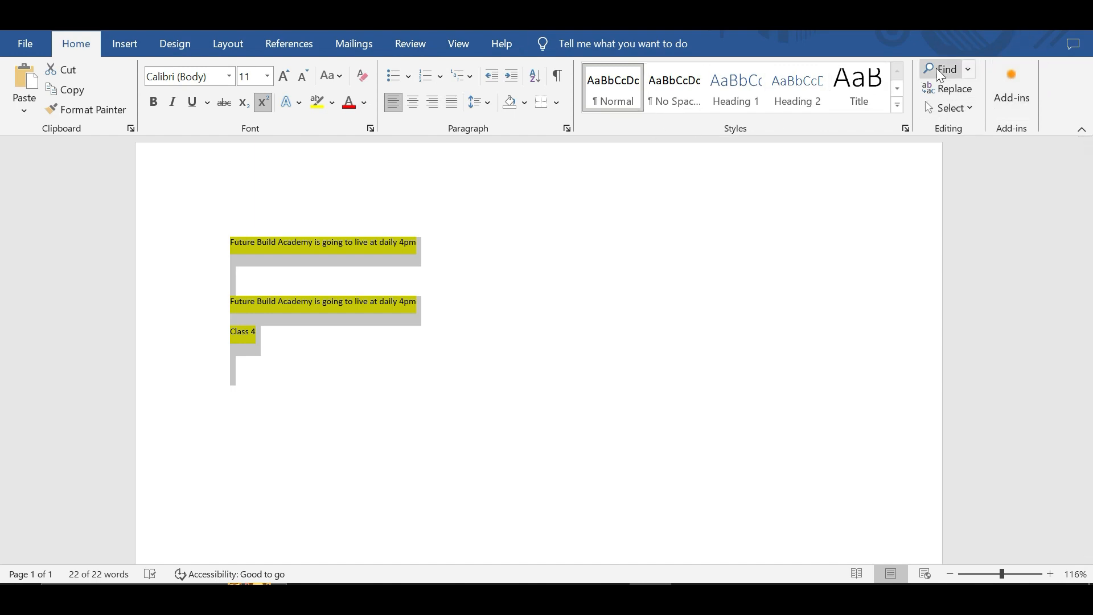
right_click(619, 85)
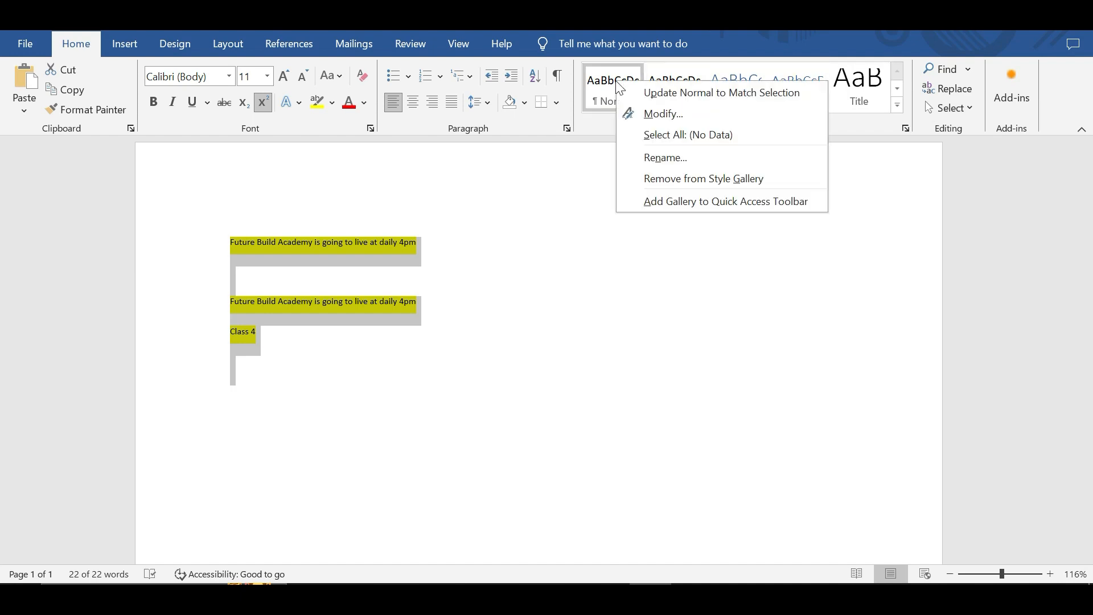
left_click(664, 114)
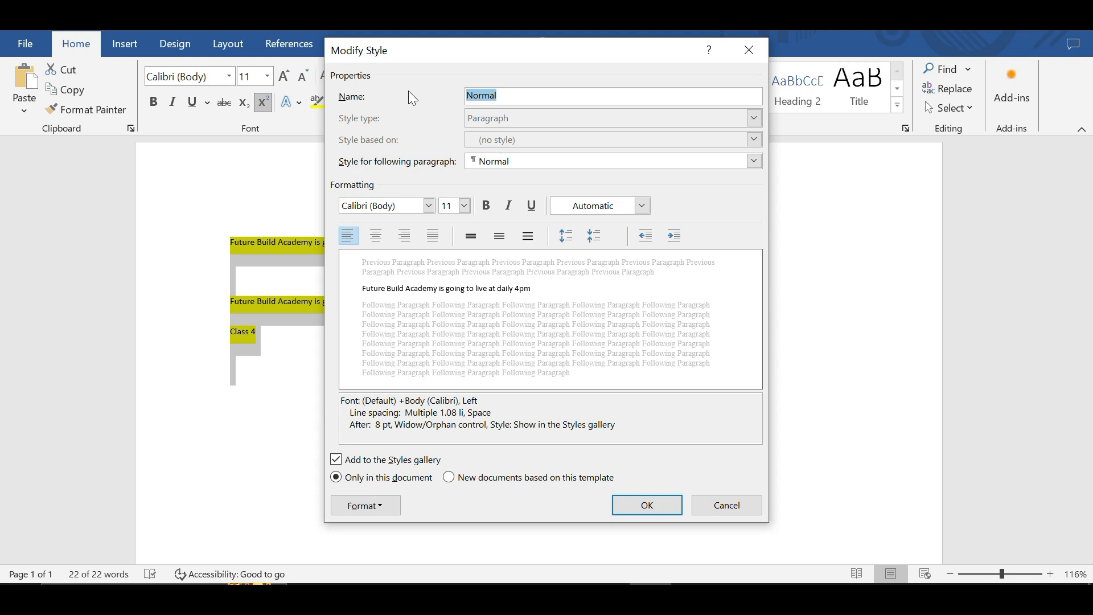
left_click(754, 161)
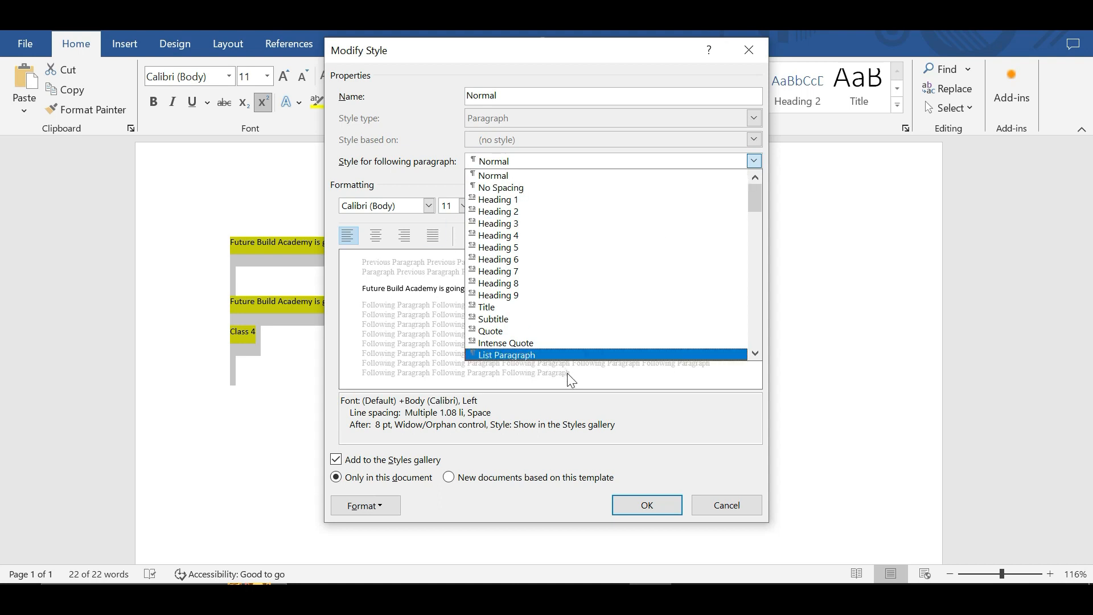
left_click(503, 174)
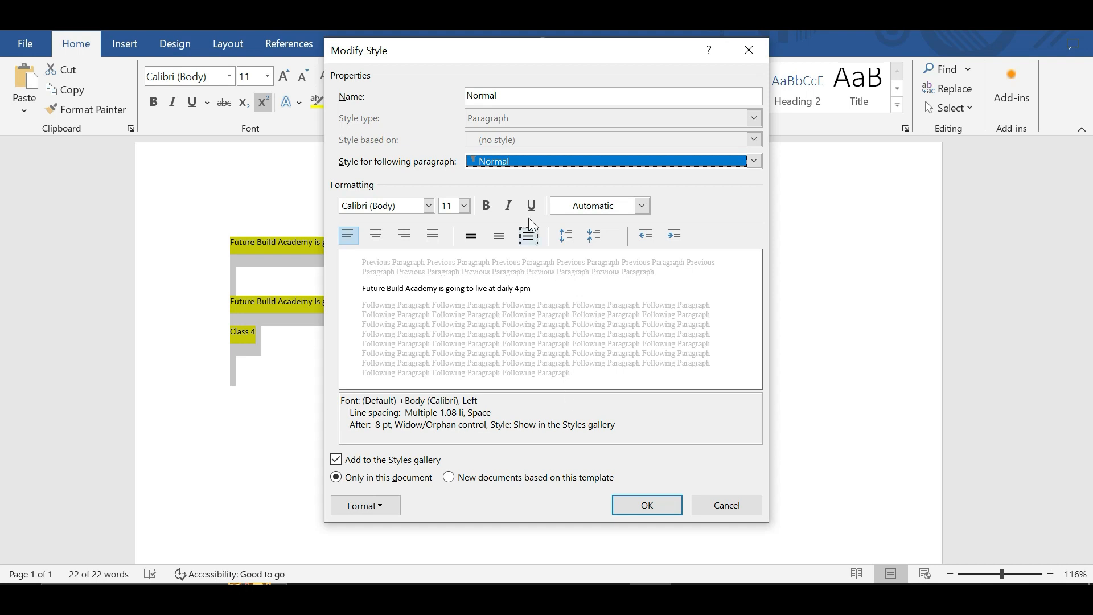
left_click(754, 162)
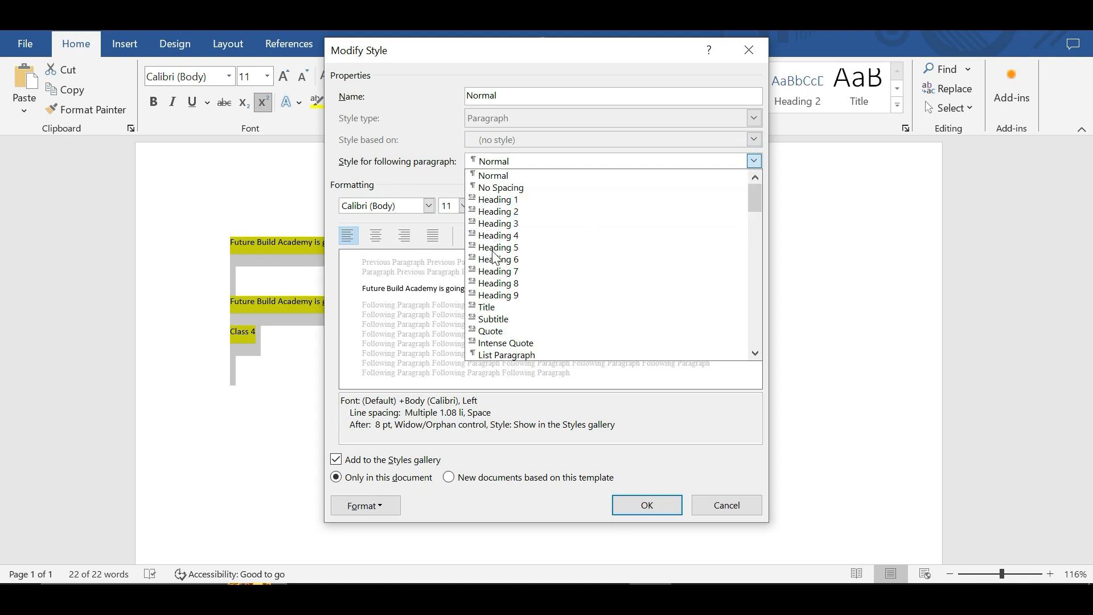
left_click(497, 174)
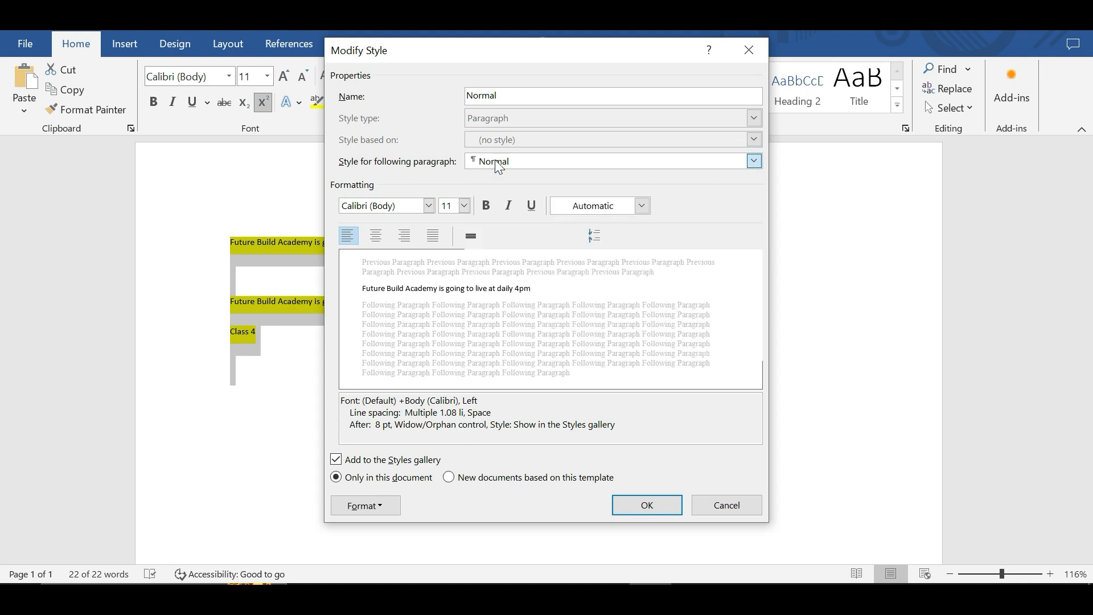
Step: Set the Normal style's font to Algerian and its size to 22
left_click(430, 205)
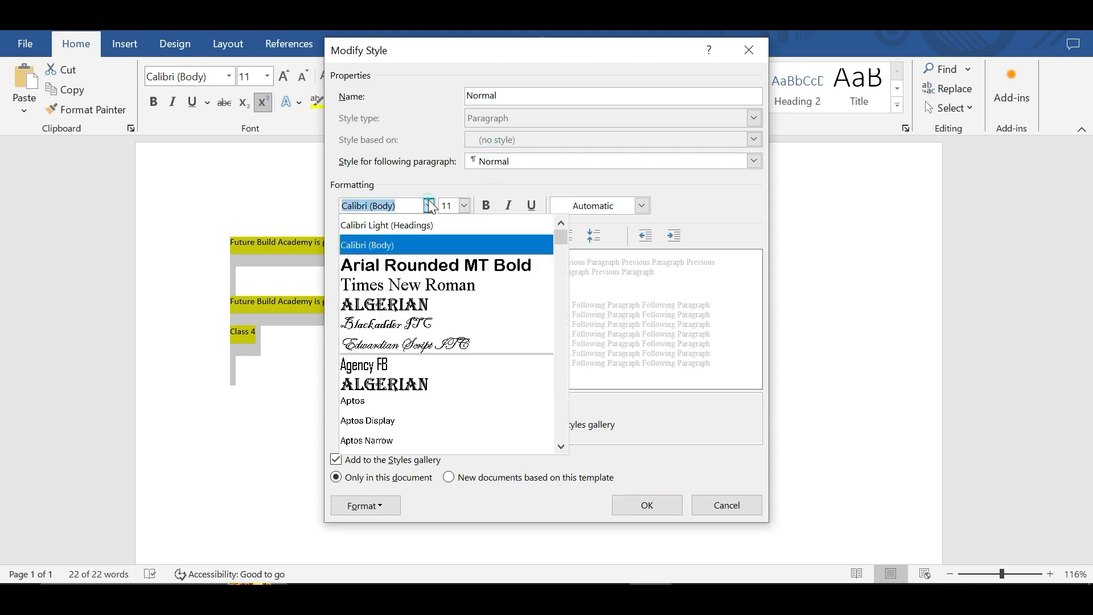
left_click(390, 307)
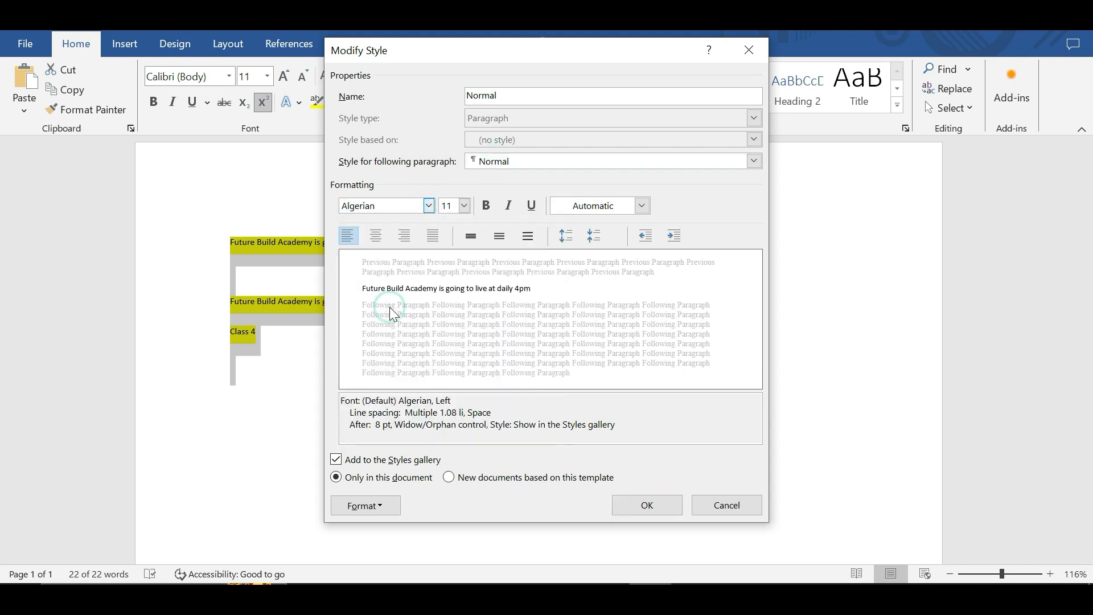
left_click(467, 205)
left_click(468, 205)
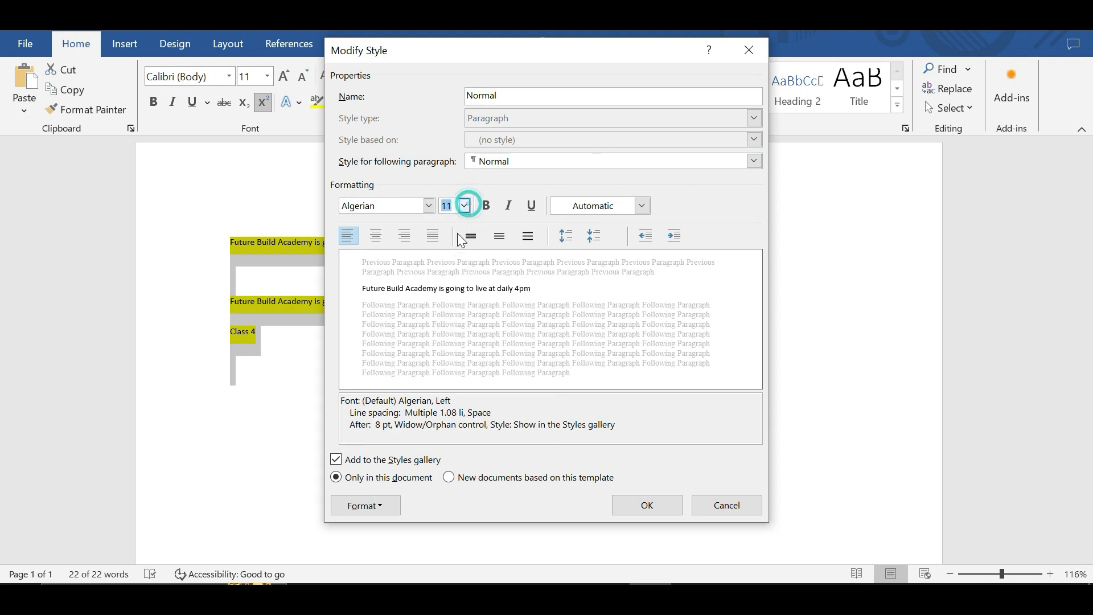
left_click(466, 206)
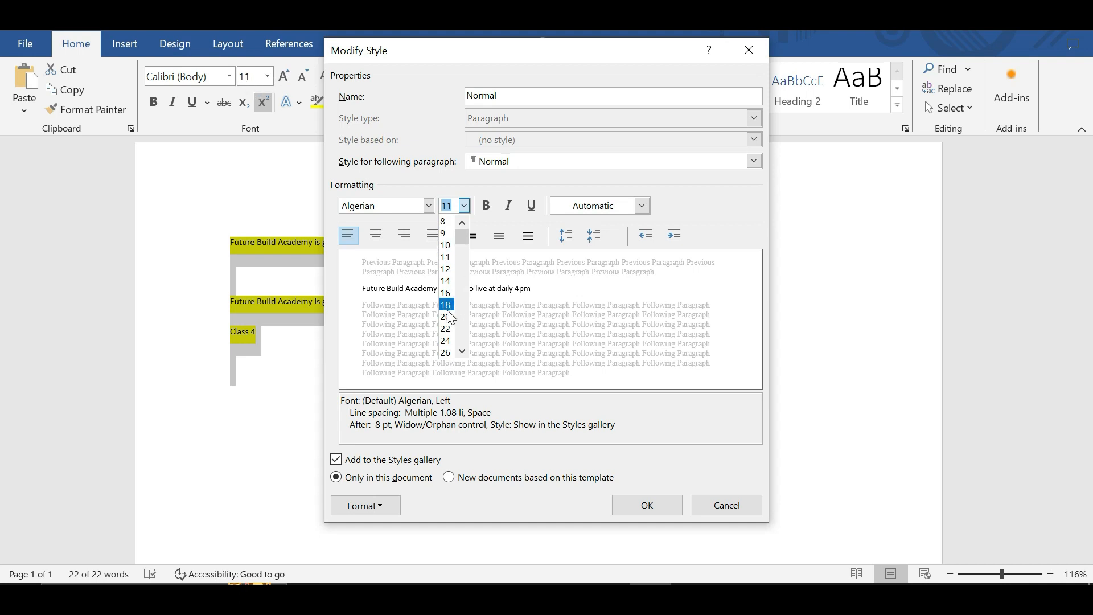
left_click(442, 328)
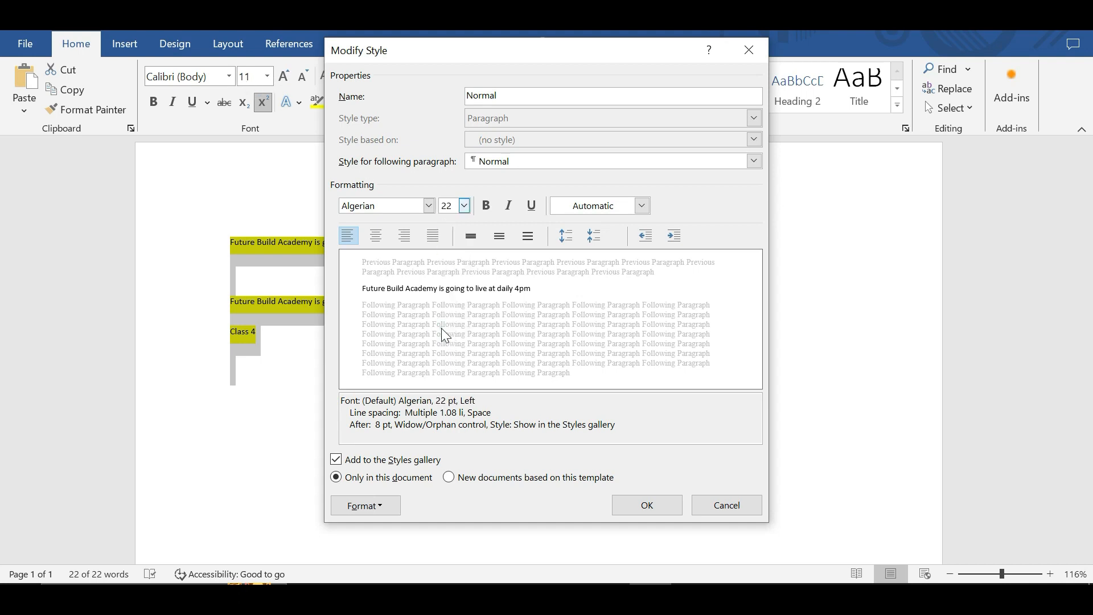
Step: Save the modified Normal style with the automatic font colour and set all the text to size 36
left_click(642, 206)
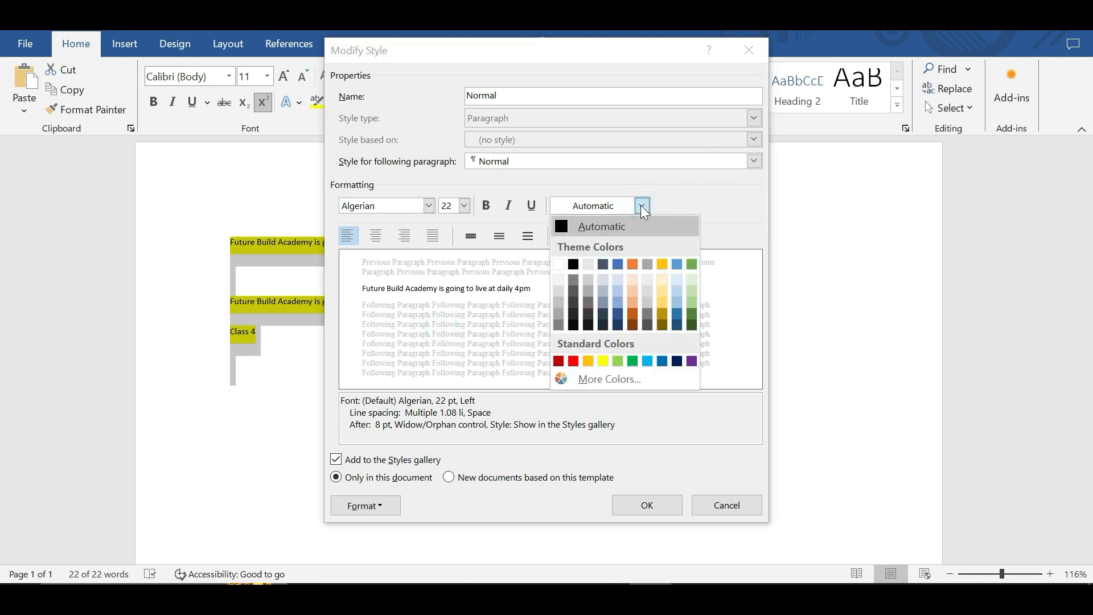
left_click(642, 206)
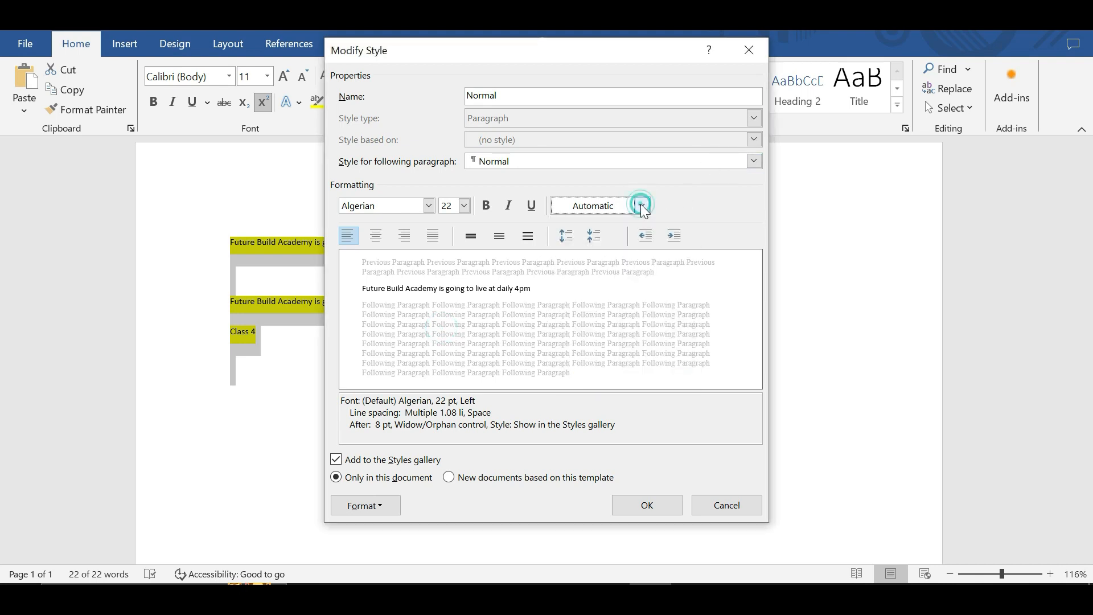
left_click(649, 507)
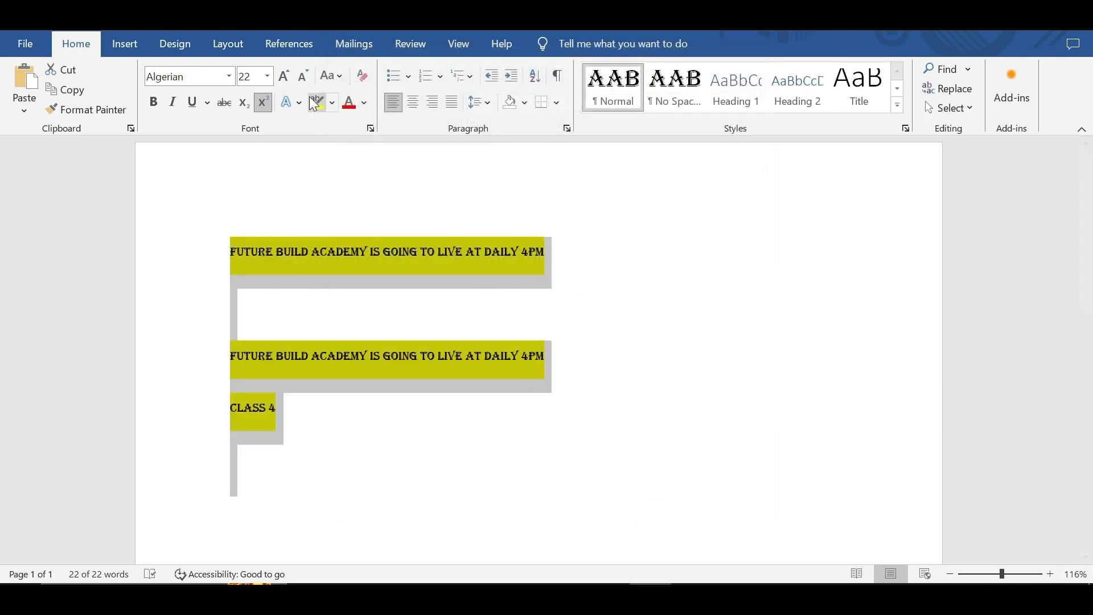
left_click(268, 75)
left_click(251, 329)
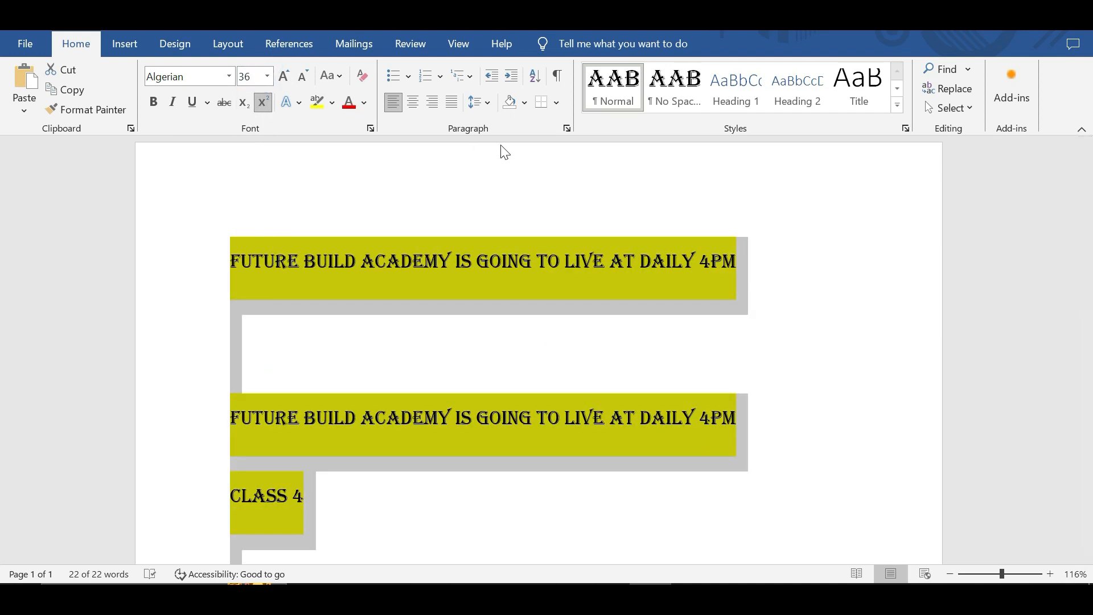
Step: Apply the No Spacing style to all the text and set that style's font to Calibri Light (Headings)
left_click(673, 82)
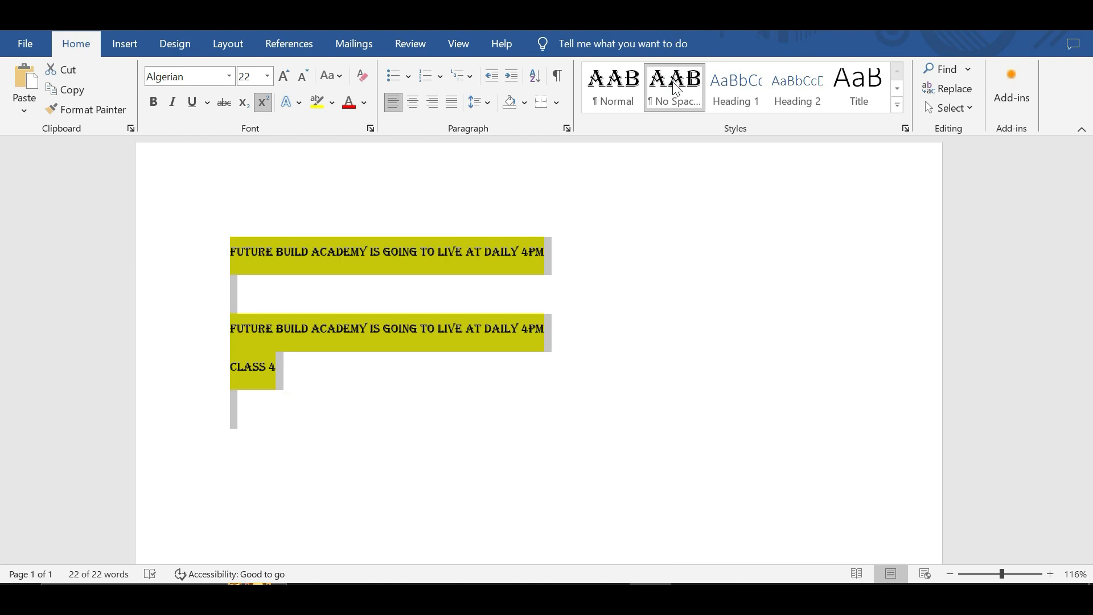
right_click(675, 87)
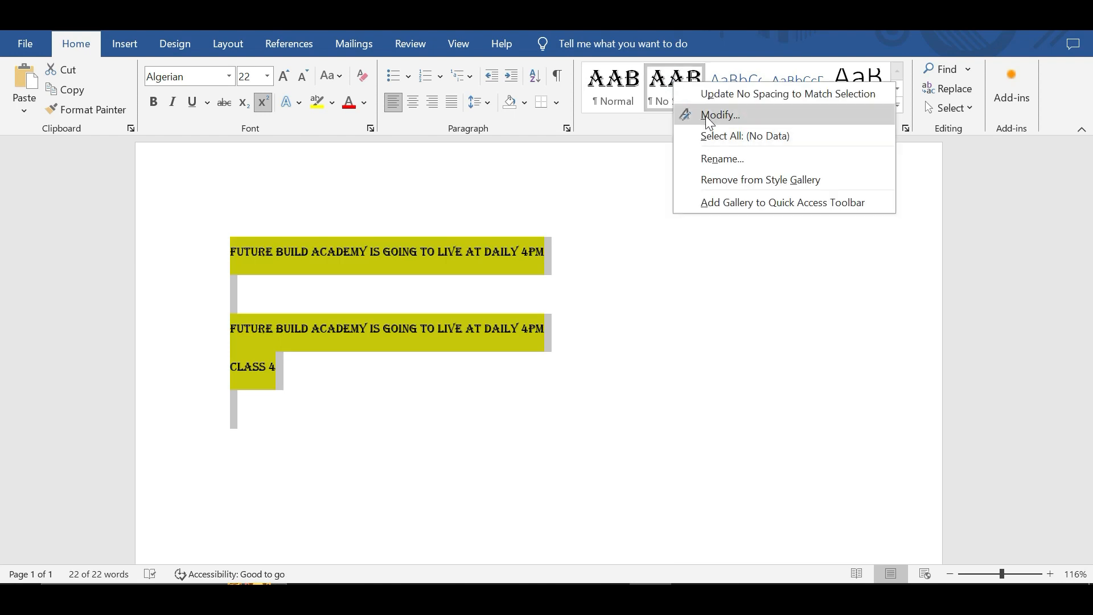
left_click(706, 115)
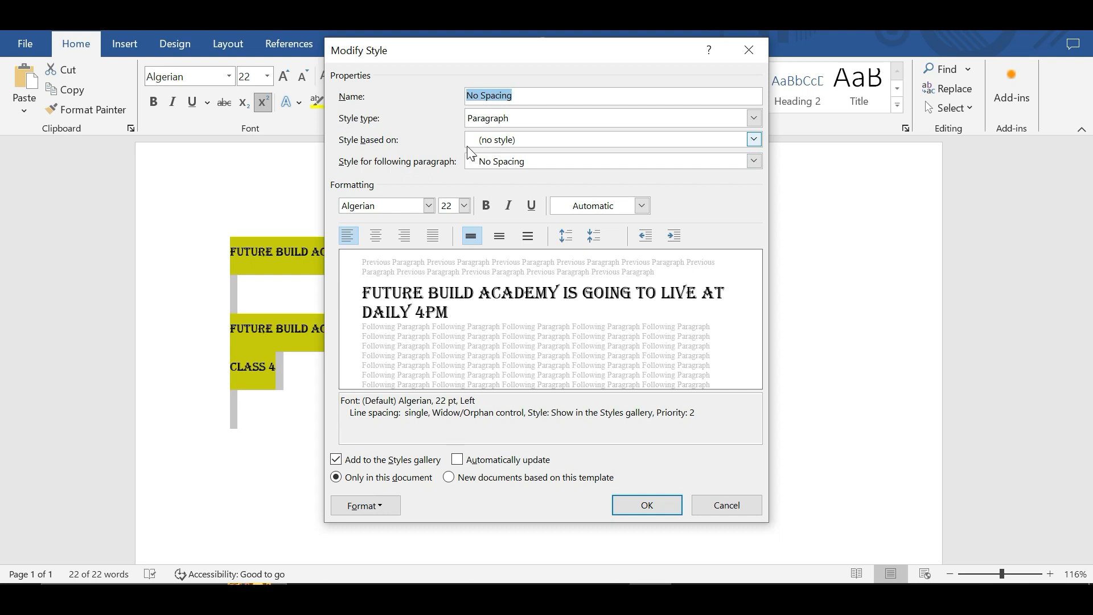
left_click(431, 203)
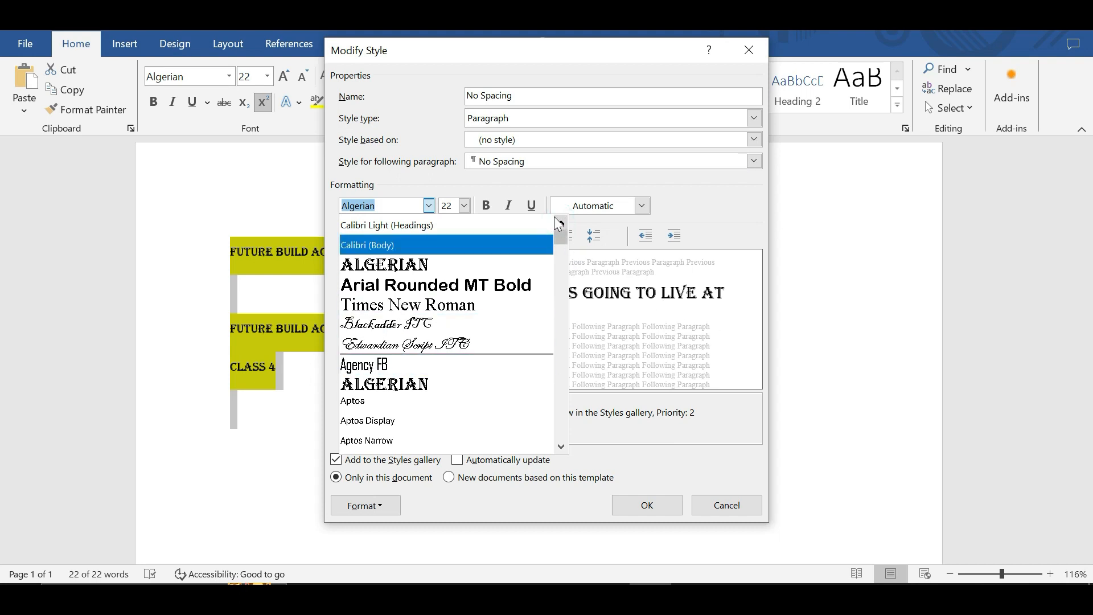
left_click(430, 207)
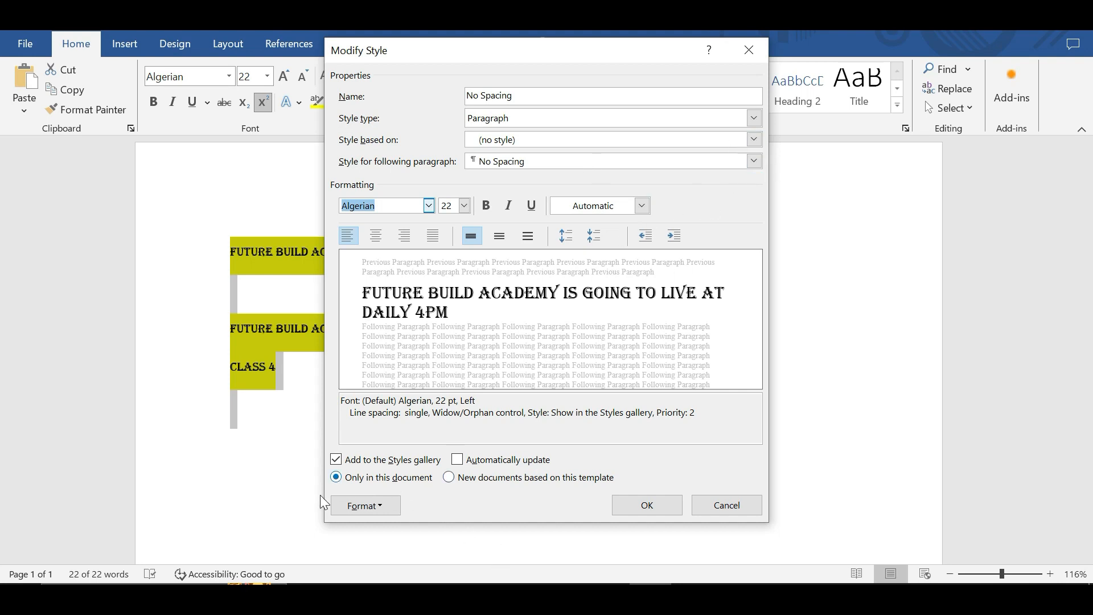
left_click(643, 500)
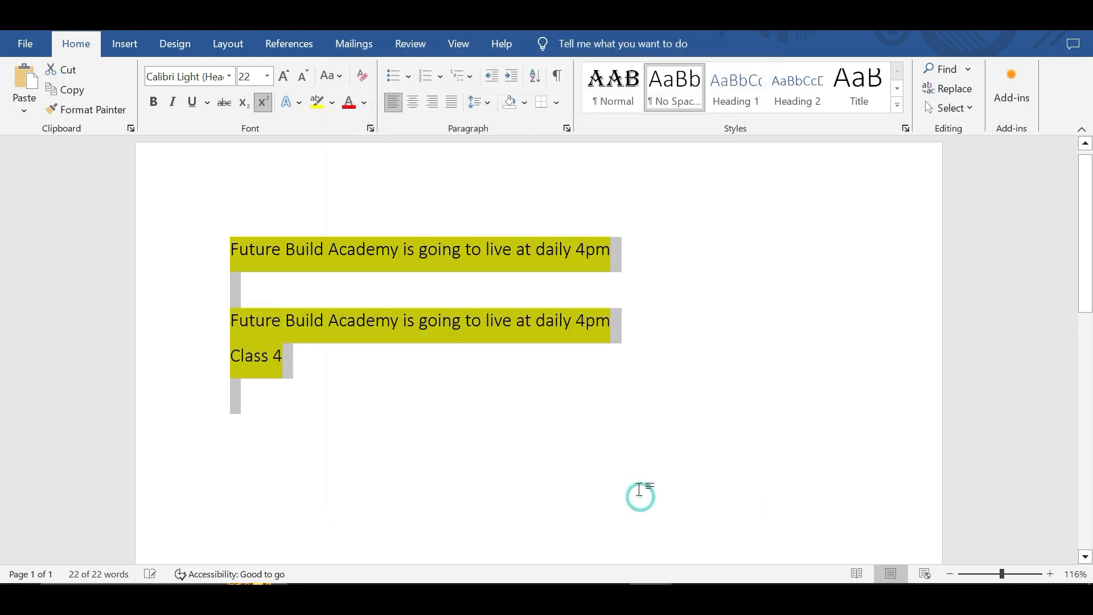
Step: Look over the Heading 1 style's formatting settings
right_click(732, 82)
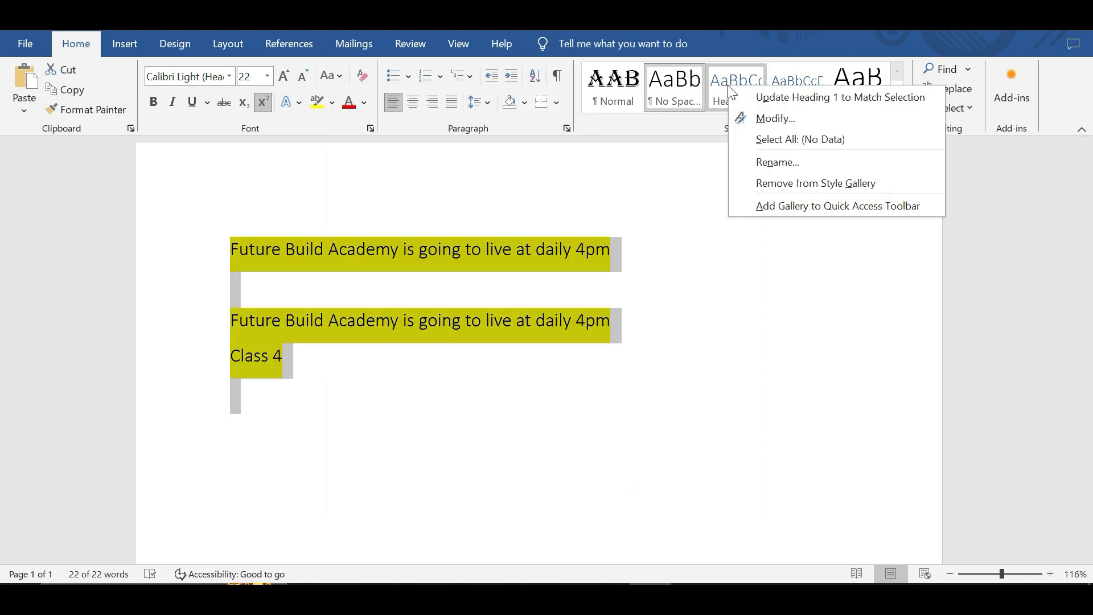
left_click(741, 114)
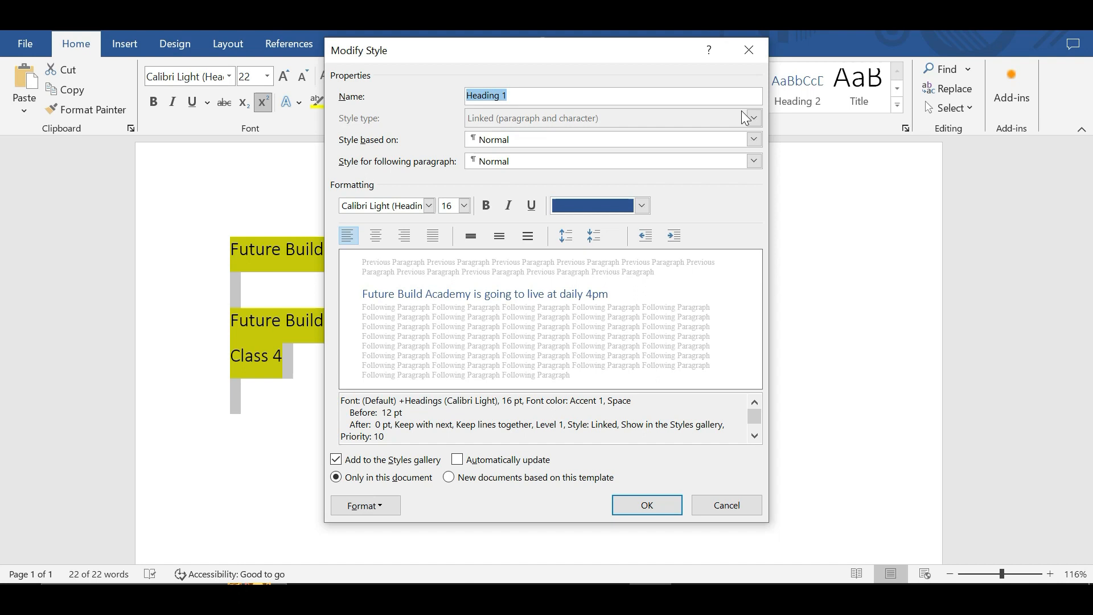
left_click(750, 57)
Step: Modify the Normal style to Times New Roman, size 16, and apply it to all the text
right_click(613, 88)
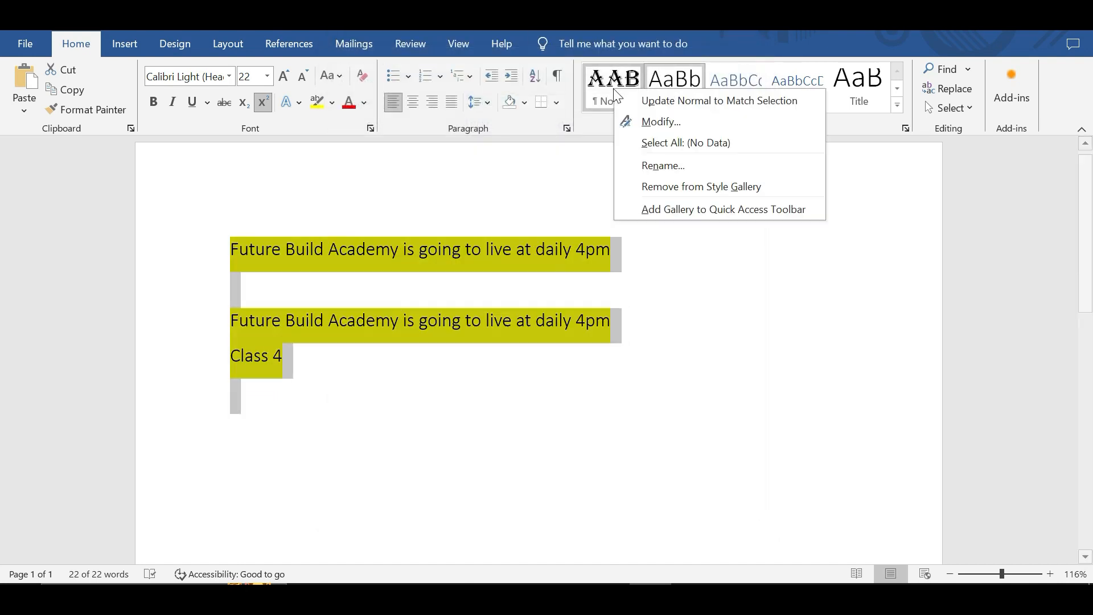
left_click(649, 121)
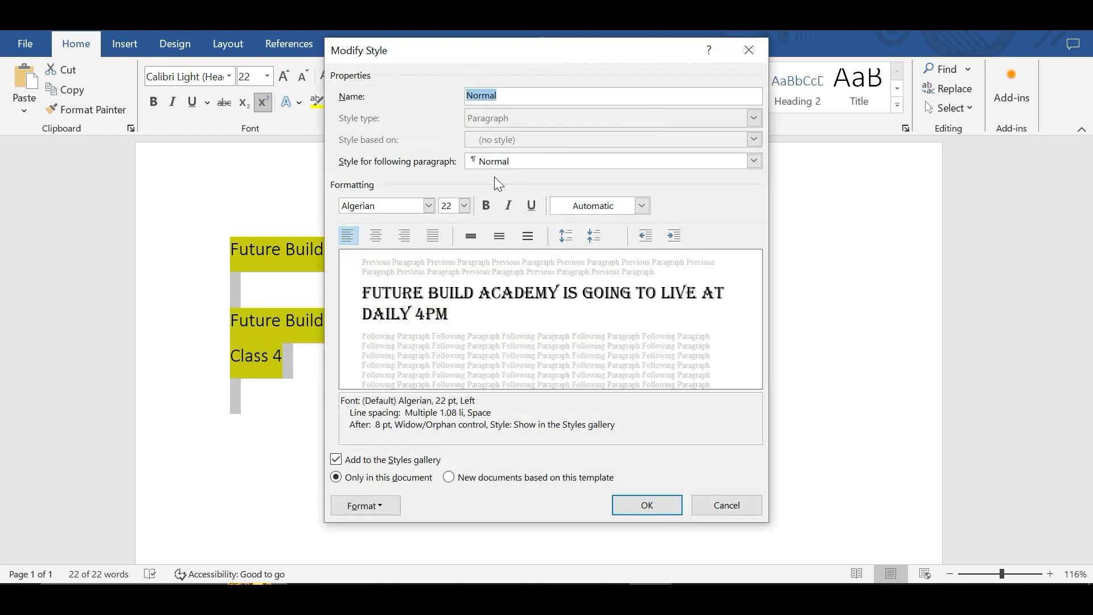
left_click(428, 206)
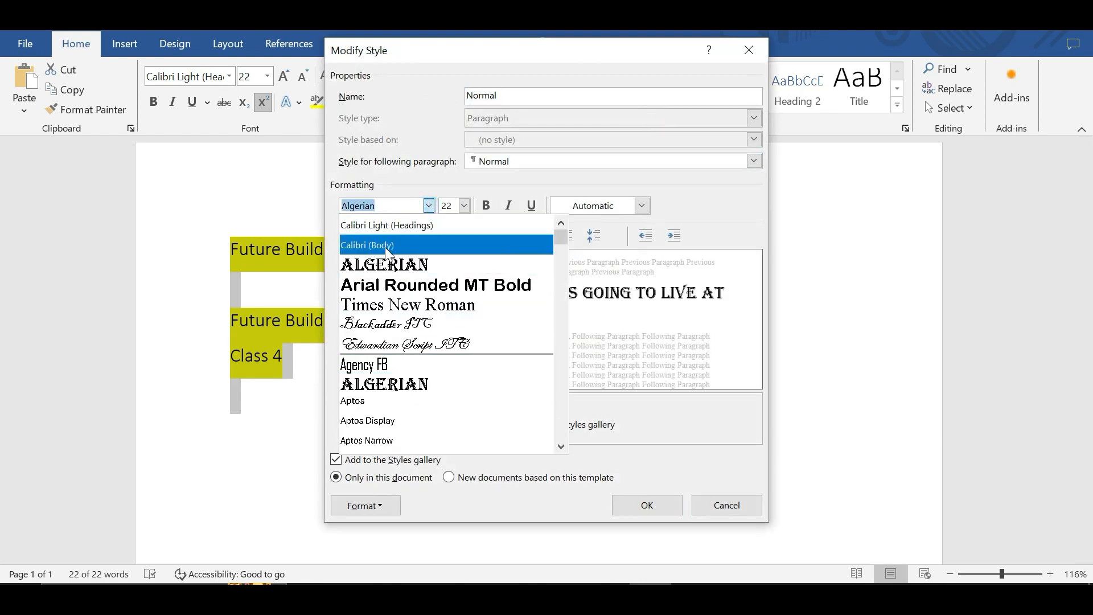
type("mes New Roman")
left_click(439, 223)
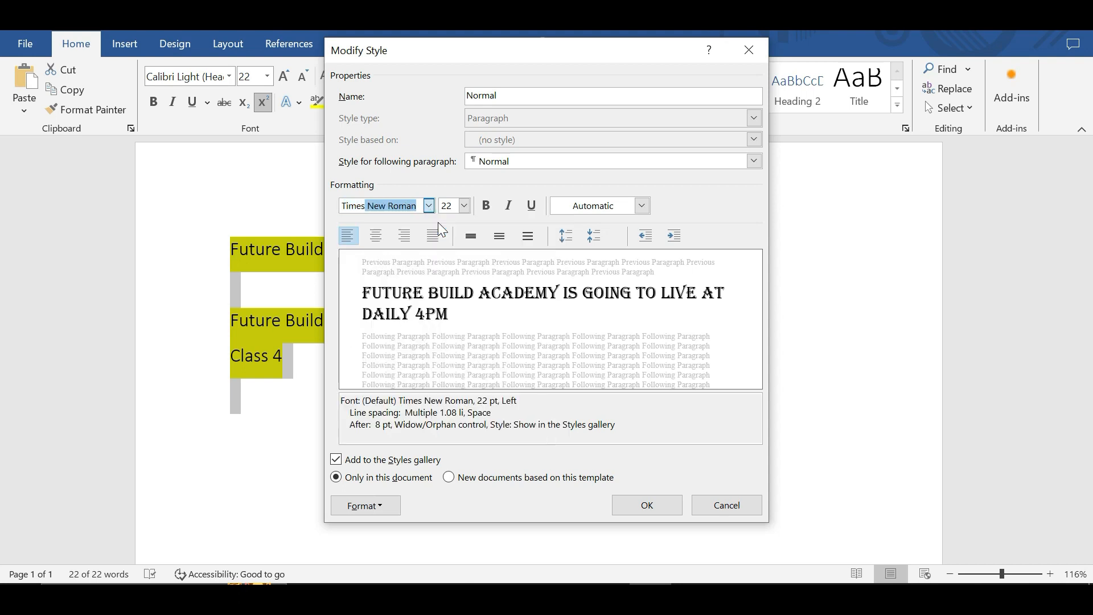
left_click(466, 204)
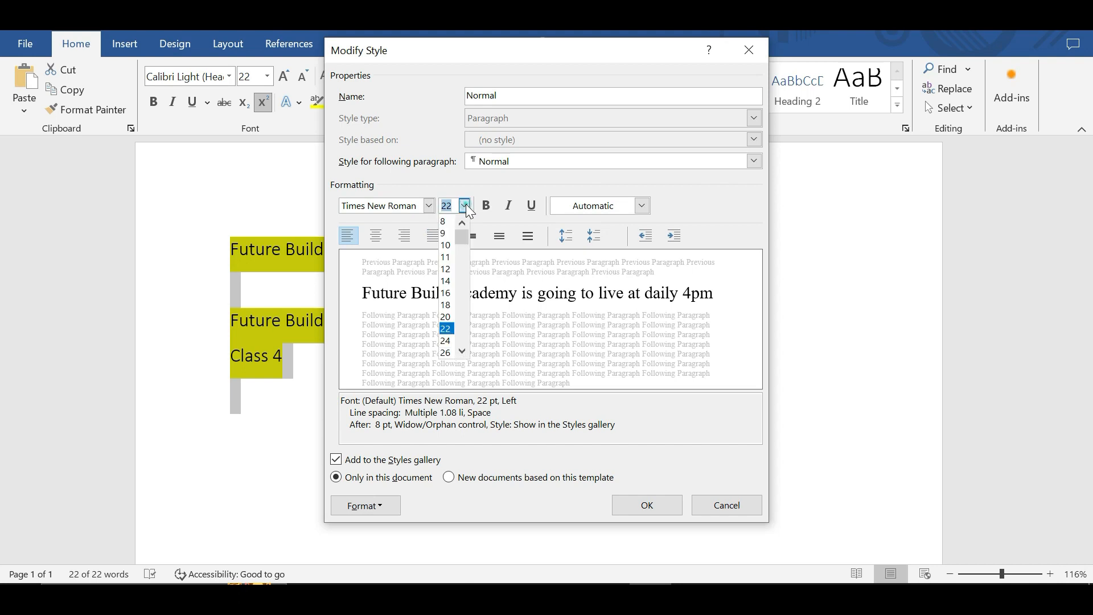
left_click(445, 294)
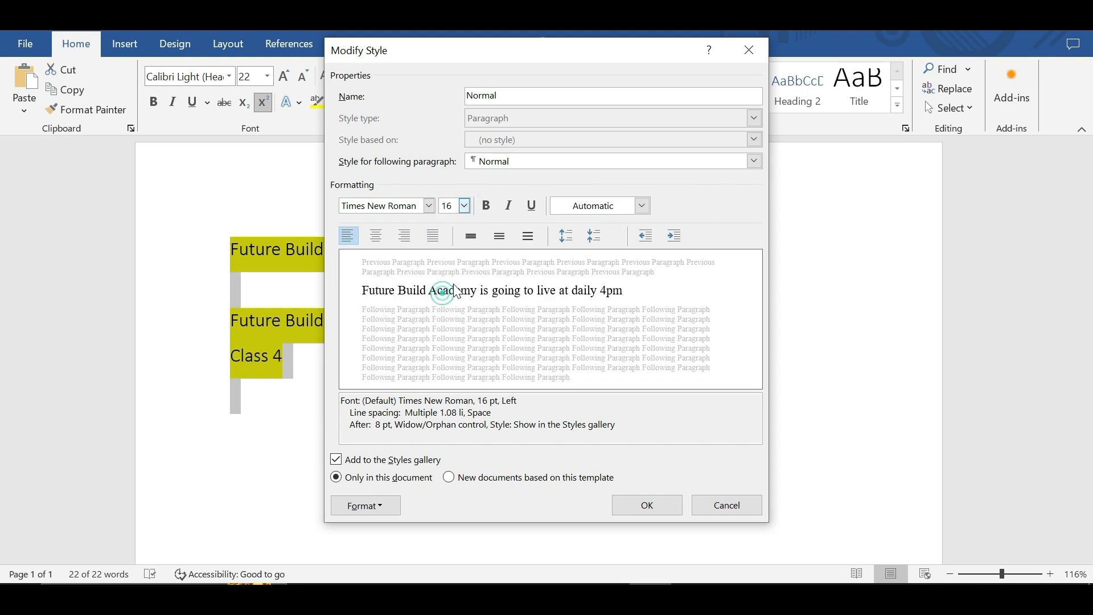
left_click(646, 505)
left_click_drag(293, 383, 207, 242)
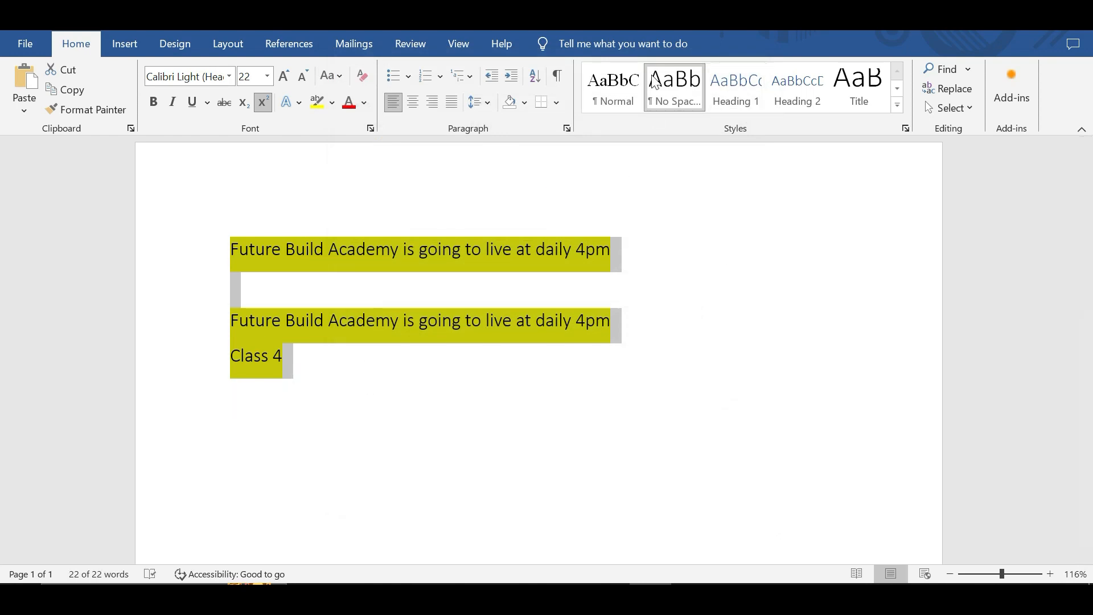
left_click(621, 80)
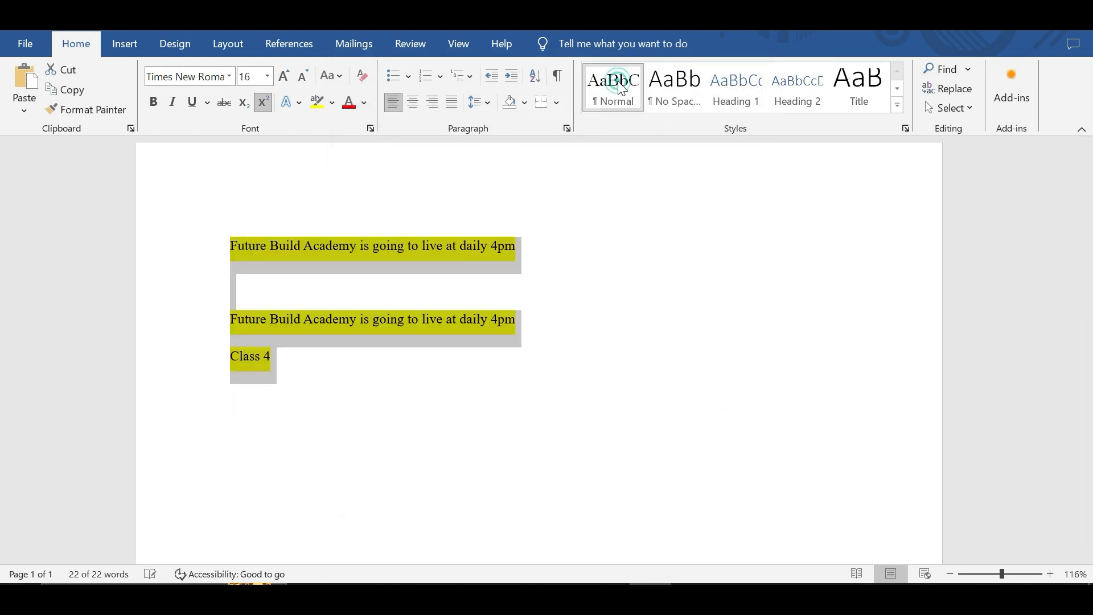
Step: Modify the No Spacing style to Times New Roman, size 12
right_click(660, 91)
left_click(699, 121)
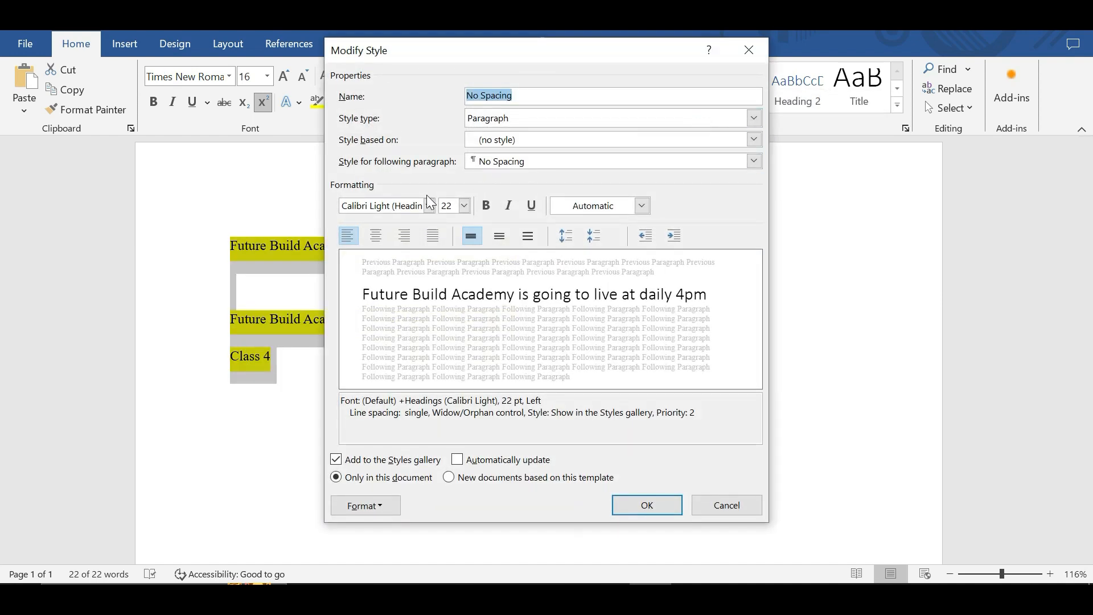
left_click(430, 206)
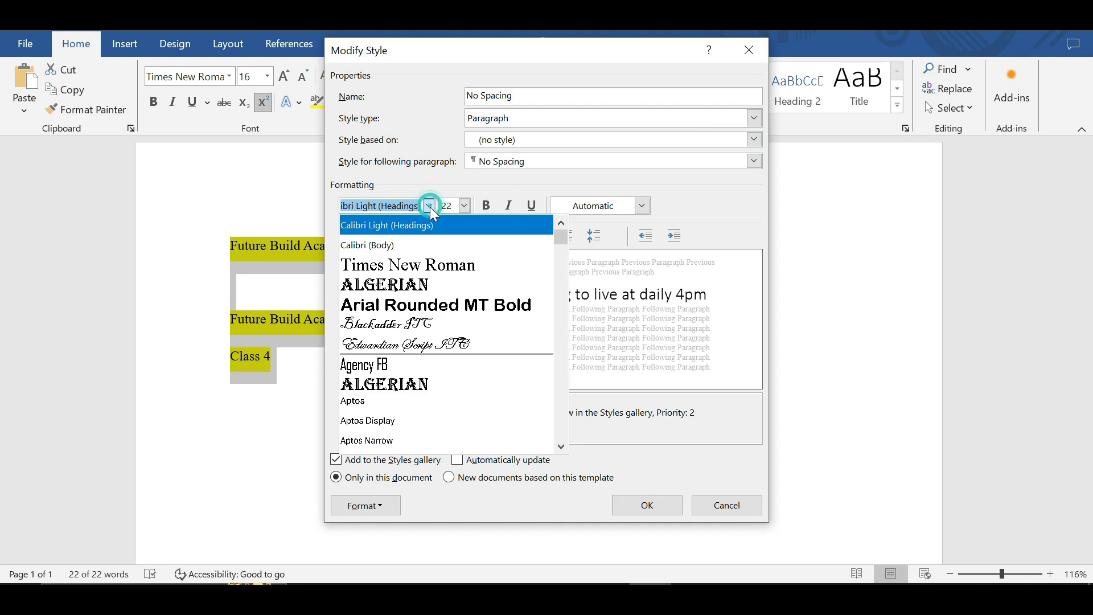
left_click(436, 265)
left_click(465, 205)
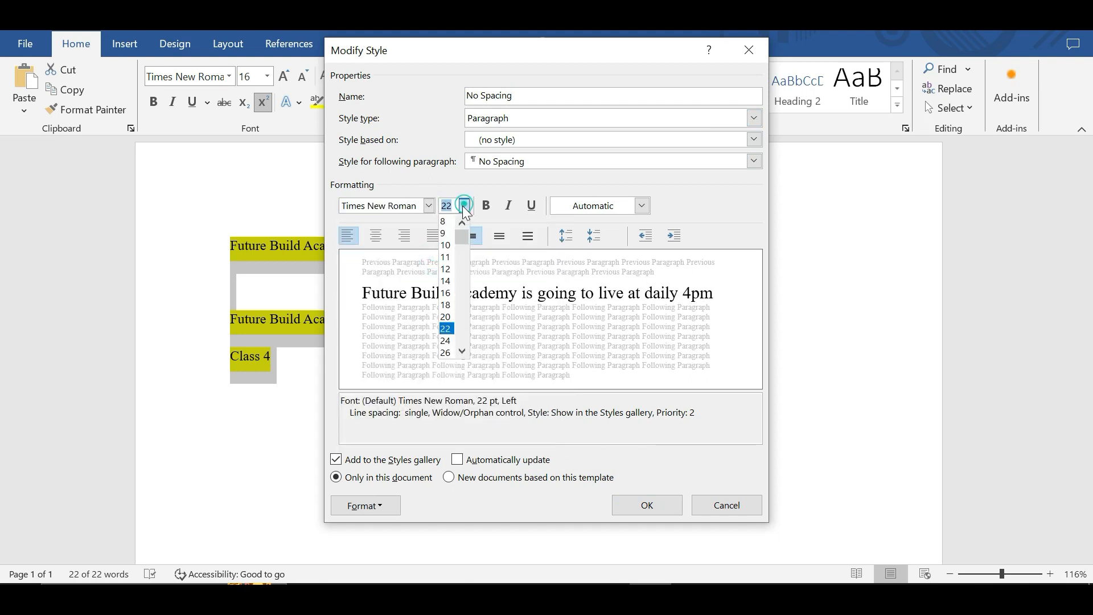
left_click(447, 269)
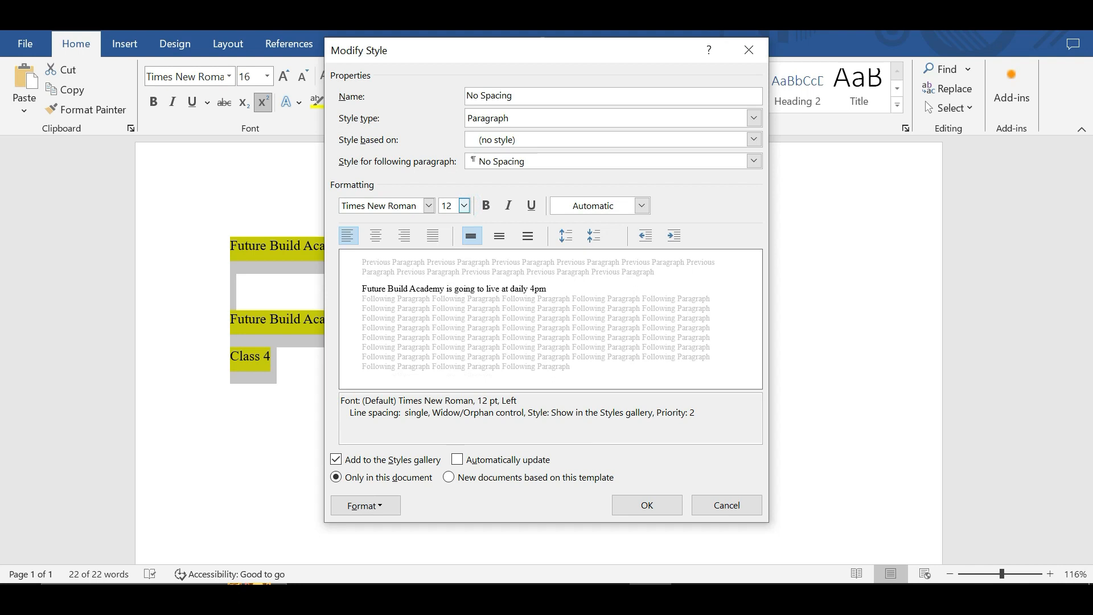
left_click(654, 504)
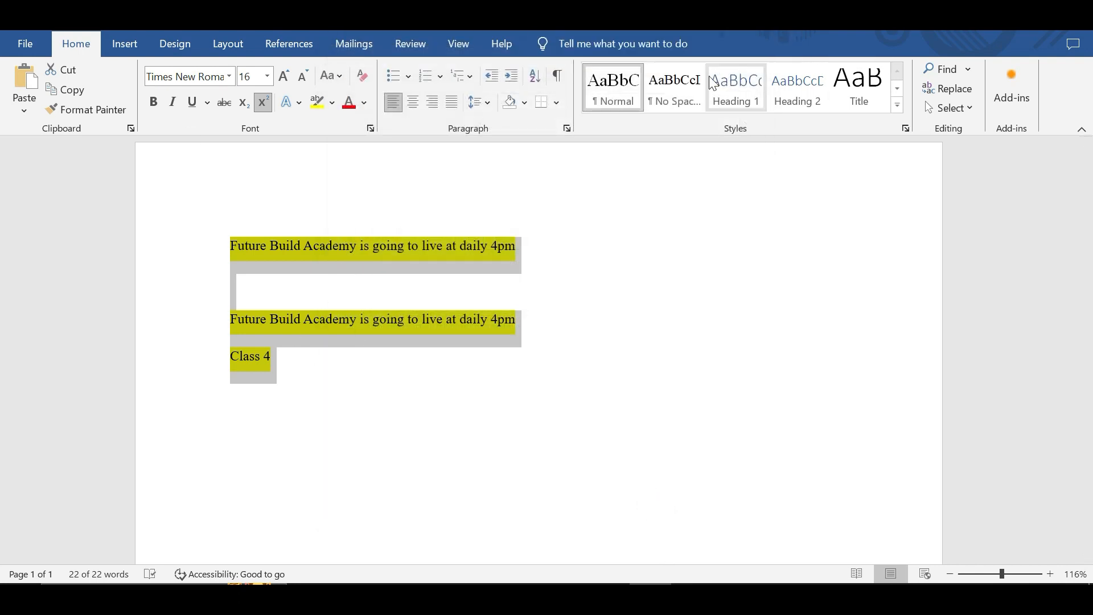
Step: Switch all the text between the No Spacing and Normal styles, ending with No Spacing
left_click(679, 90)
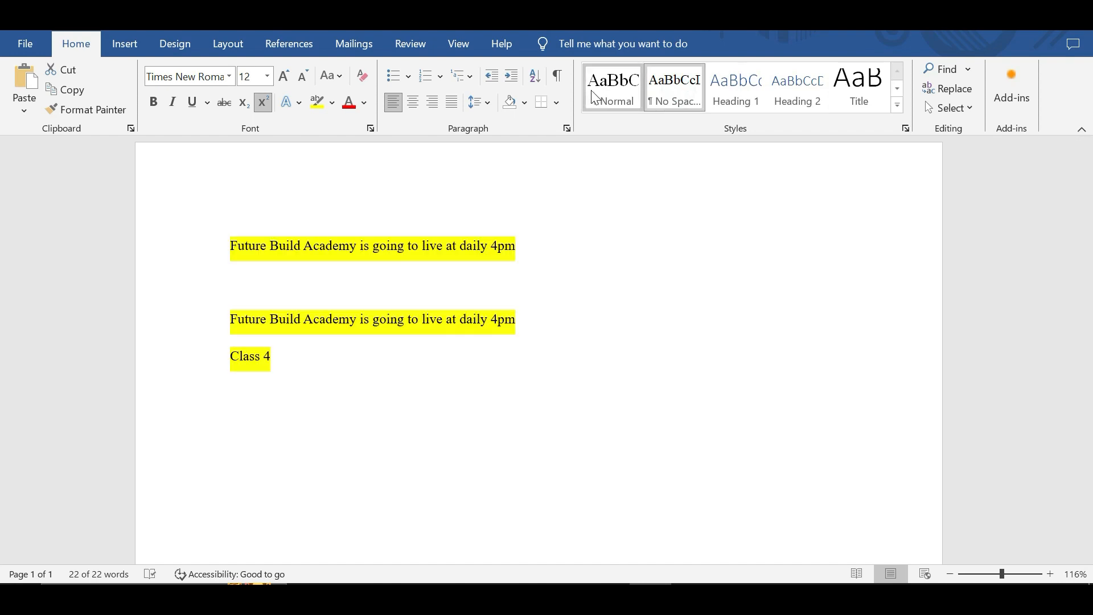
left_click(613, 87)
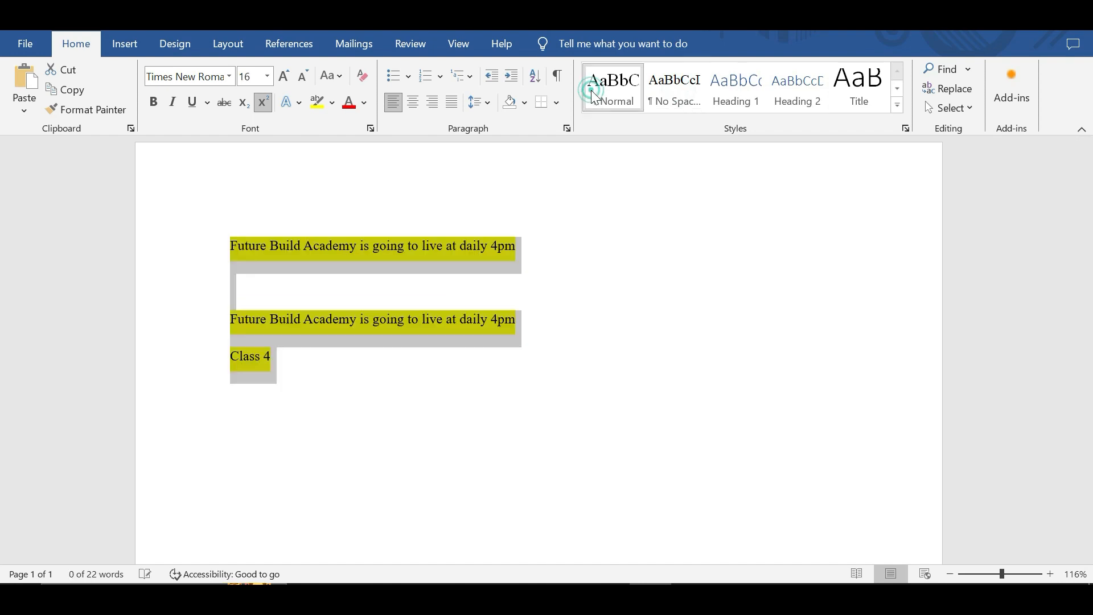
left_click(686, 77)
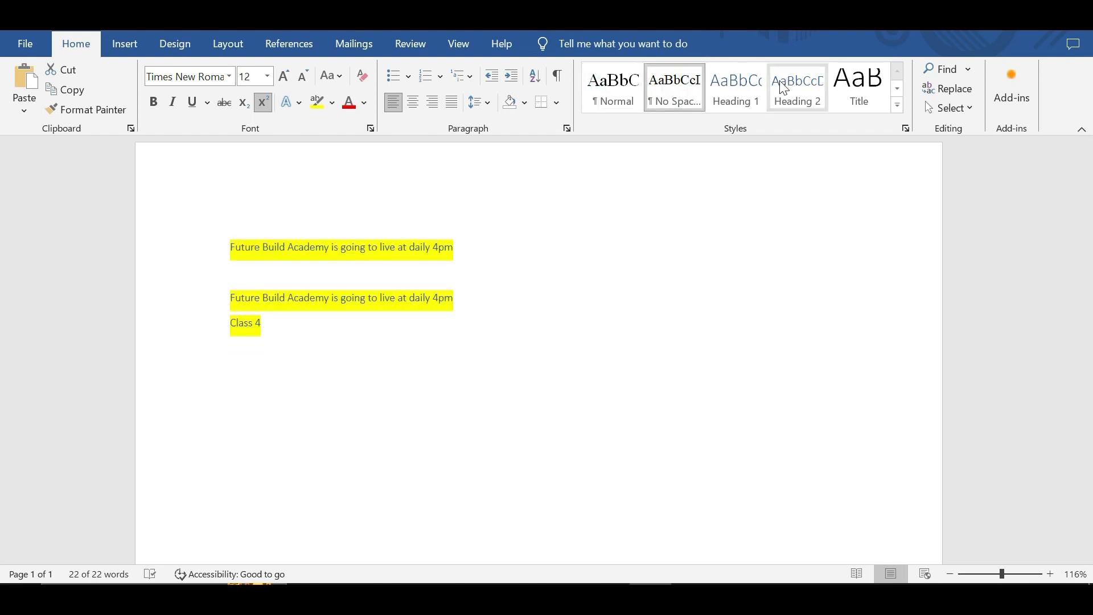
Step: Examine the current formatting settings of the Heading 1 and Title styles
right_click(736, 71)
left_click(763, 109)
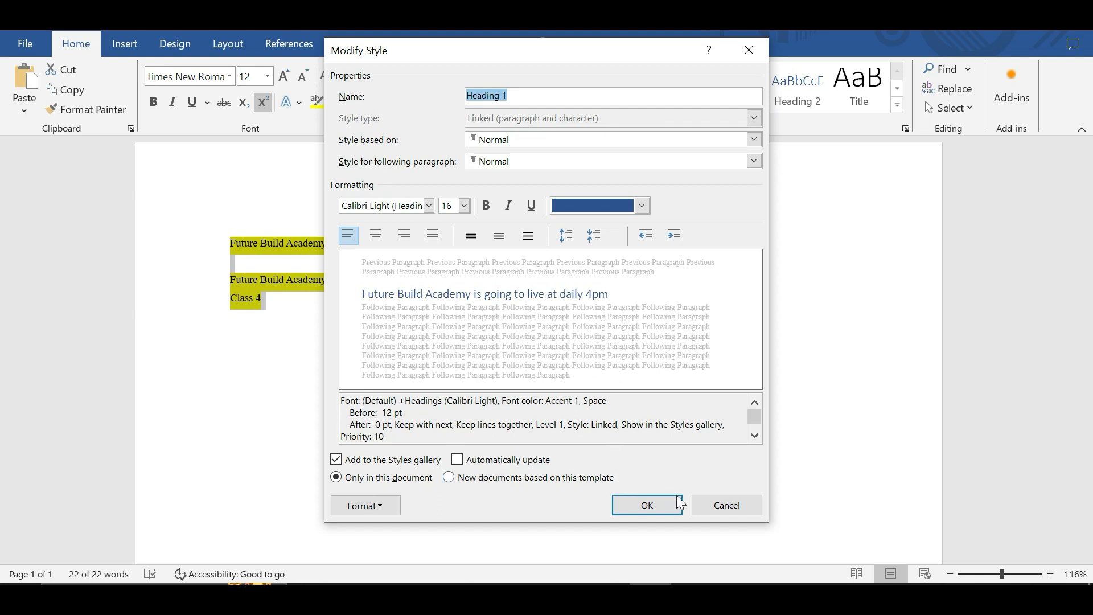
left_click(649, 505)
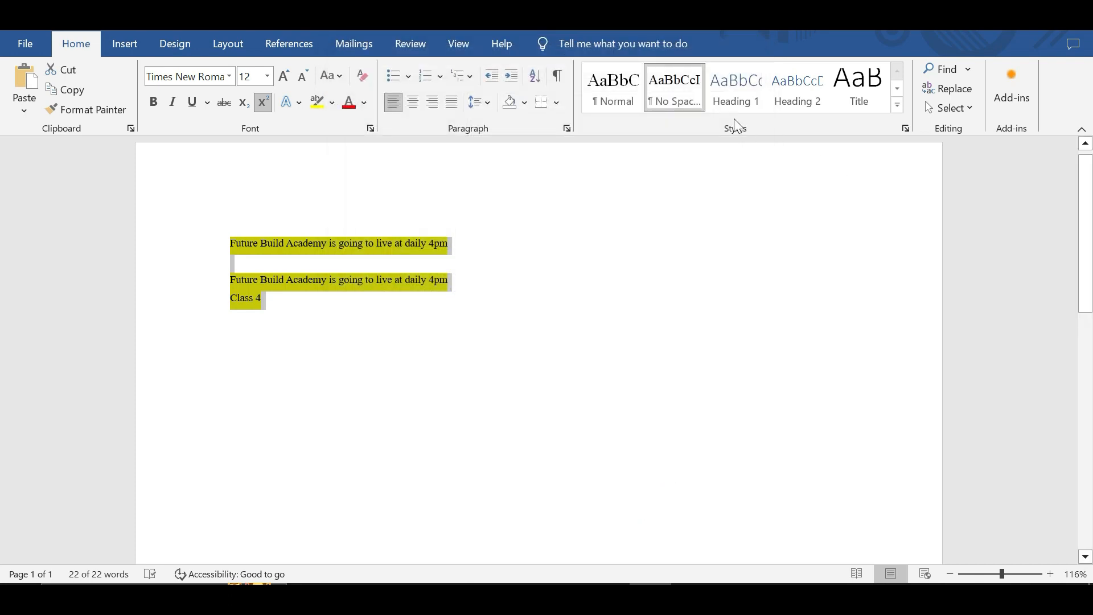
right_click(859, 101)
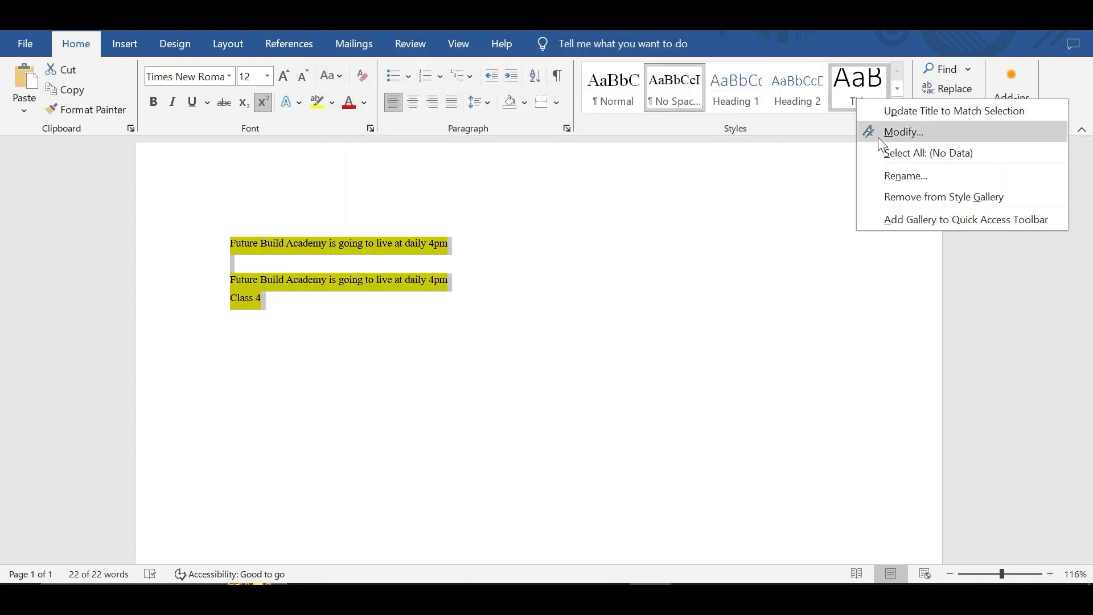
left_click(878, 137)
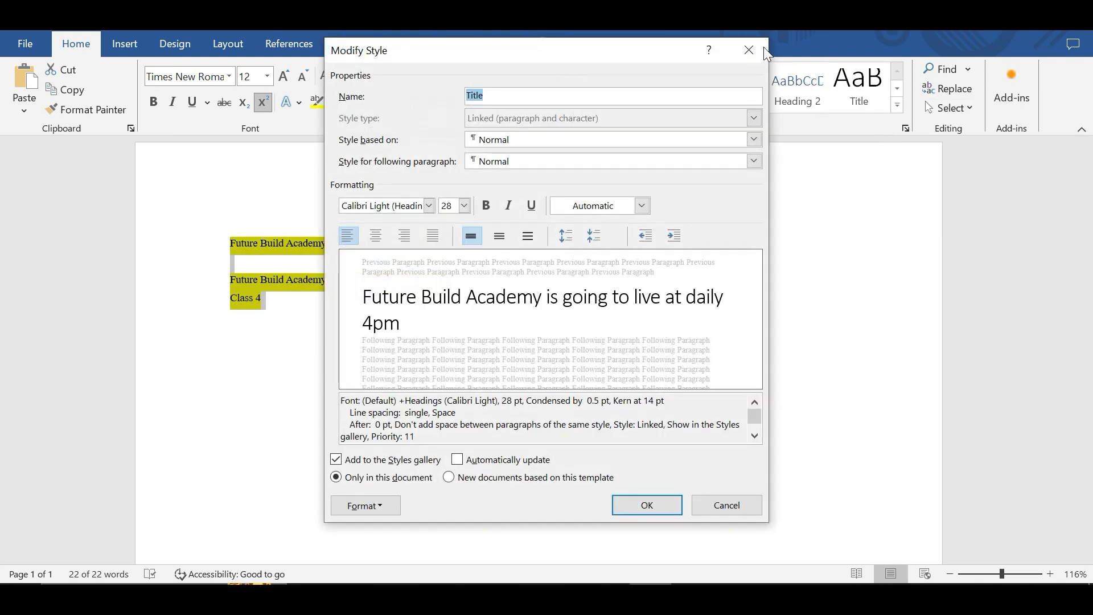
left_click(754, 49)
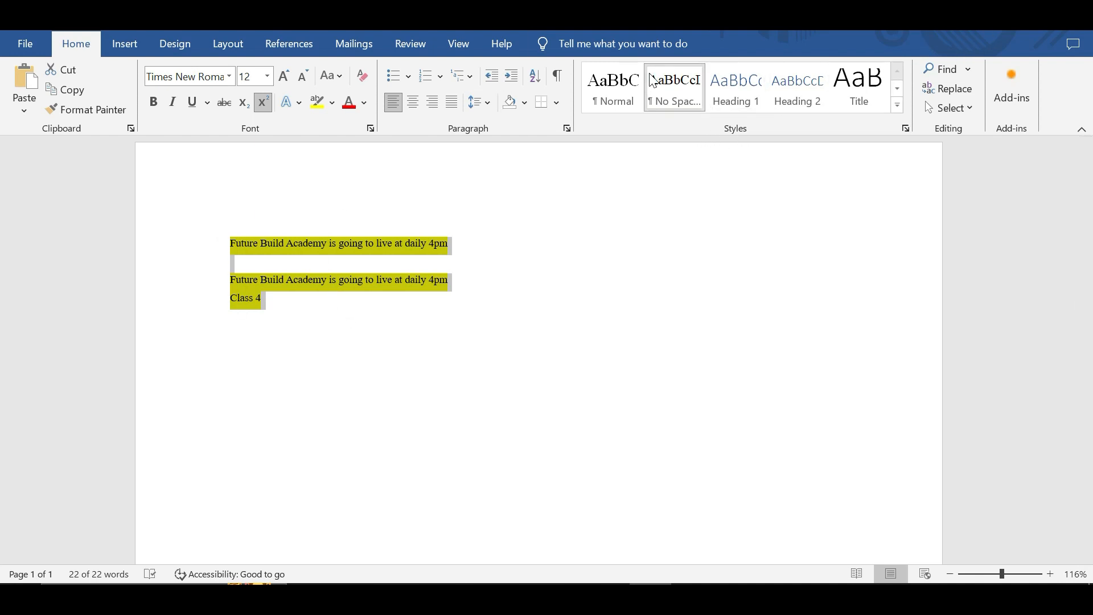
Step: Apply the Normal style to all the text and select only the first line
left_click(633, 104)
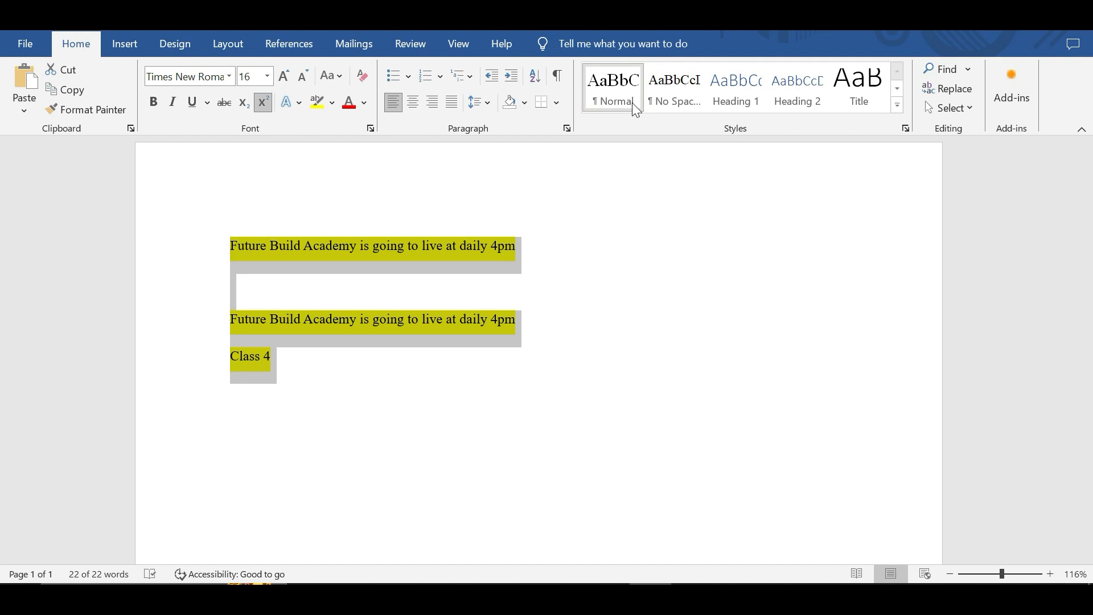
left_click(505, 246)
triple_click(519, 248)
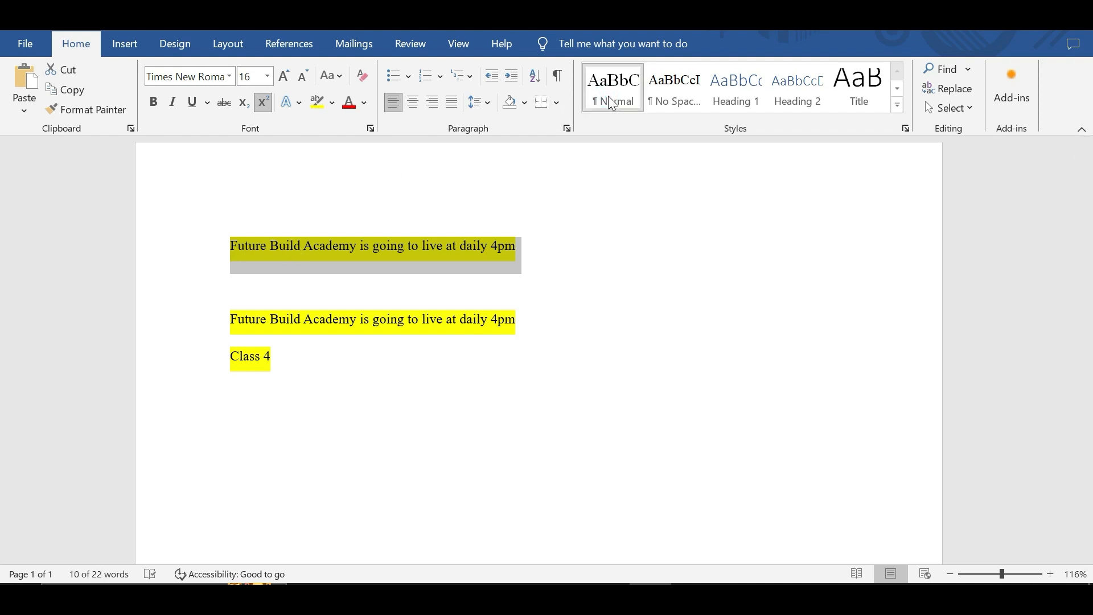
Step: Try the No Spacing and Heading 1 styles on the first line, ending with the Normal style
left_click(683, 104)
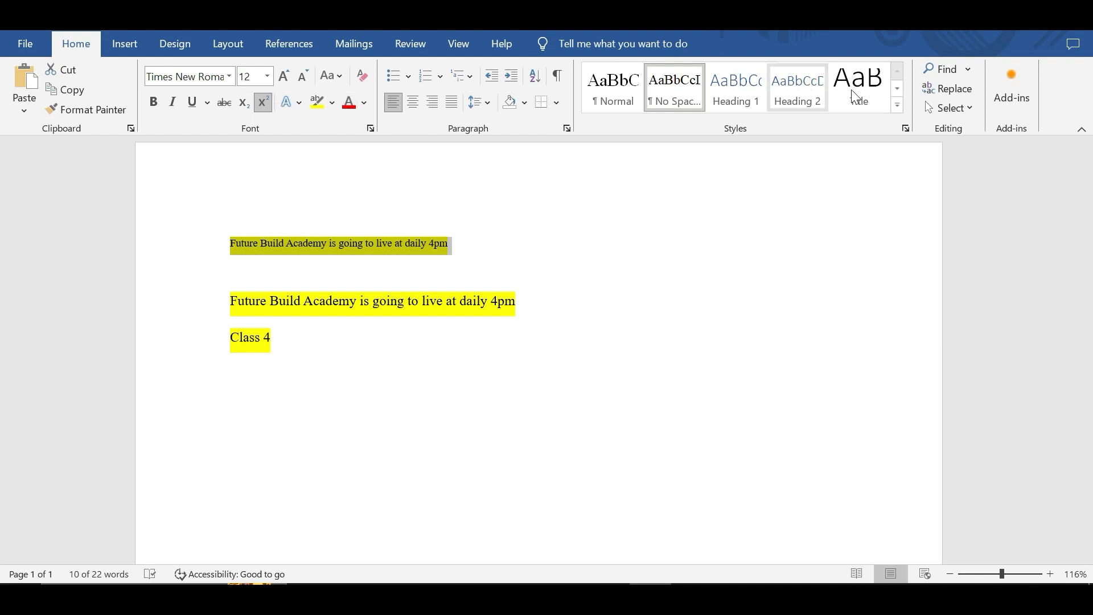
left_click(735, 86)
left_click(605, 86)
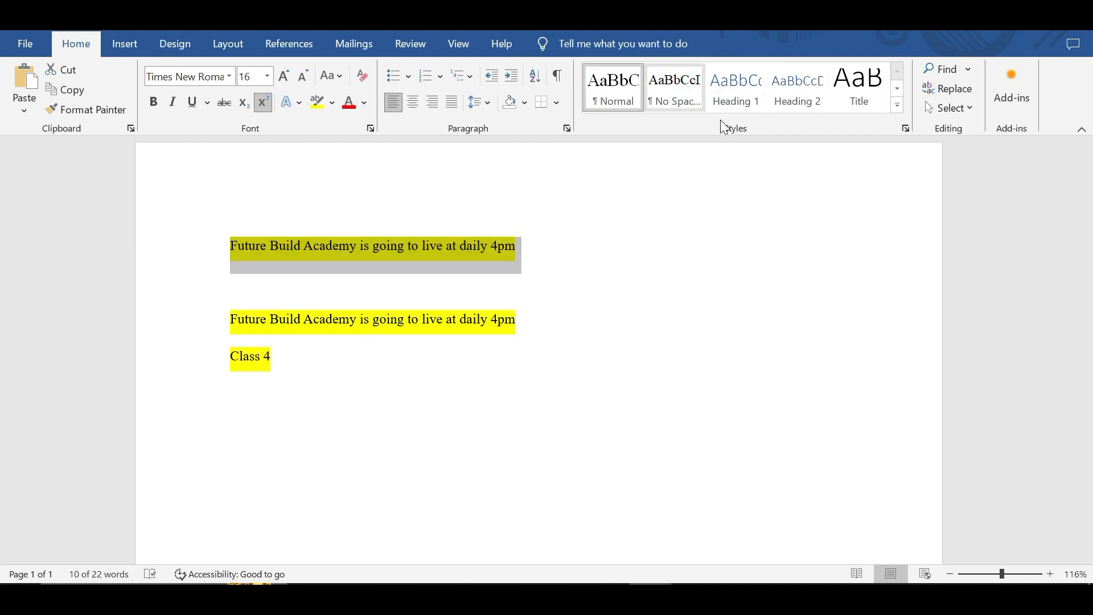
Step: Clear the existing search text and search the document for "4pm"
left_click(968, 70)
left_click(958, 92)
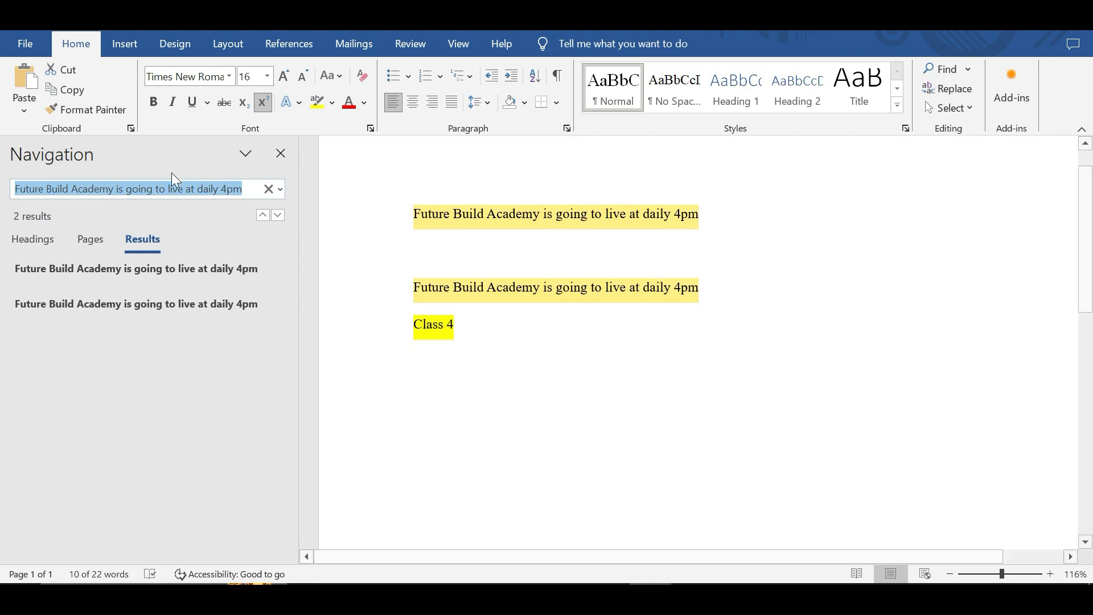
left_click_drag(246, 190, 270, 192)
left_click(269, 189)
left_click(77, 191)
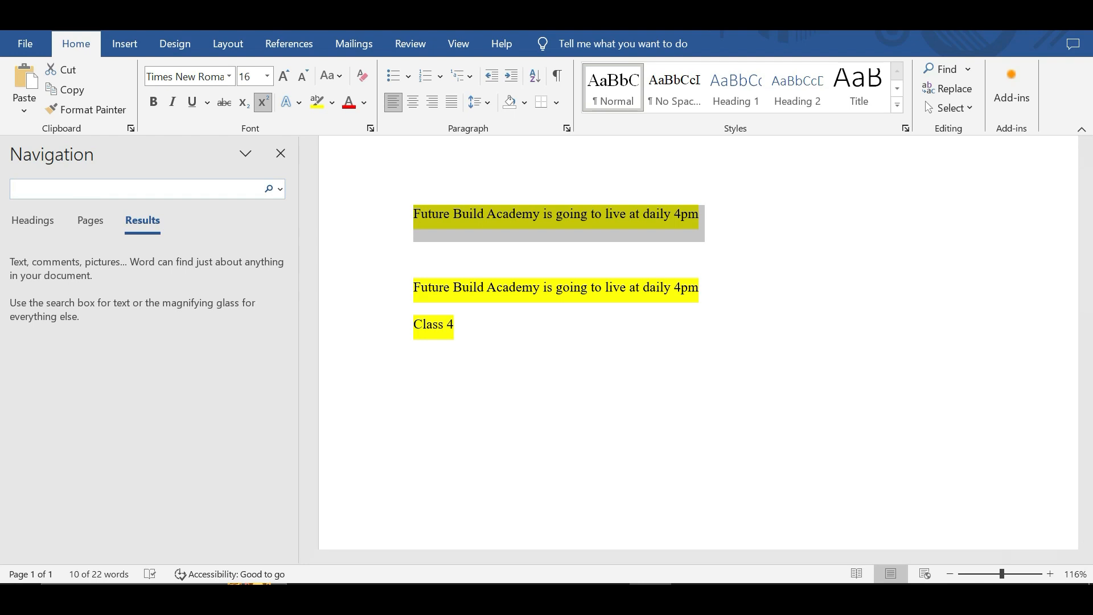
type("4pm")
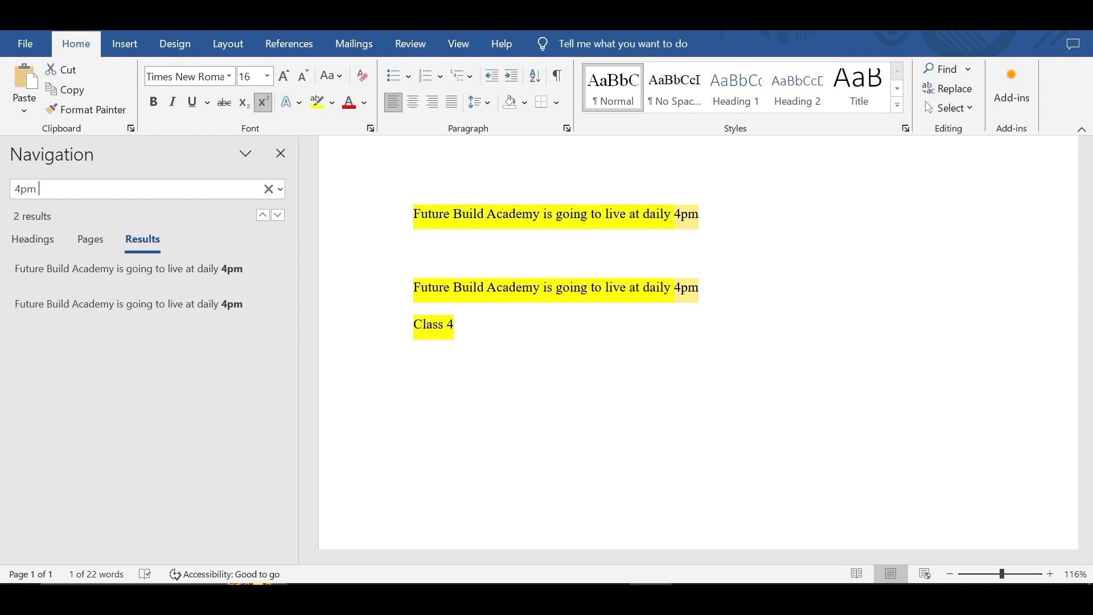
Step: Replace the search text with "Aca" to look for that word's beginning in the document
type("acade")
key("BackSpace")
key("BackSpace")
key("BackSpace")
key("BackSpace")
key("BackSpace")
key("BackSpace")
key("BackSpace")
key("BackSpace")
key("BackSpace")
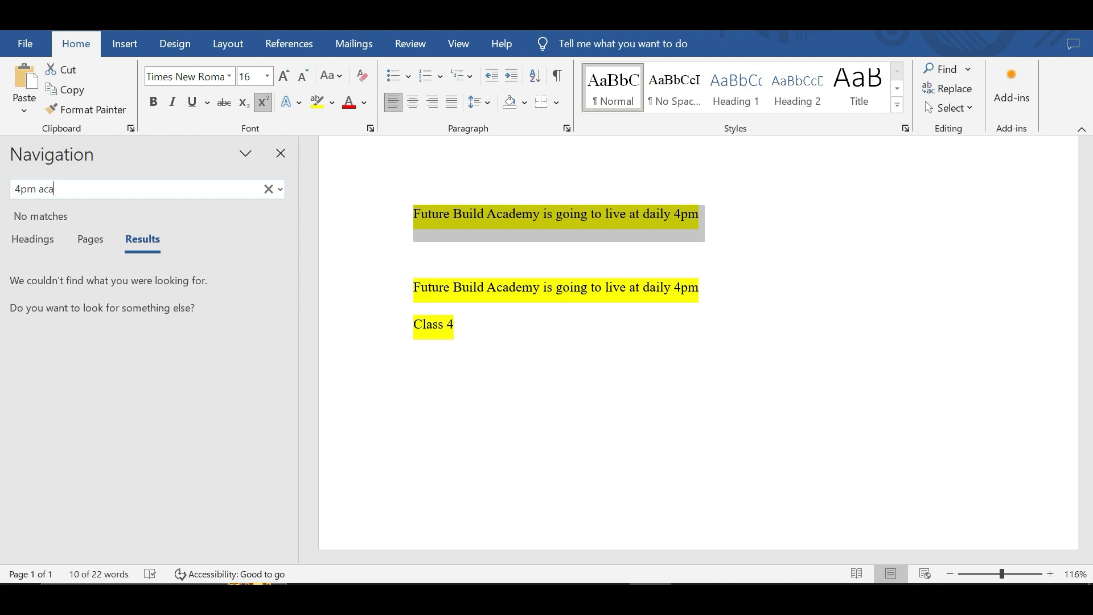
type("A")
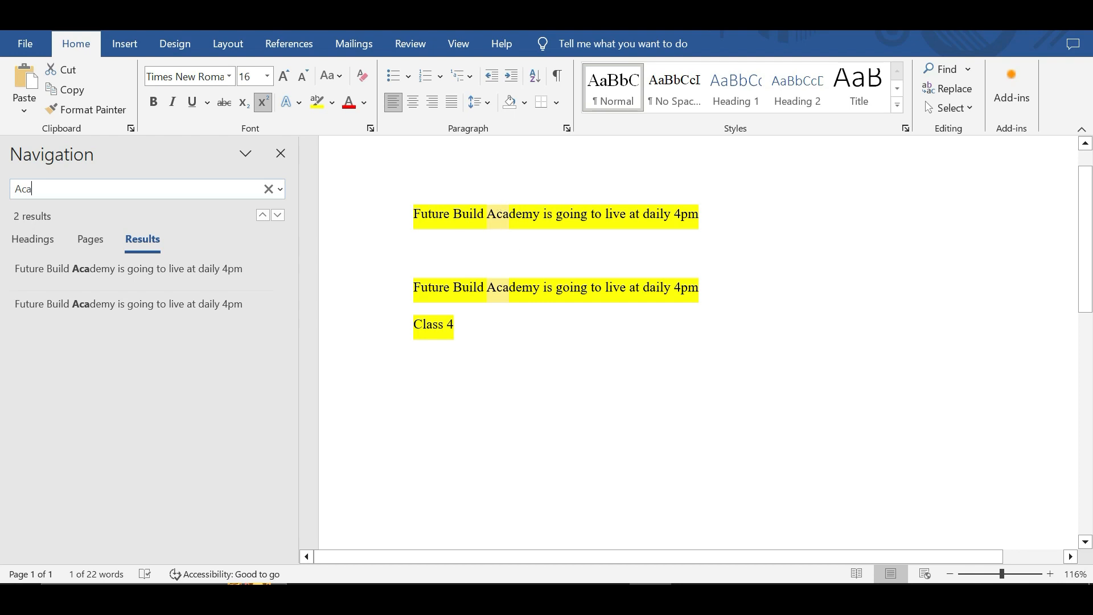
Step: Copy all the text and paste it four times below the existing "Class 4" line
left_click(498, 284)
left_click_drag(459, 332, 408, 214)
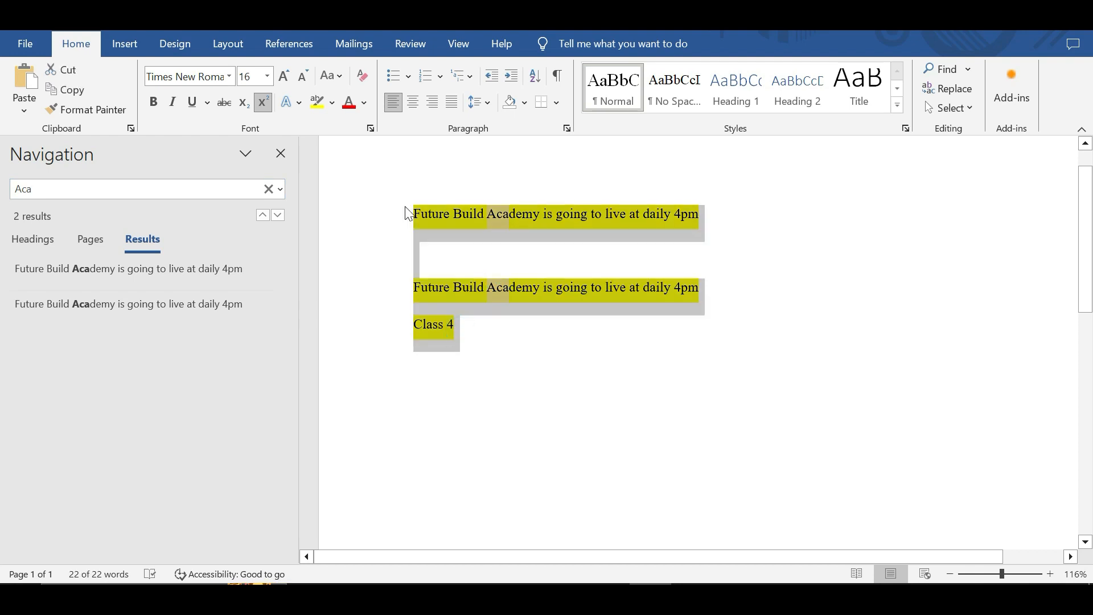
left_click(516, 353)
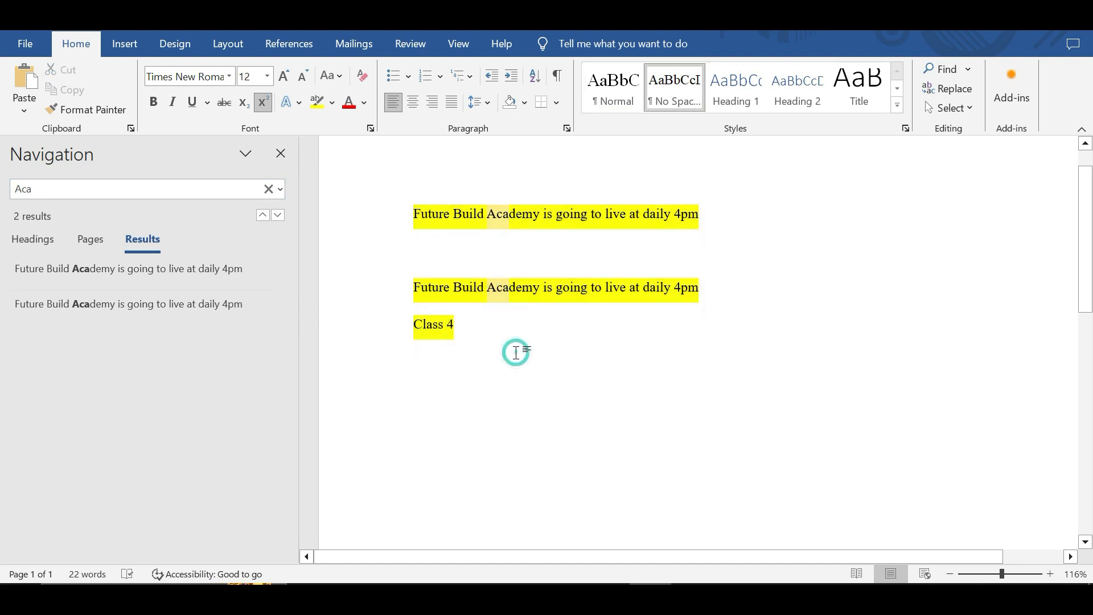
key("ctrl+v")
key("ctrl+v")
key("ctrl+v")
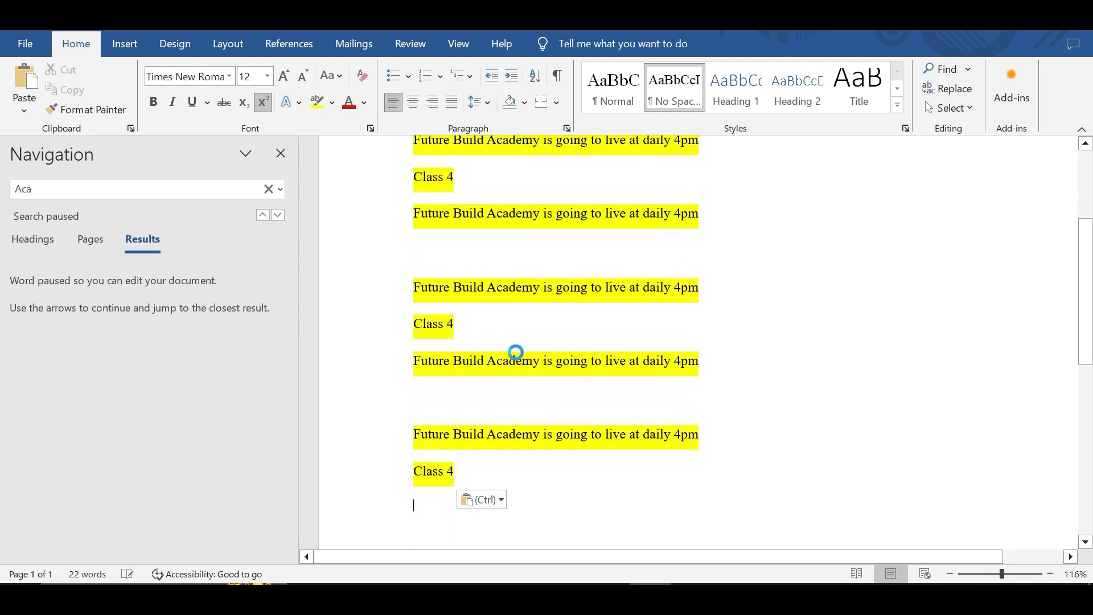
key("ctrl+v")
Step: Delete the empty lines between the repeated sentences throughout the document and close the Navigation pane
left_click(425, 403)
key("BackSpace")
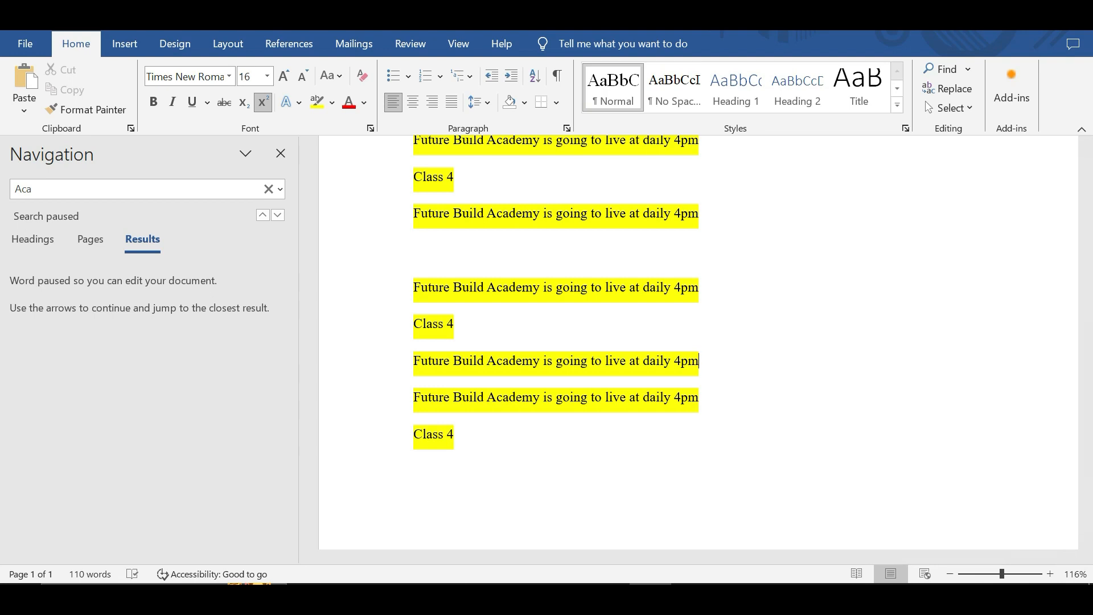
key("BackSpace")
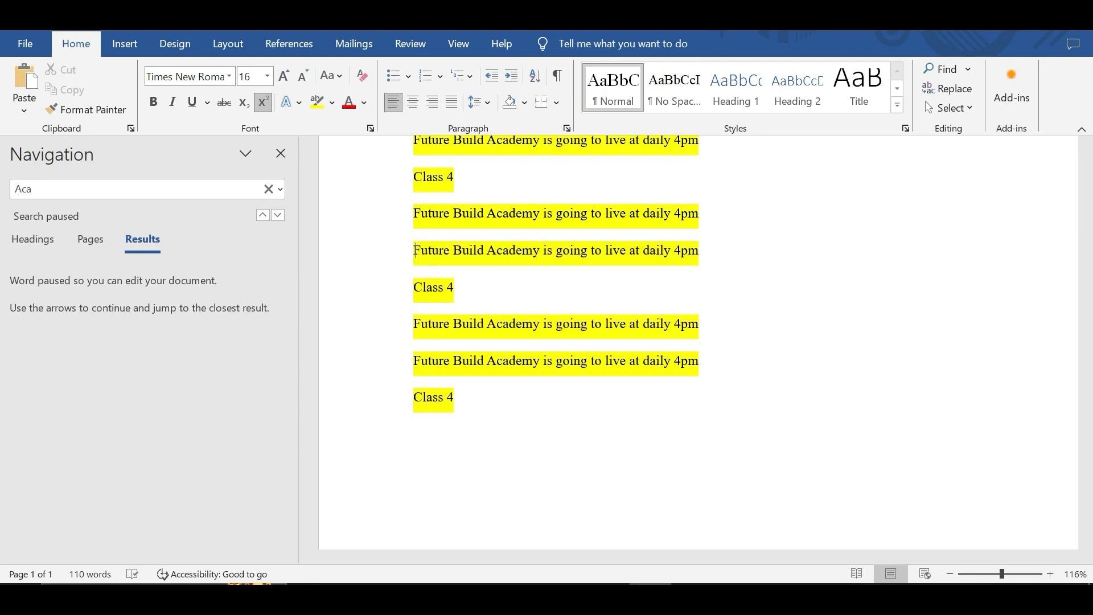
key("Up")
key("Up")
key("Up")
key("Up")
key("Up")
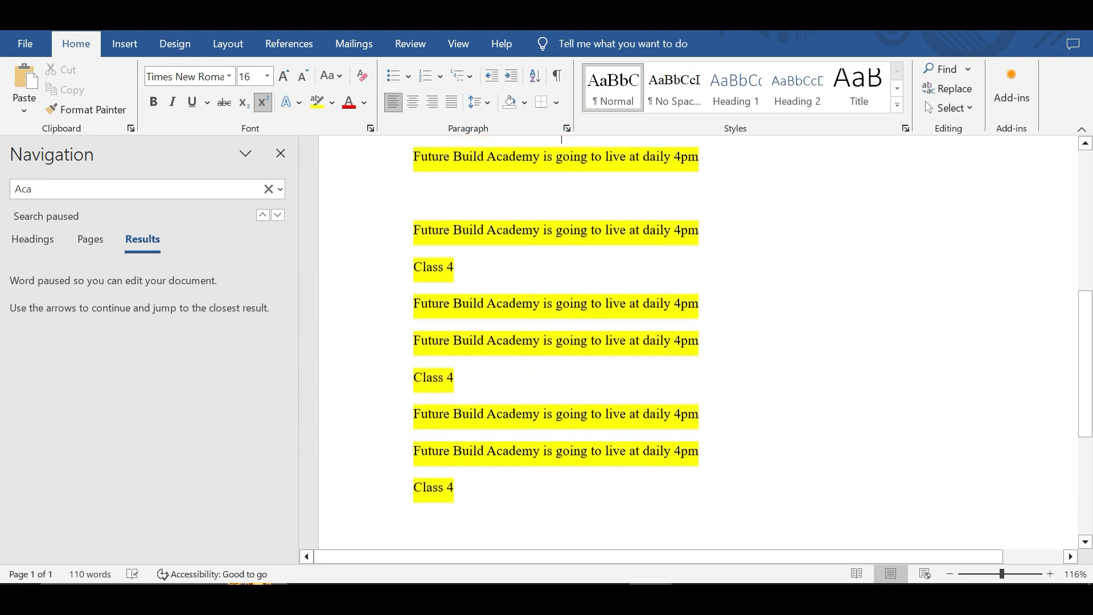
key("BackSpace")
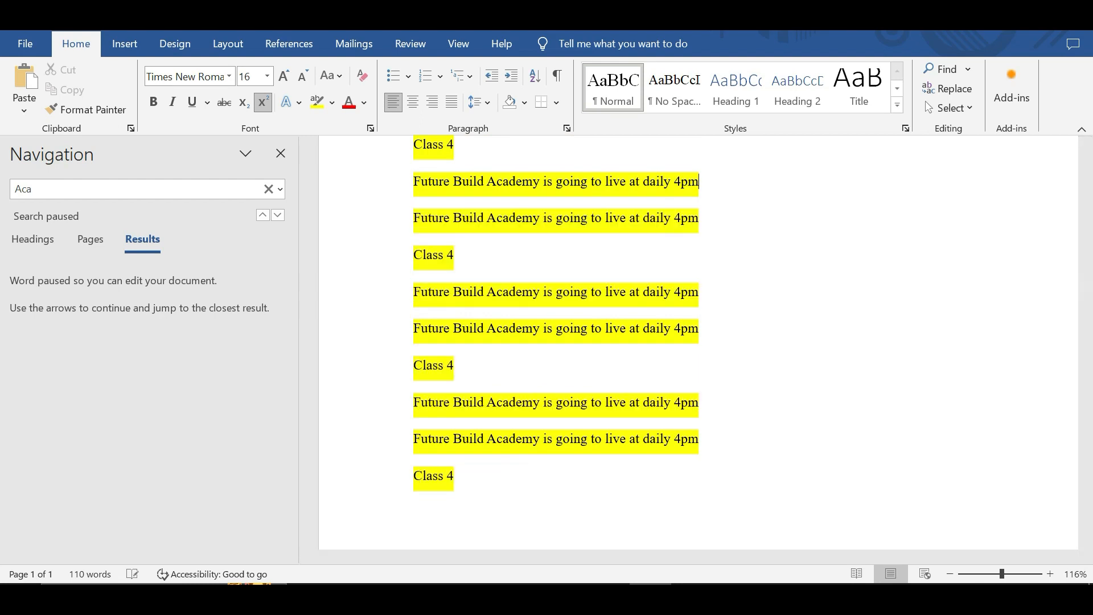
key("Up")
key("Up")
key("Up")
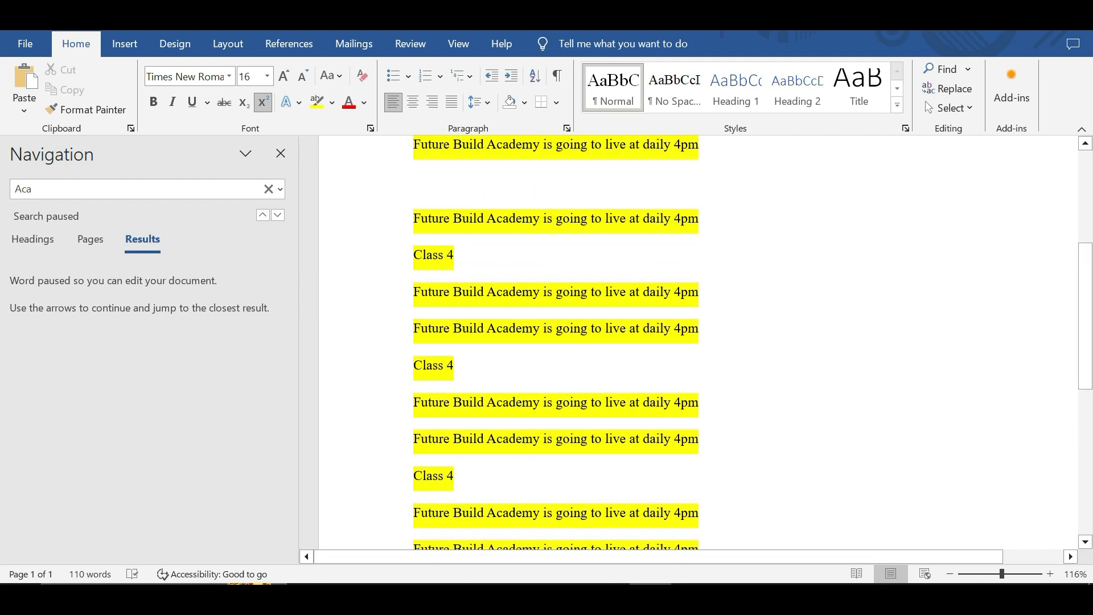
key("Delete")
key("Up")
key("Up")
key("Up")
key("Up")
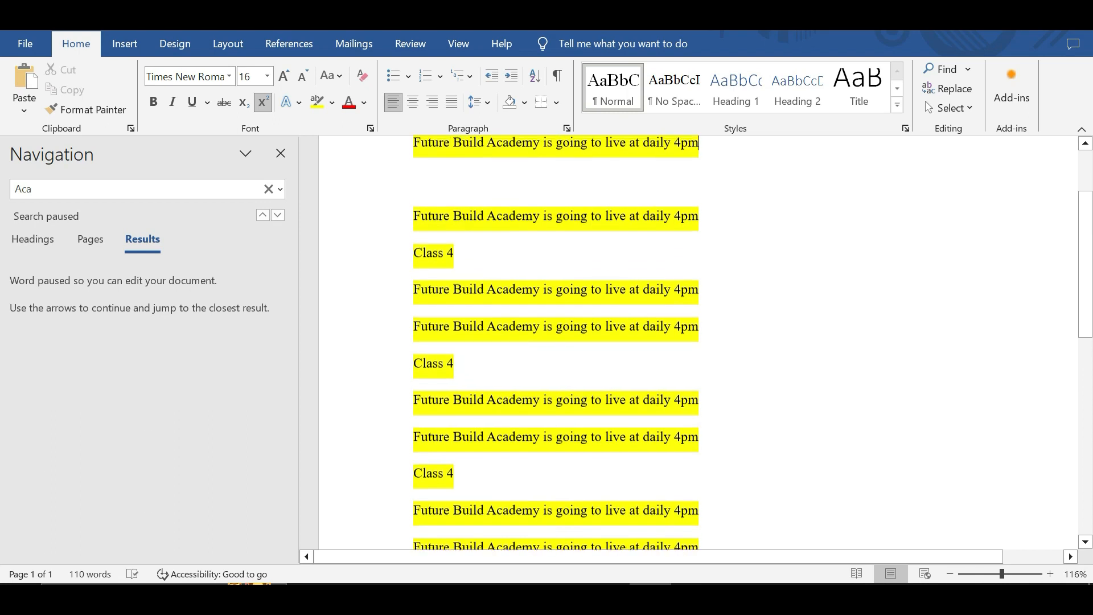
key("Delete")
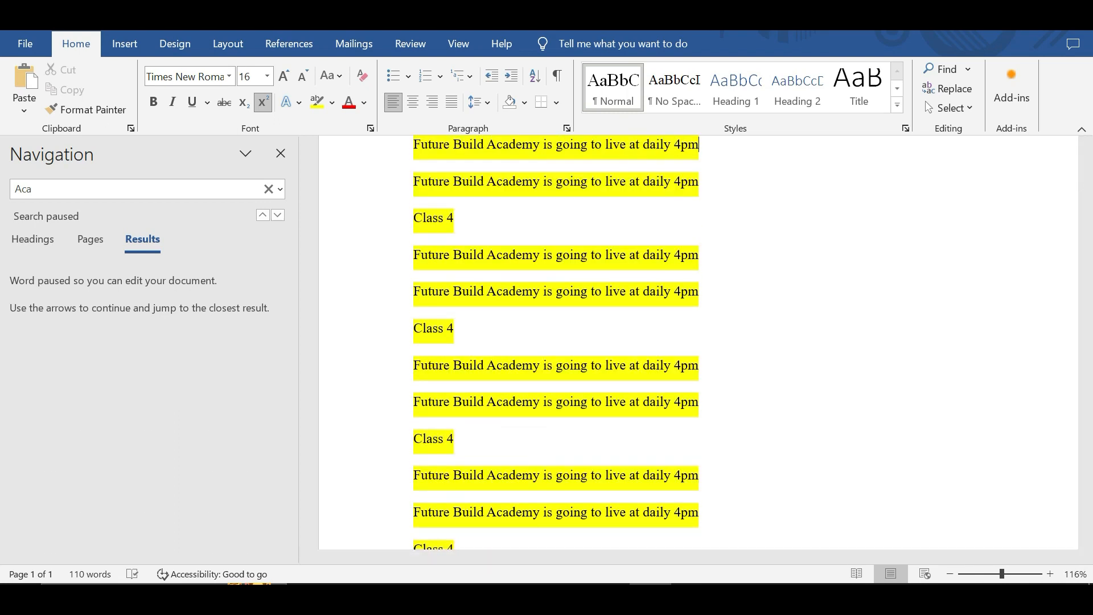
scroll(698, 343, "up", 3)
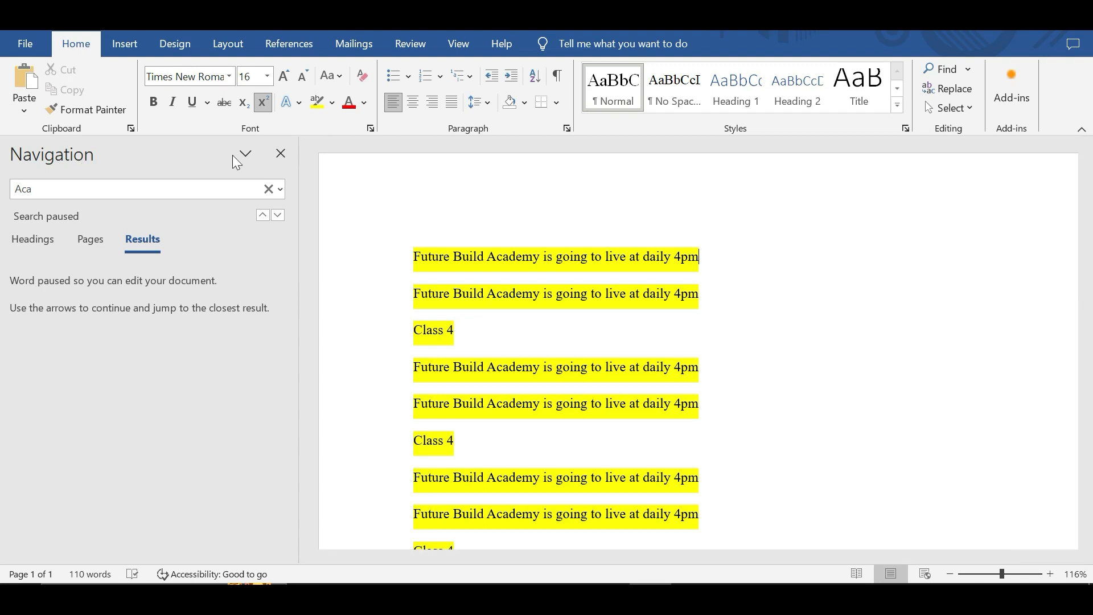
left_click(280, 153)
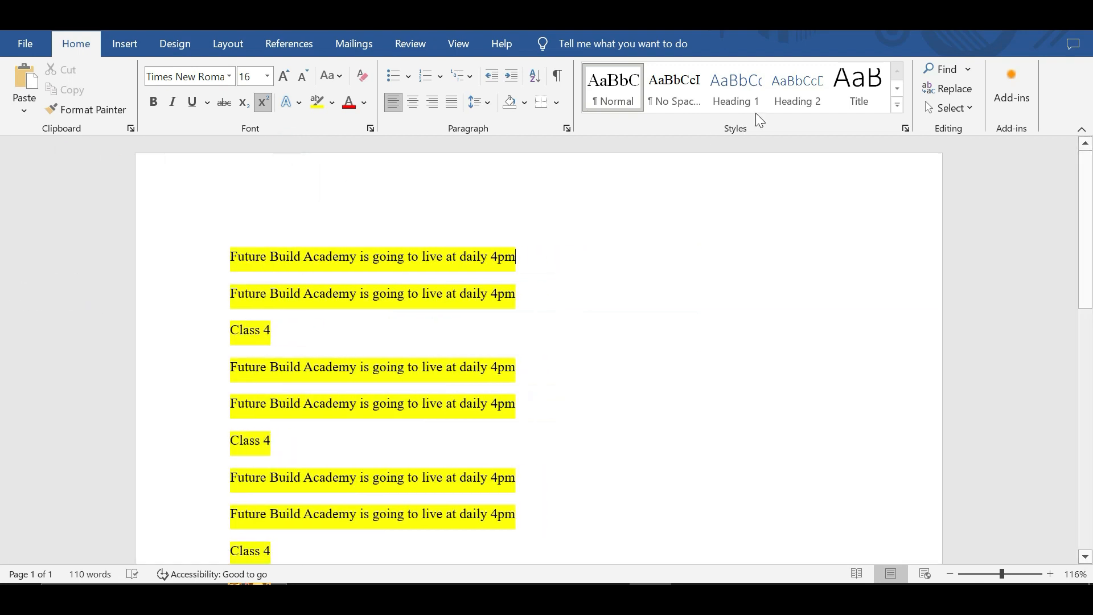
Step: Search the document for the word "Academy"
left_click(968, 69)
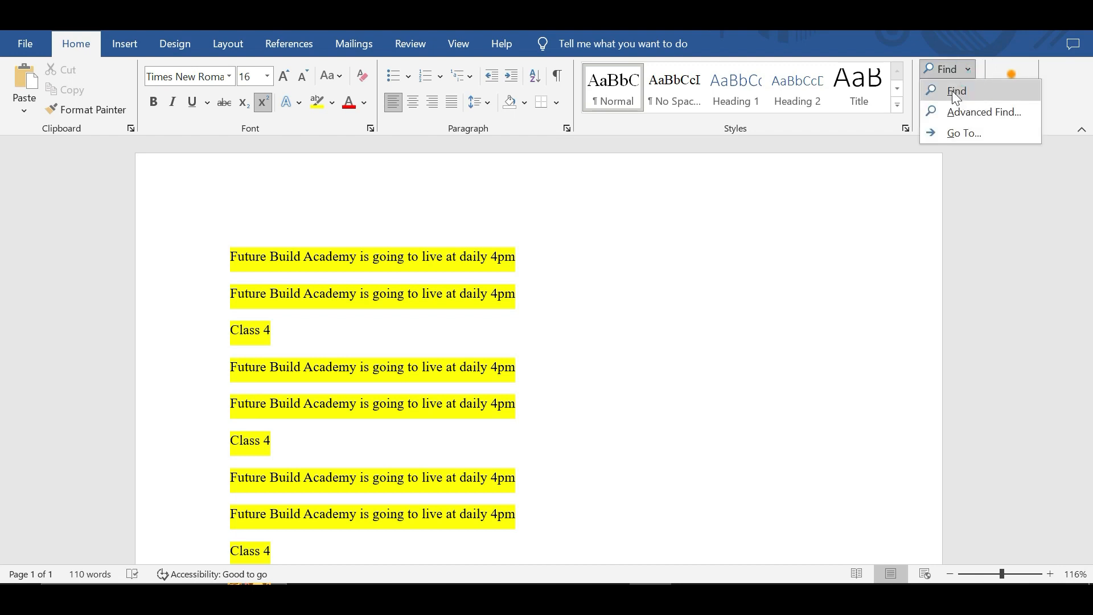
left_click(952, 91)
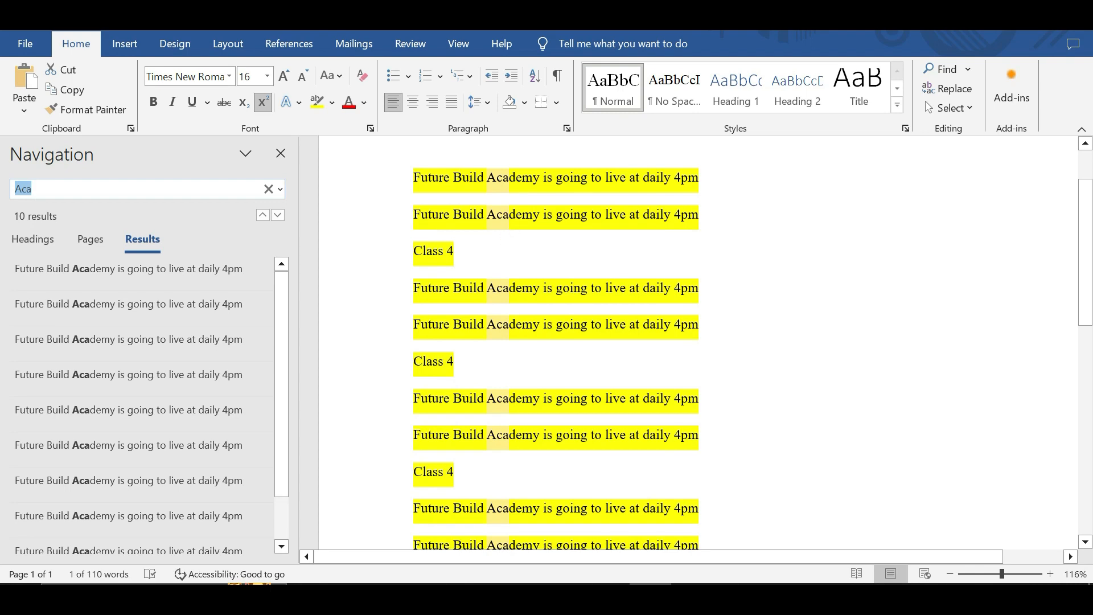
type("a")
key("BackSpace")
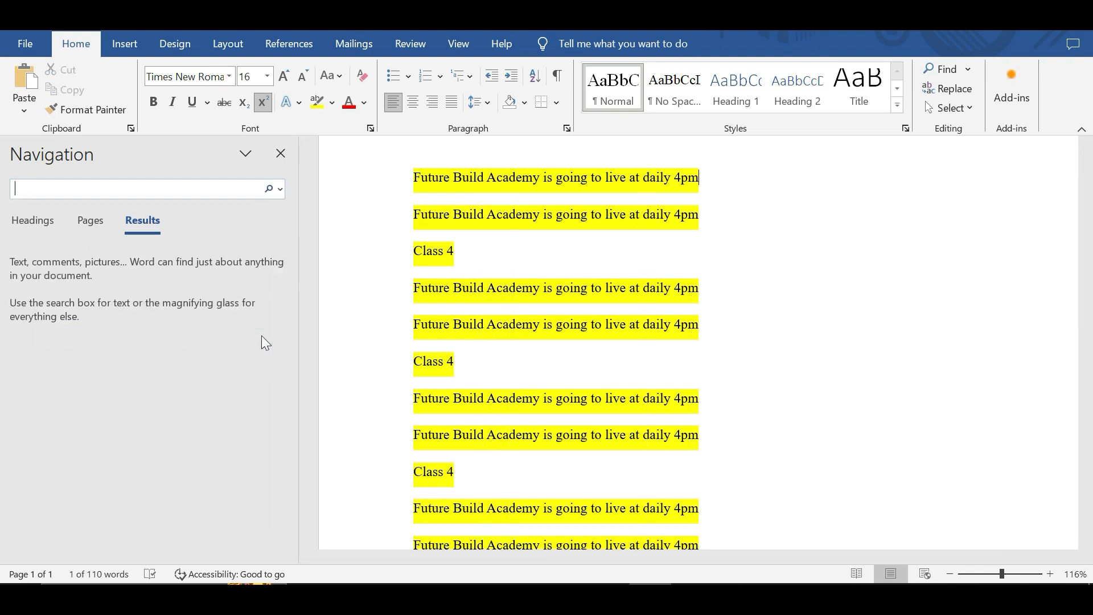
type("a")
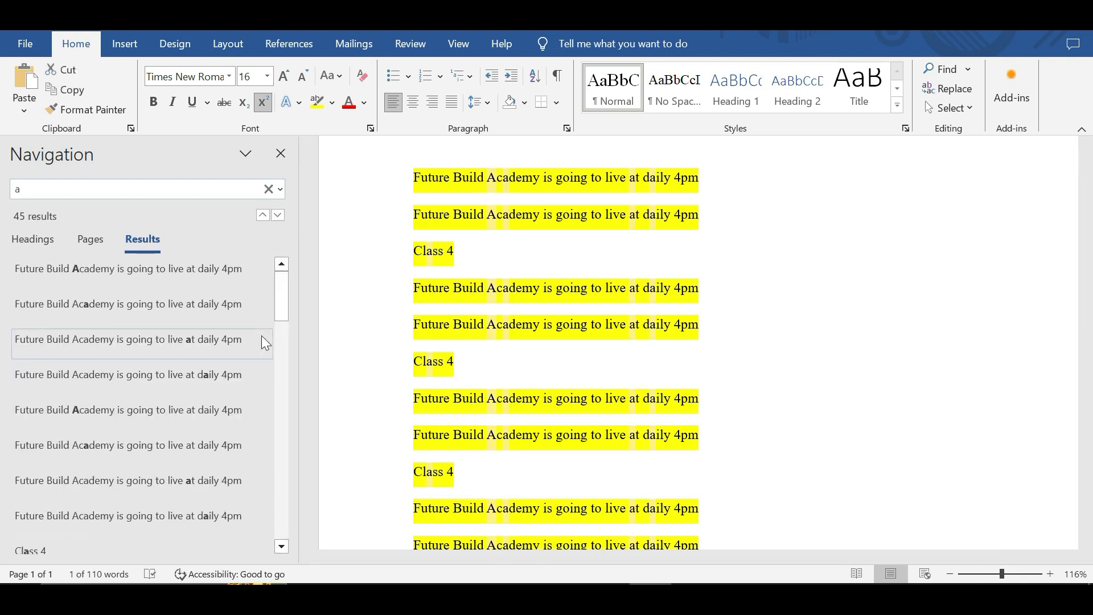
type("Academy")
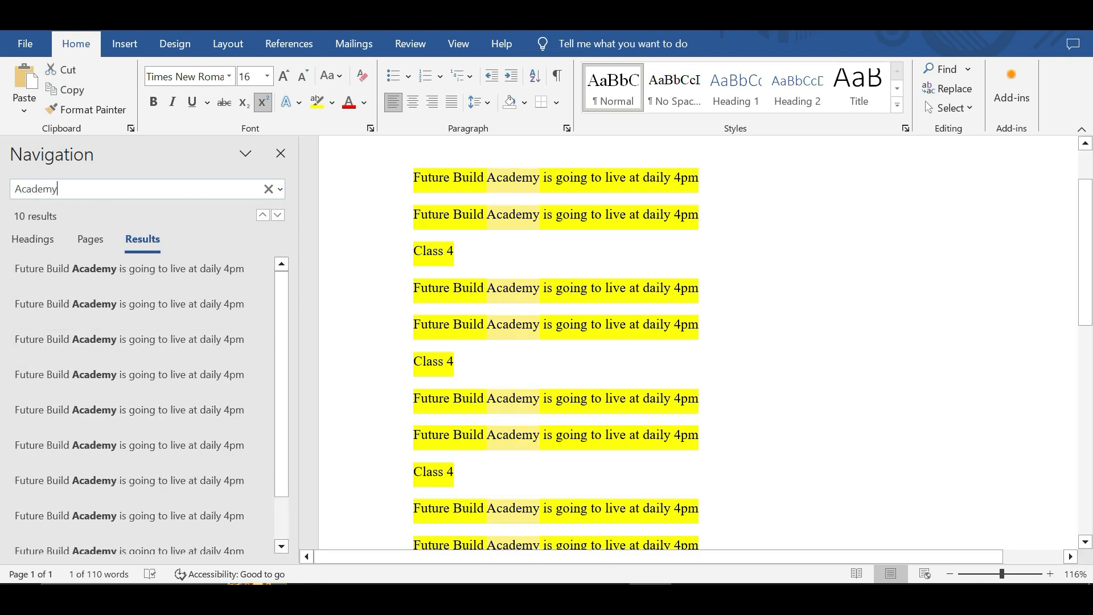
Step: Examine the matches for "Academy" one by one in the document, selecting several of them, and close the search
left_click_drag(542, 177, 470, 179)
left_click_drag(549, 209, 494, 211)
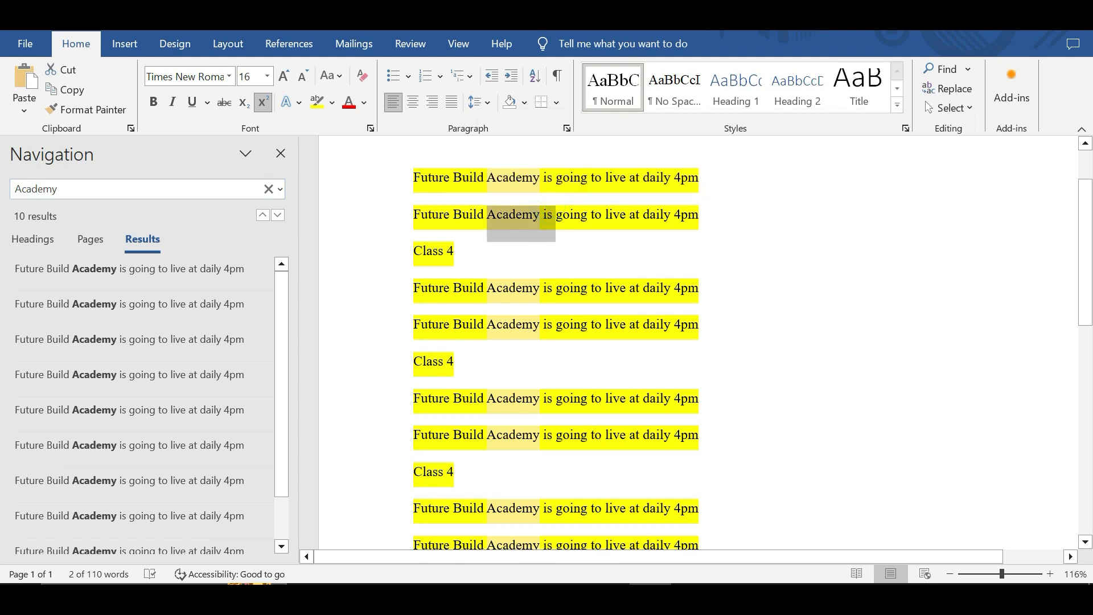
left_click_drag(550, 291, 493, 292)
left_click_drag(544, 335, 490, 334)
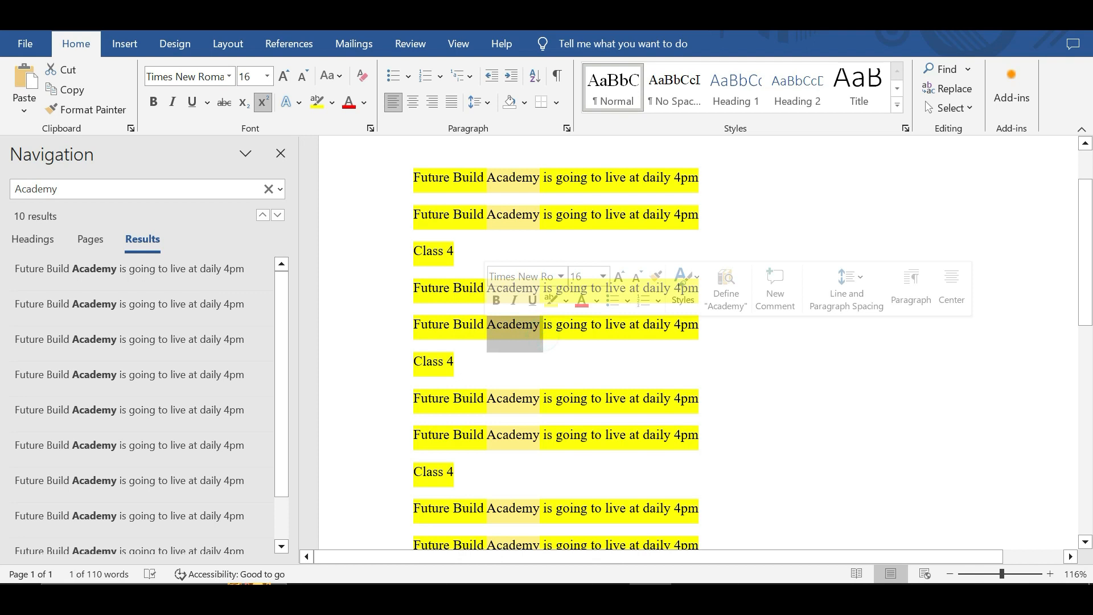
left_click_drag(491, 401, 545, 402)
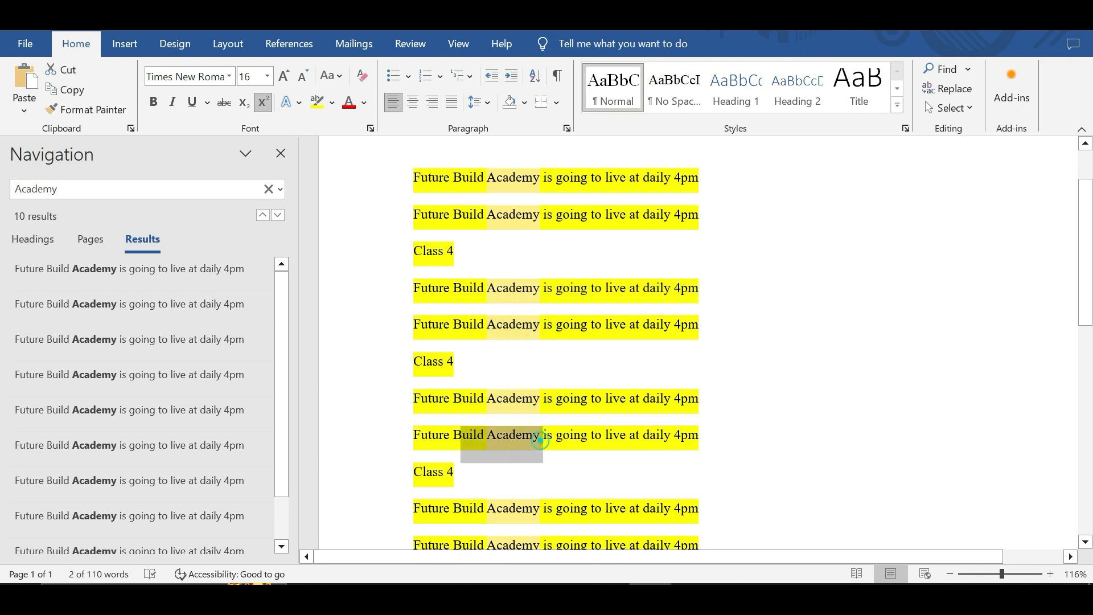
left_click(497, 512)
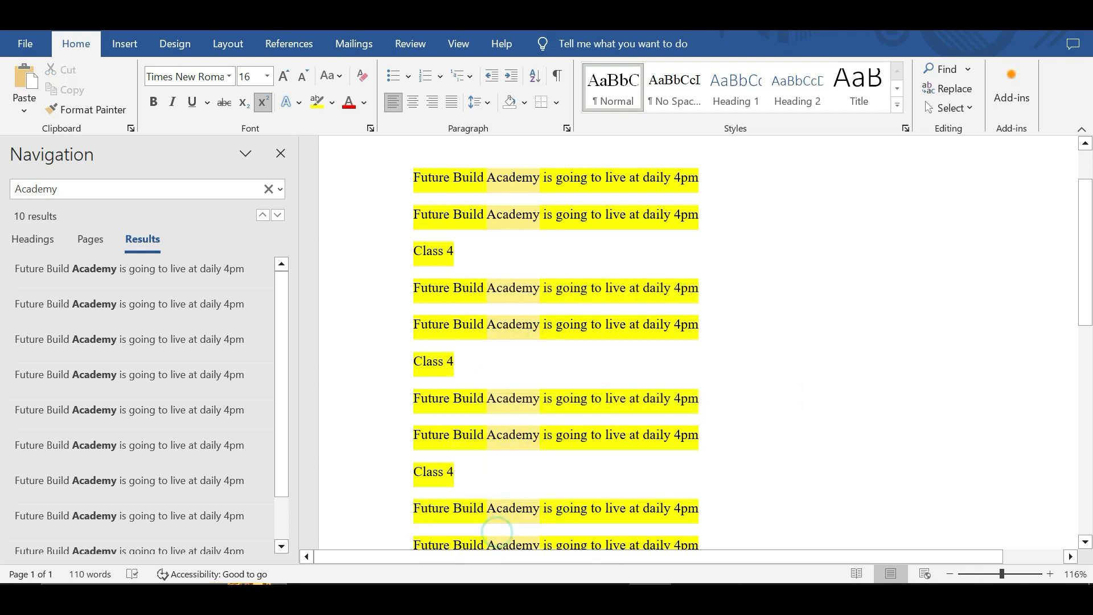
scroll(498, 538, "down", 5)
scroll(570, 342, "up", 8)
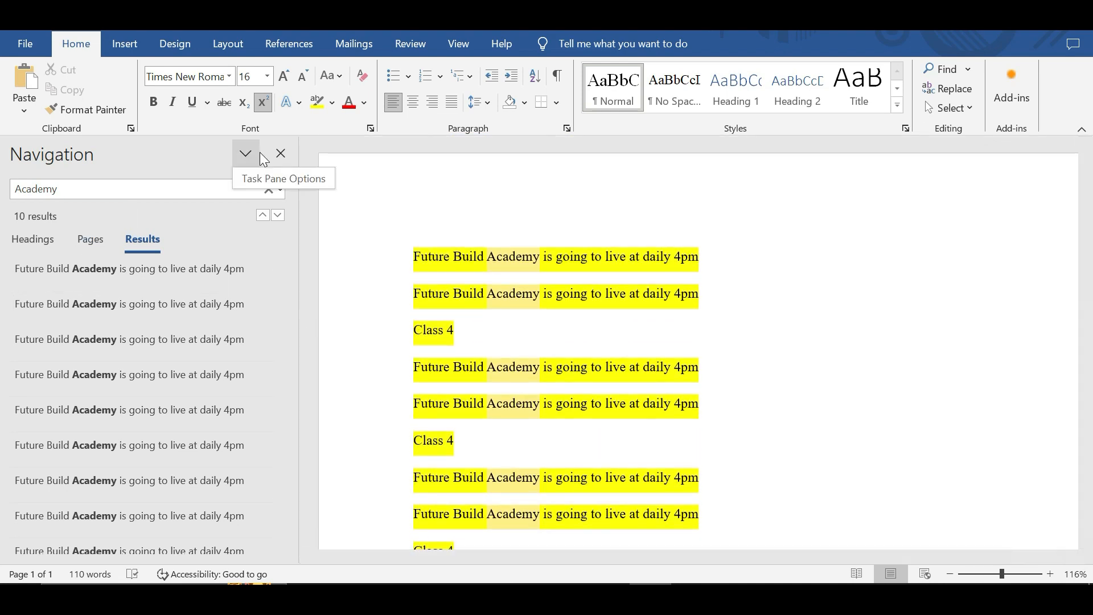
left_click(276, 151)
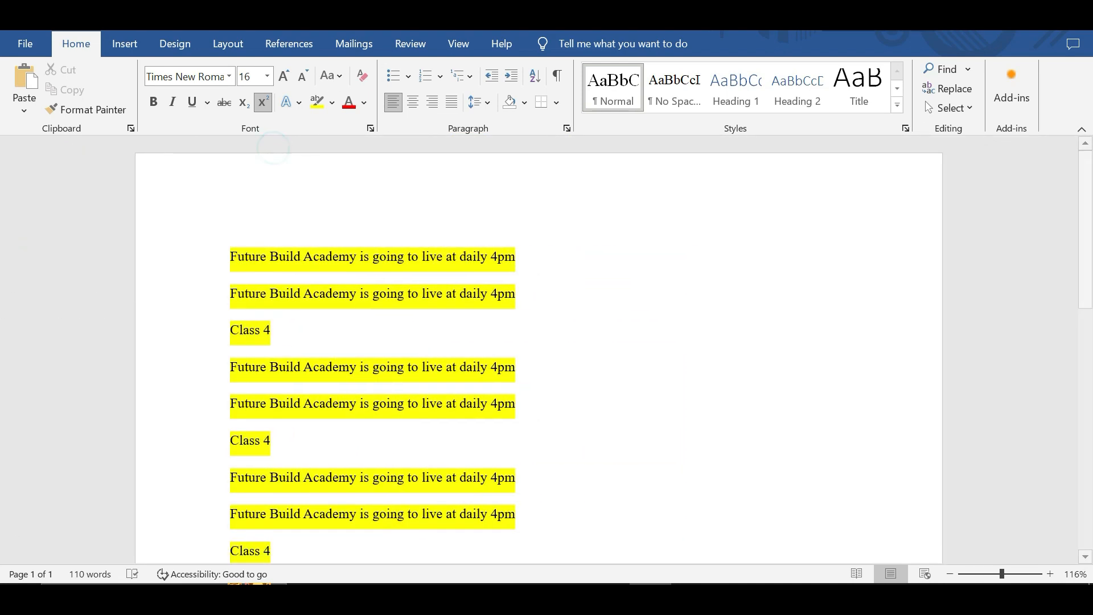
Step: Replace every occurrence of "Academy" with "tution" in the whole document and close the dialog
left_click(957, 91)
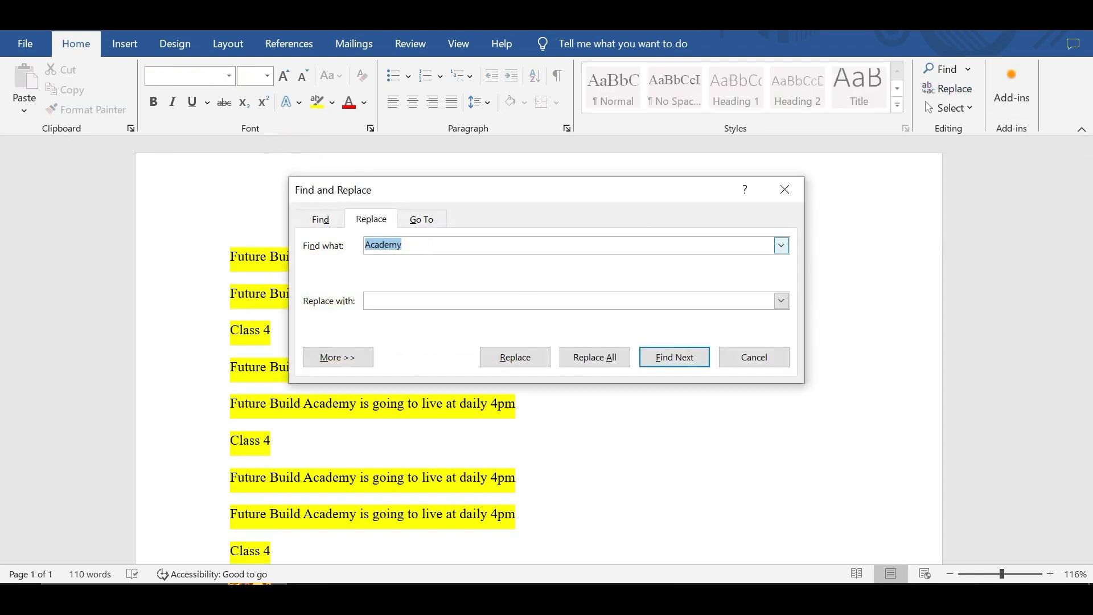
left_click(369, 300)
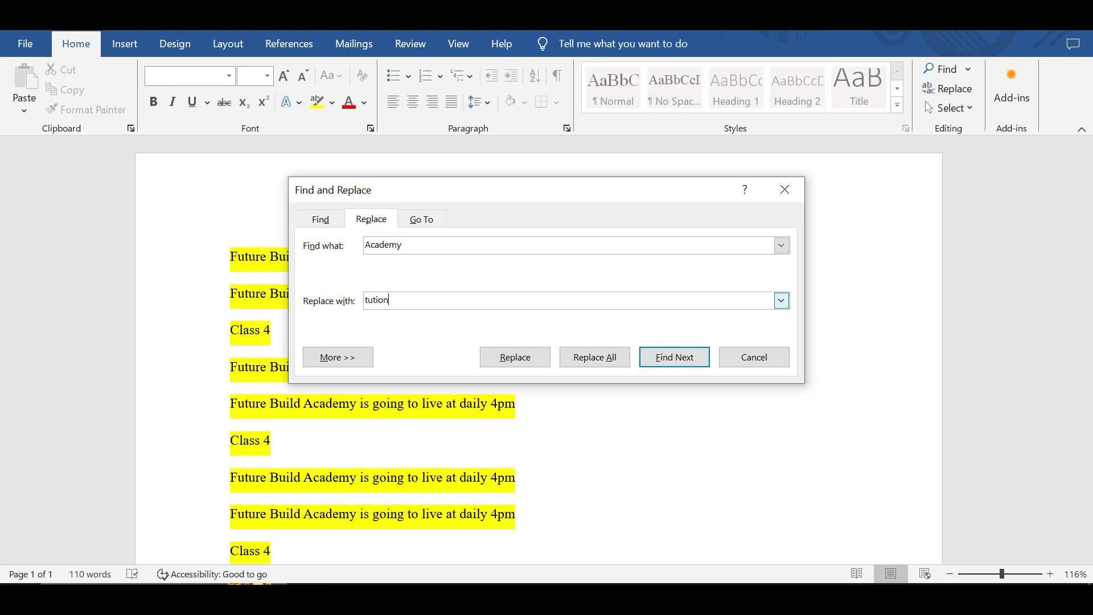
left_click(607, 362)
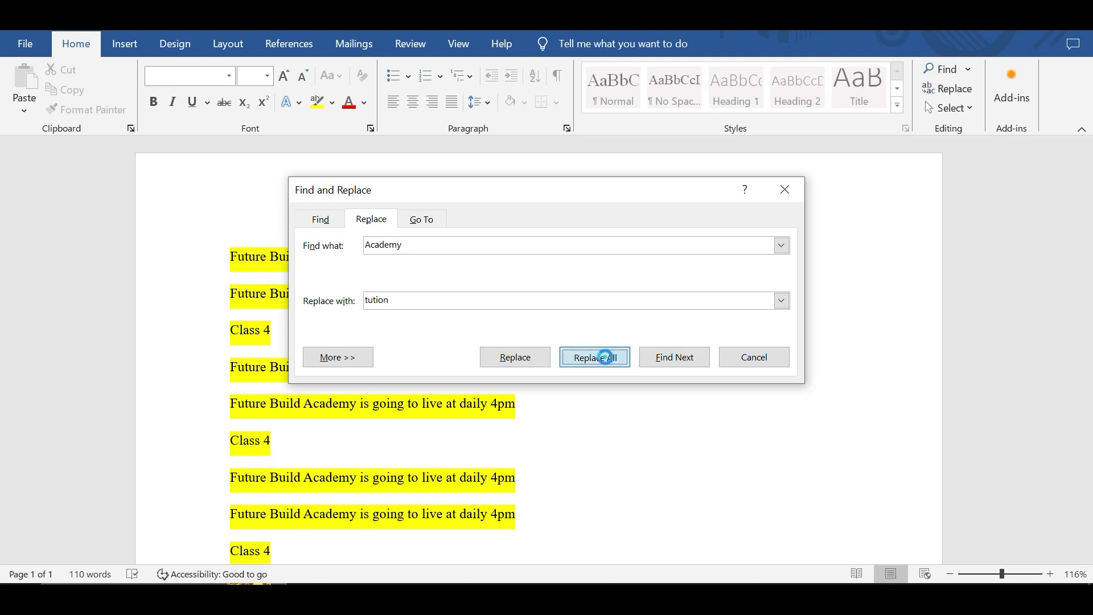
left_click(553, 350)
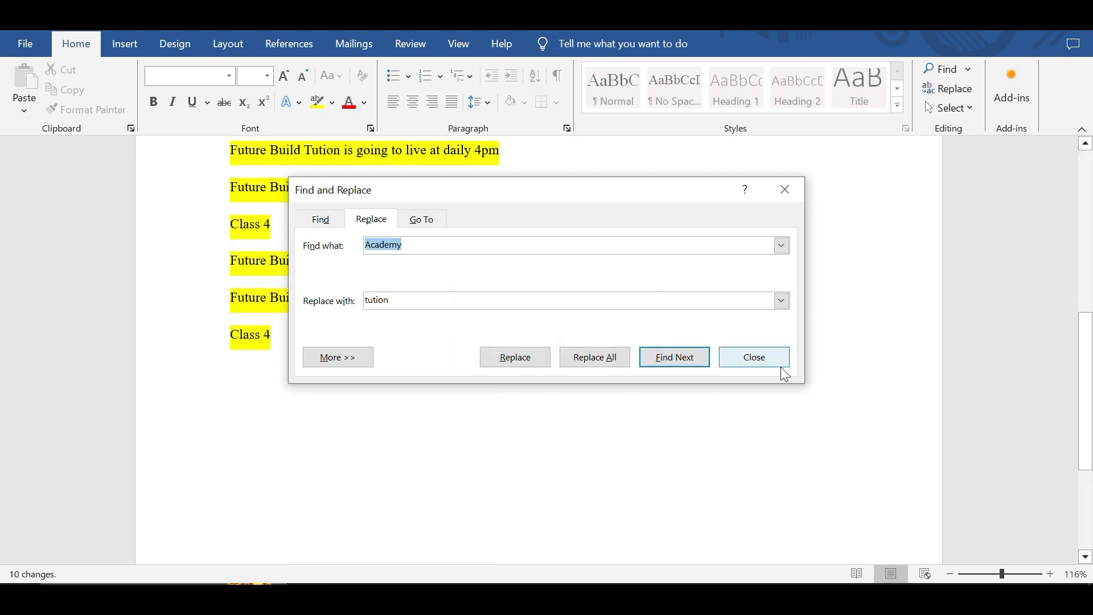
left_click(757, 357)
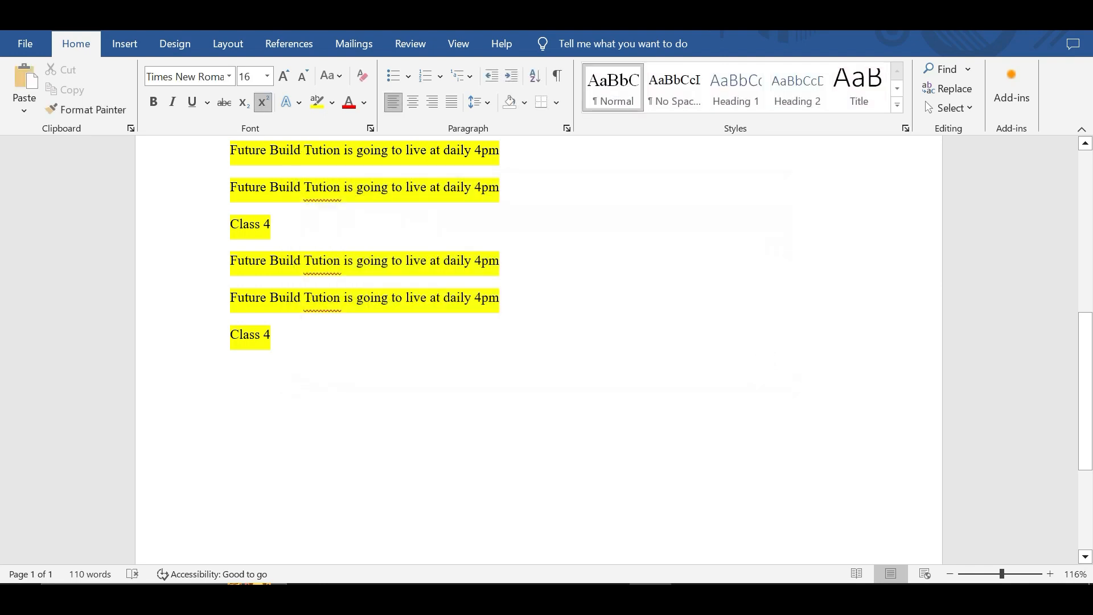
Step: Correct the misspelled "Tution" to the suggested "Tuition" in the second sentence of the third group
scroll(365, 341, "up", 5)
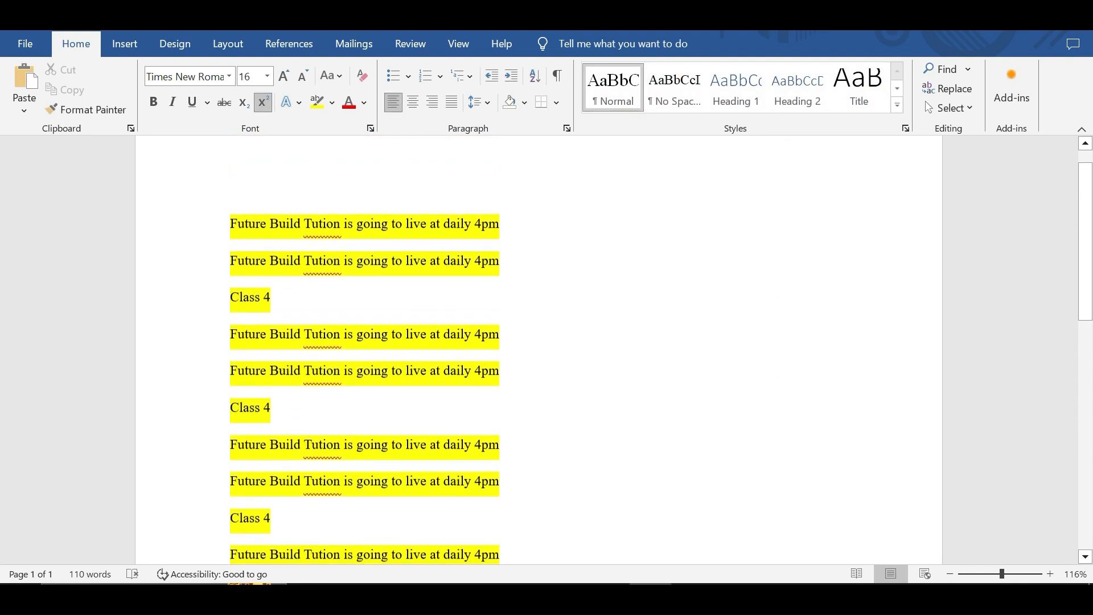
scroll(365, 341, "down", 5)
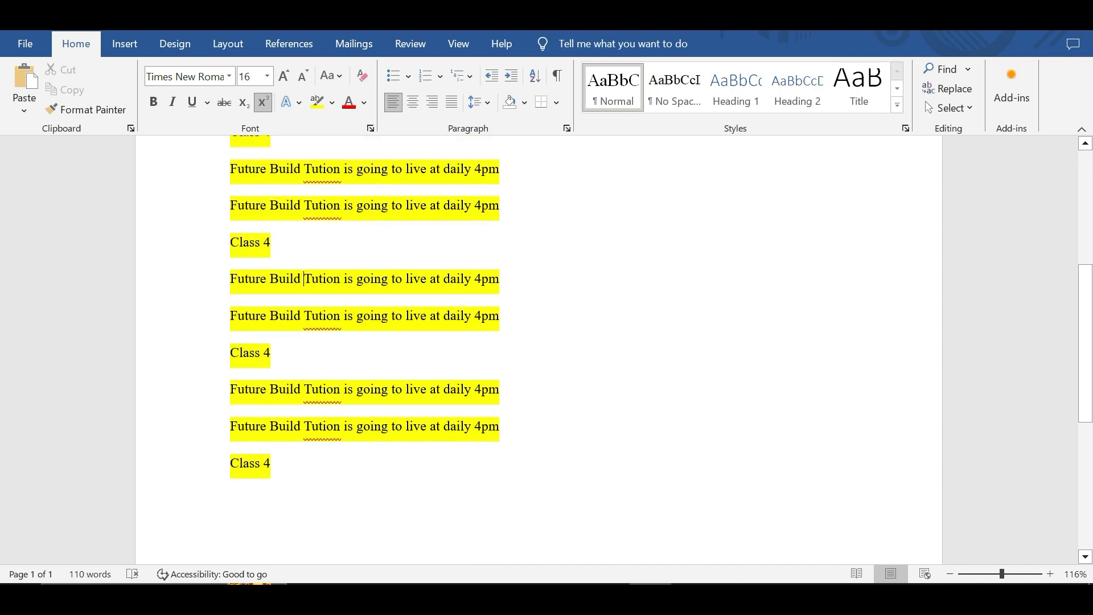
right_click(323, 183)
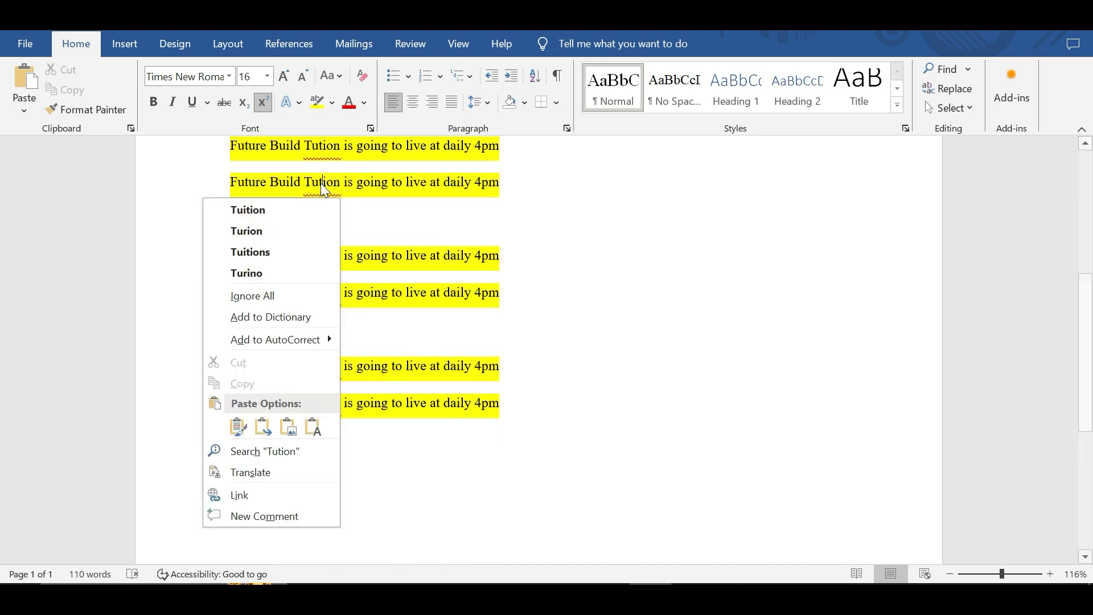
left_click(302, 217)
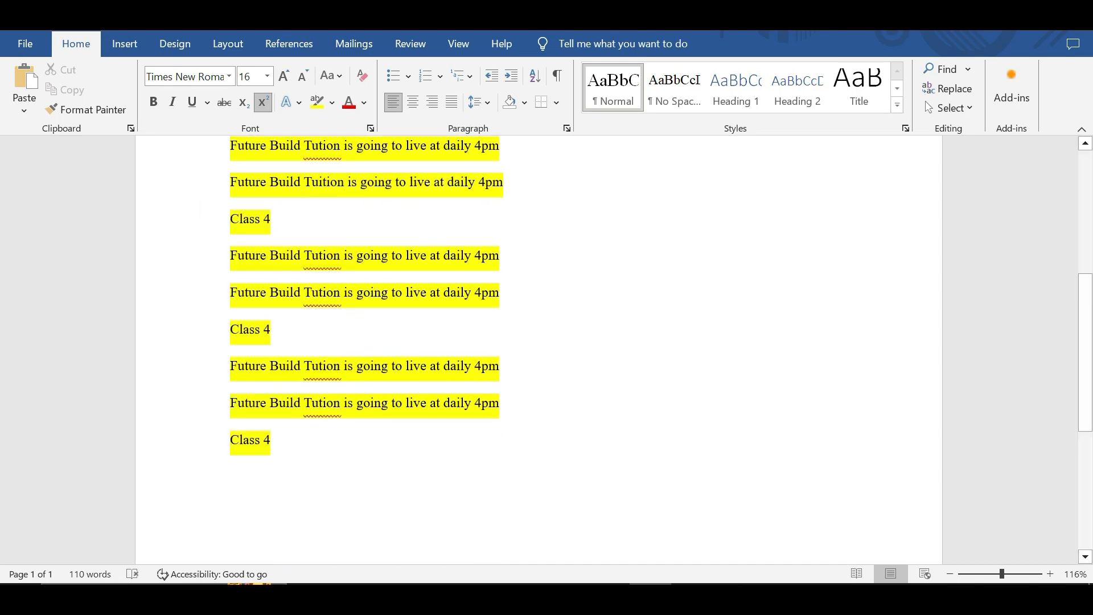
Step: Select all the text in the document, display the selection options again, and clear the selection
scroll(546, 342, "up", 5)
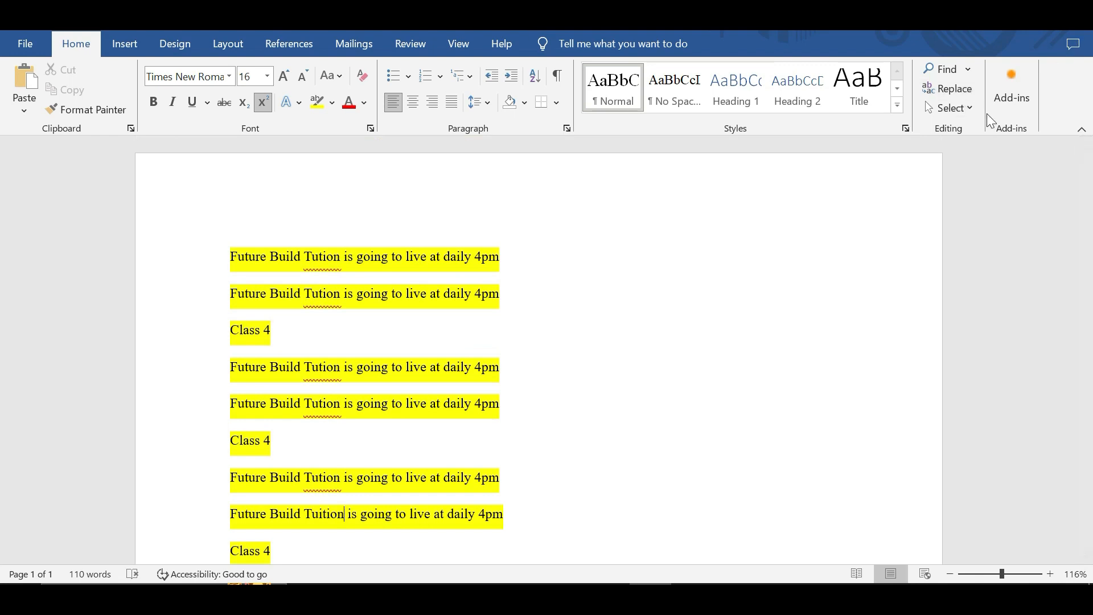
left_click(968, 108)
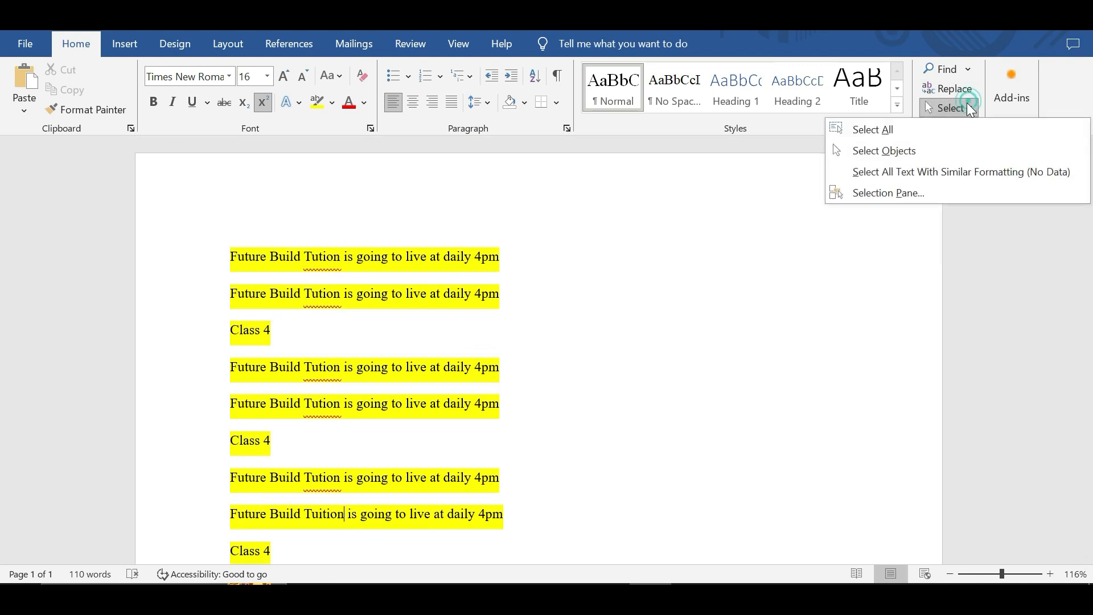
left_click(879, 135)
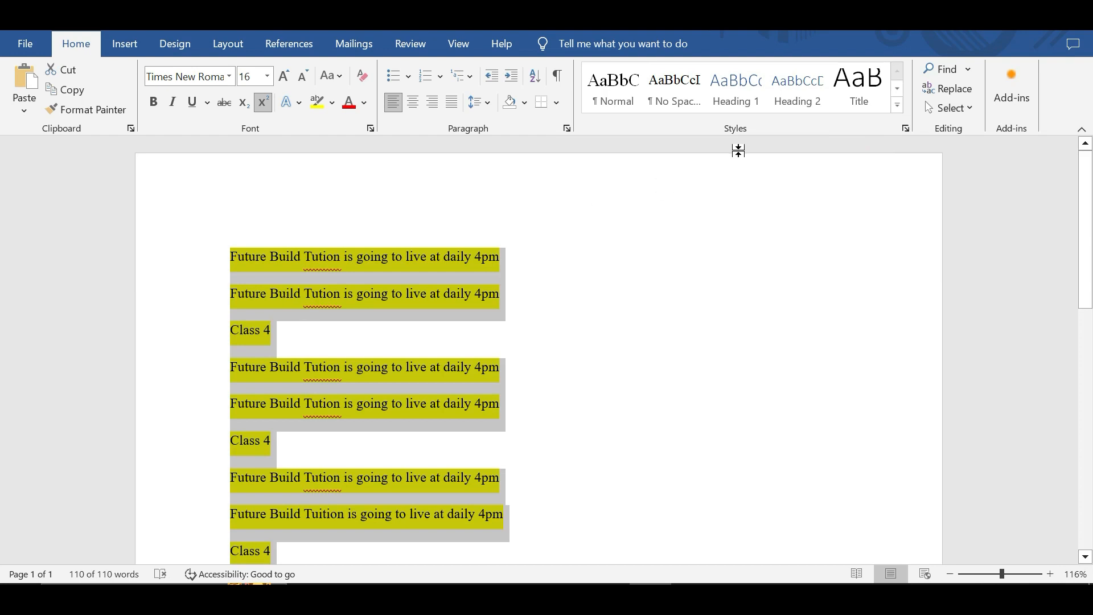
left_click(962, 108)
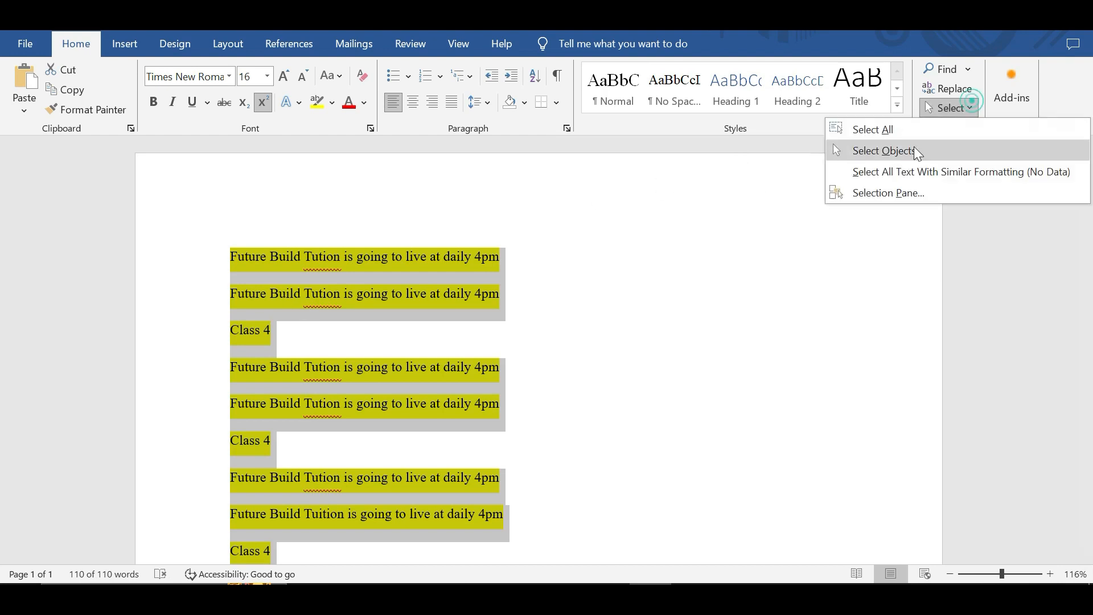
left_click(555, 339)
left_click(568, 344)
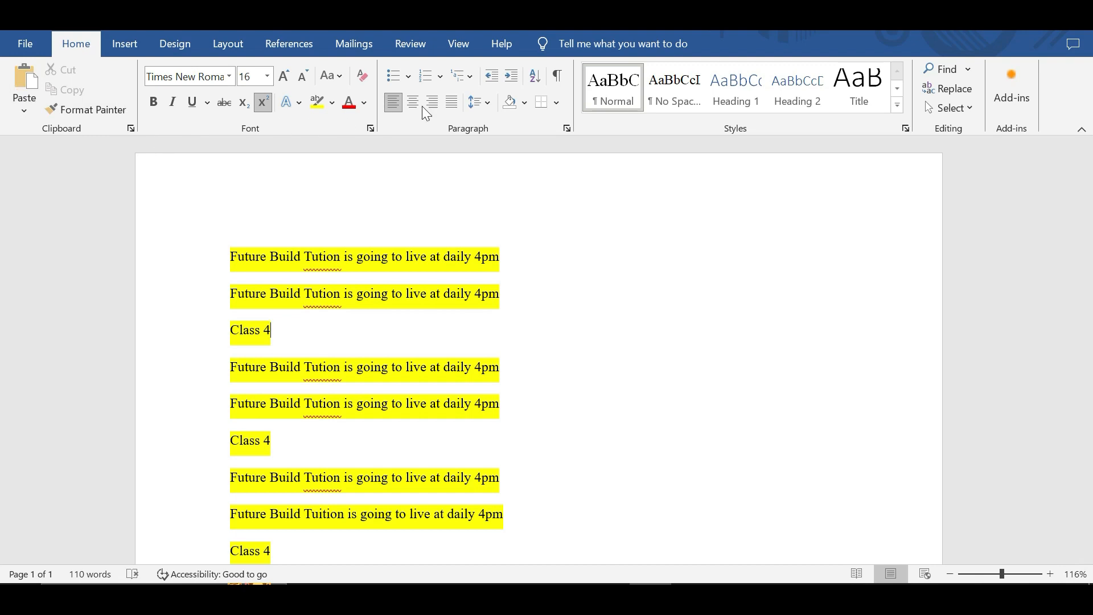
left_click(125, 46)
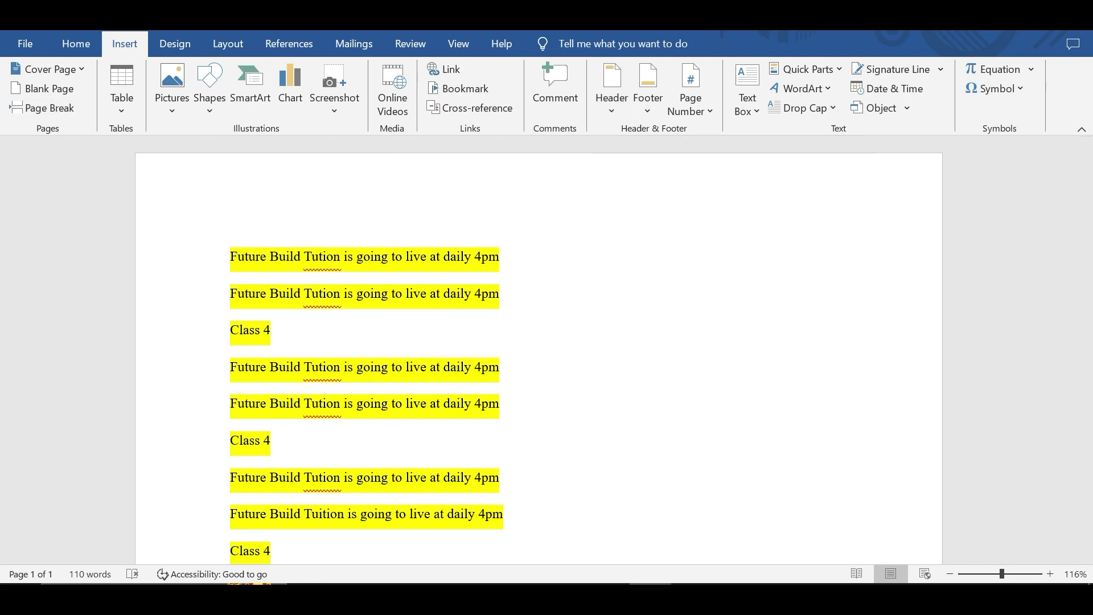
left_click(76, 43)
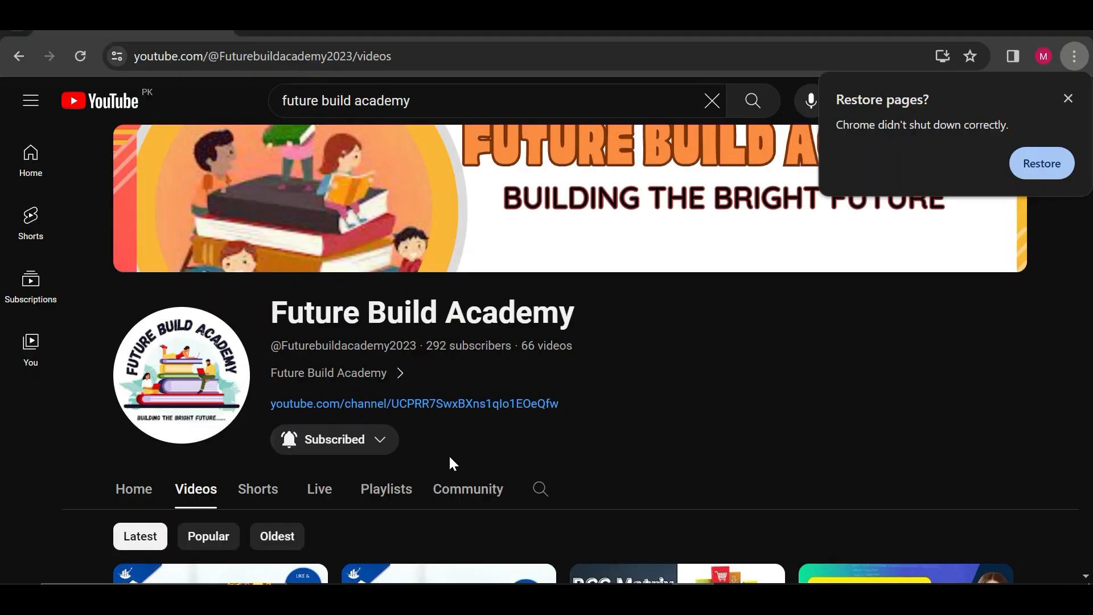
Step: Switch to YouTube and examine the Future Build Academy channel's video list, including the earlier Microsoft Word classes, returning to the channel header
scroll(449, 463, "down", 2)
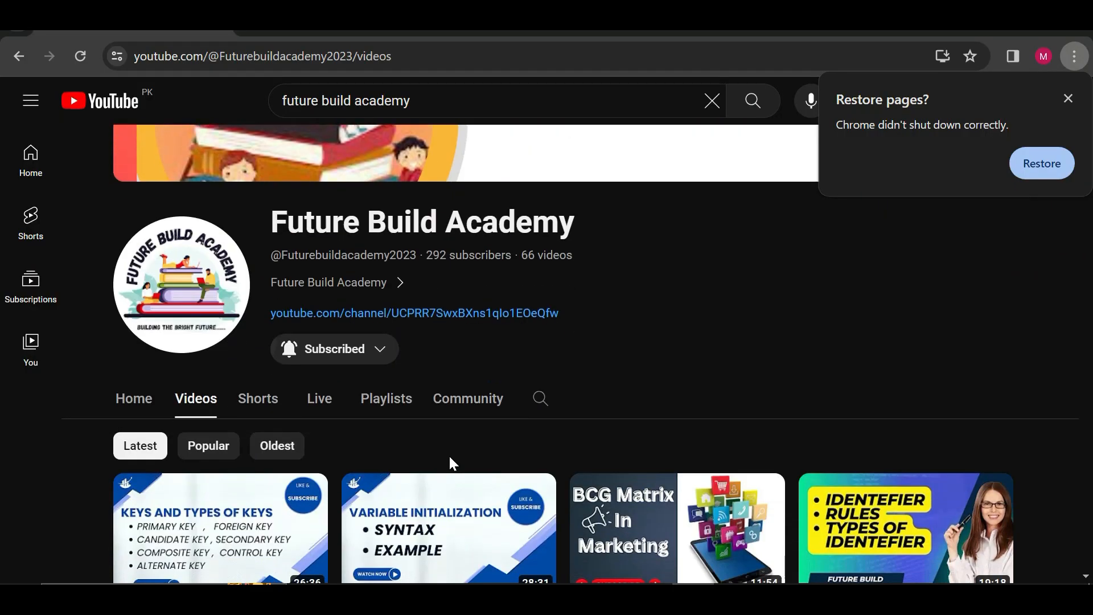
scroll(450, 462, "down", 4)
scroll(450, 457, "down", 3)
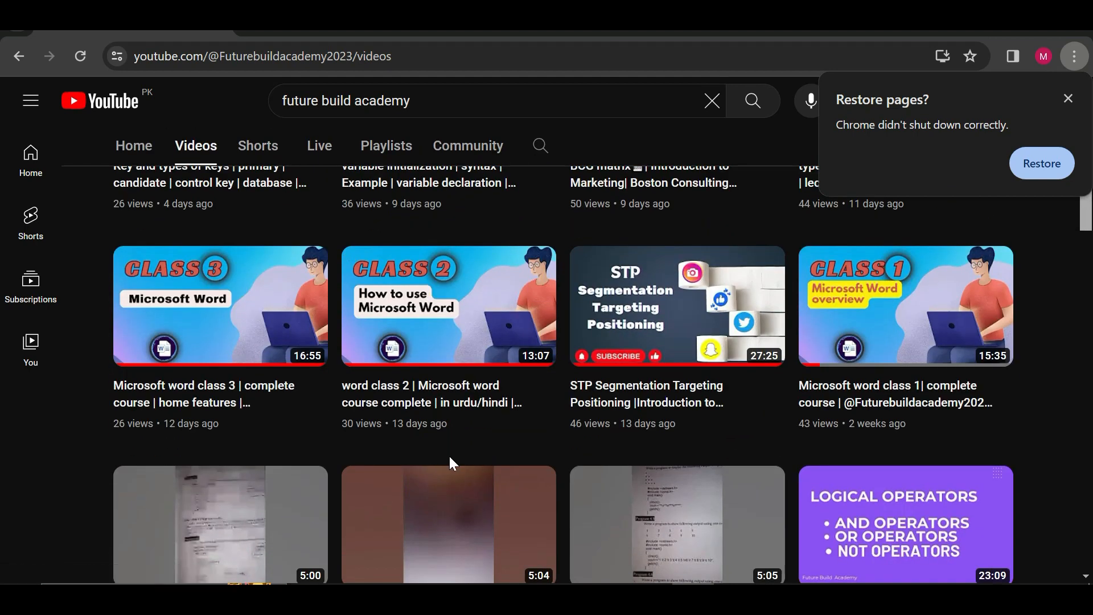
scroll(452, 464, "up", 6)
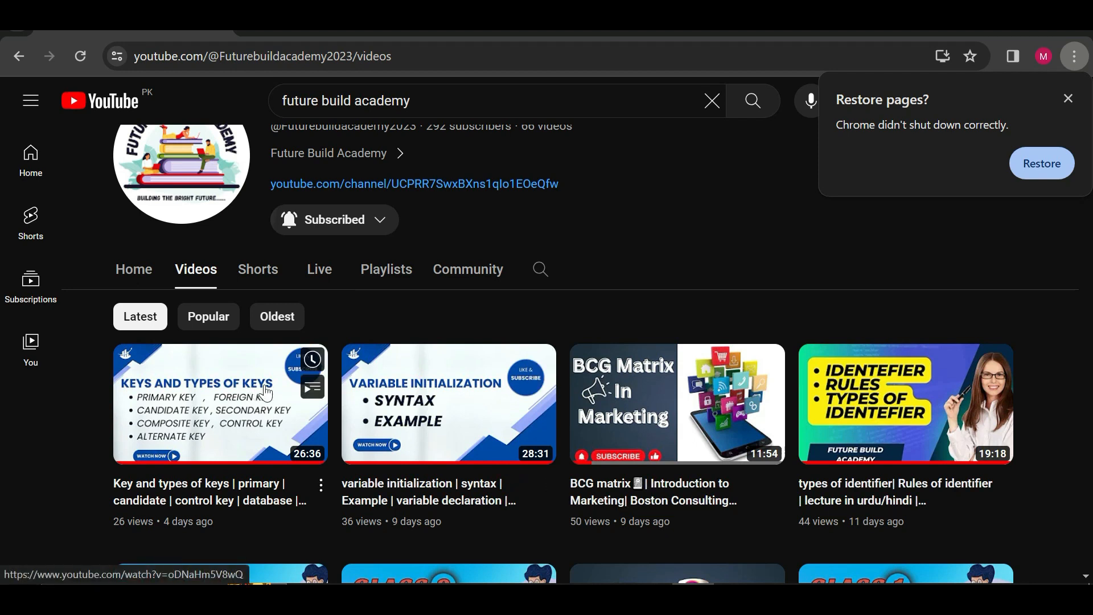
scroll(393, 399, "down", 3)
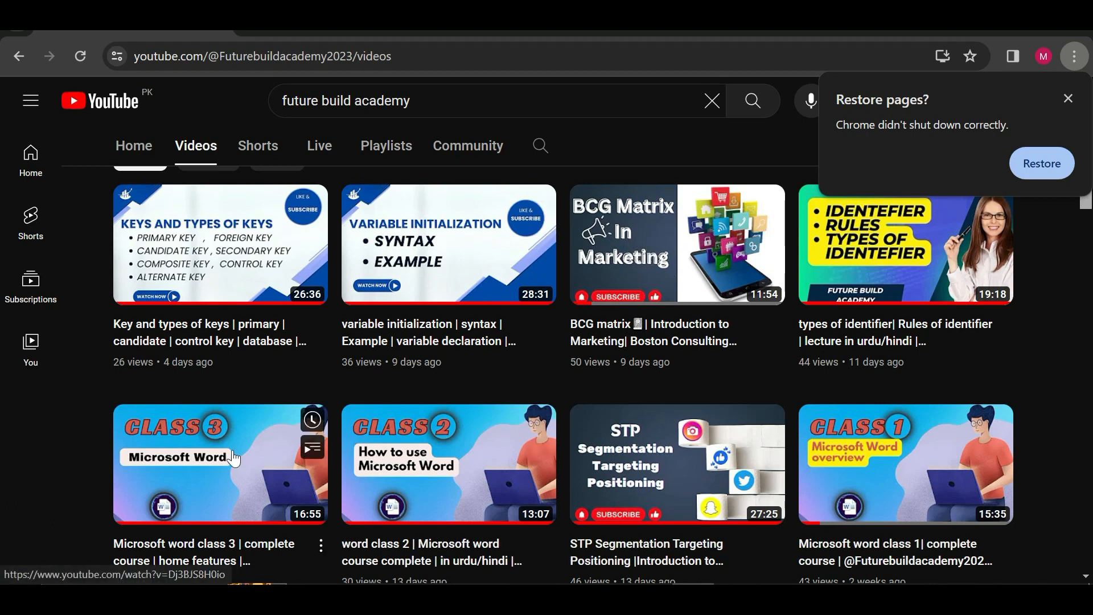
scroll(466, 462, "down", 4)
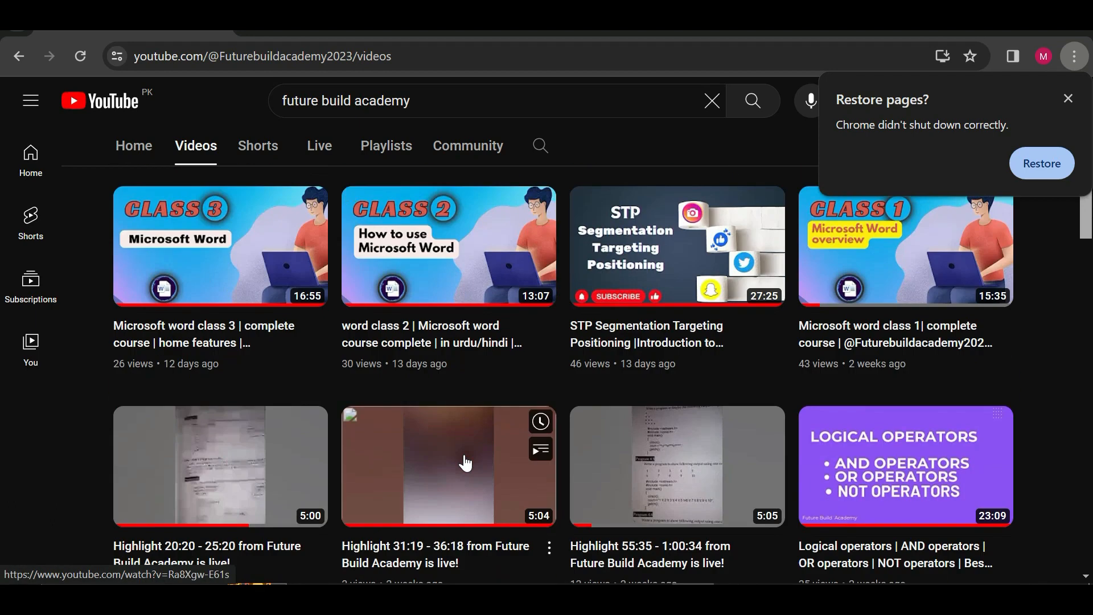
scroll(466, 462, "down", 6)
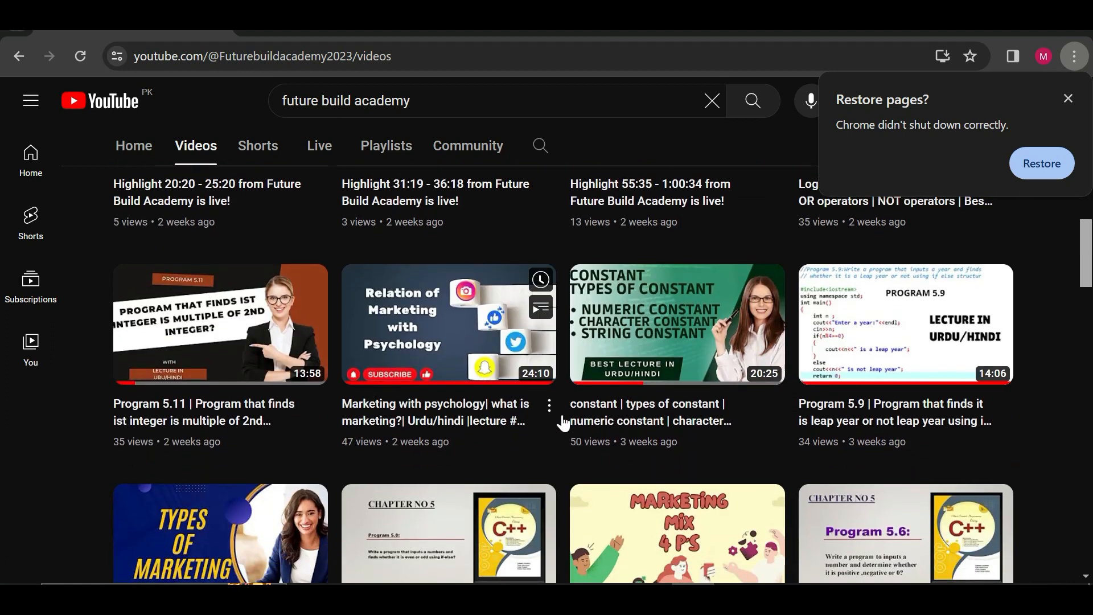
scroll(681, 343, "down", 4)
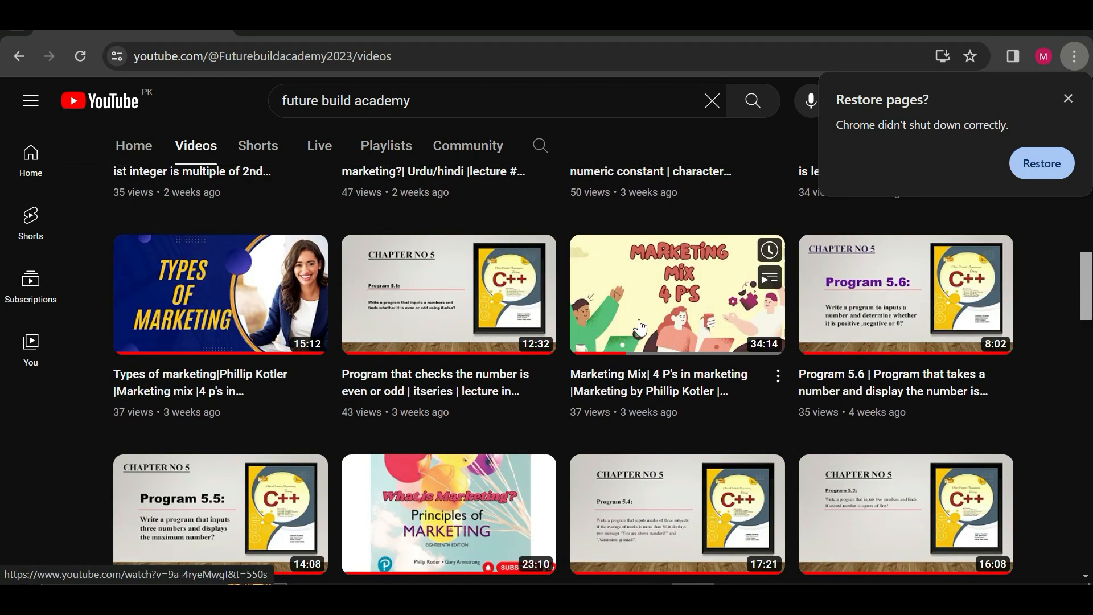
scroll(640, 328, "down", 7)
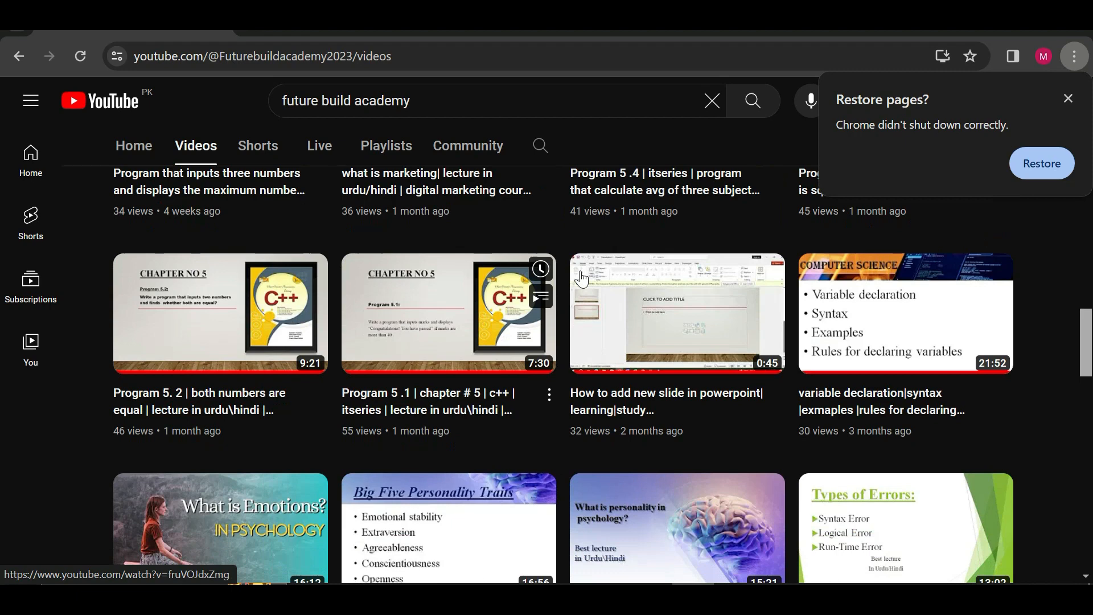
scroll(621, 521, "down", 5)
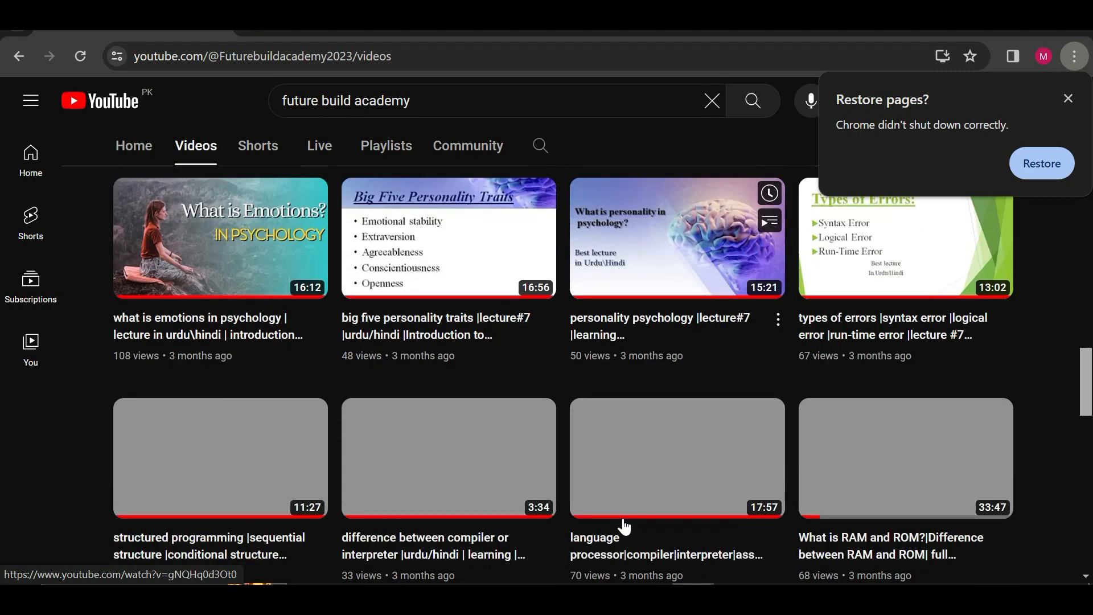
scroll(624, 519, "up", 15)
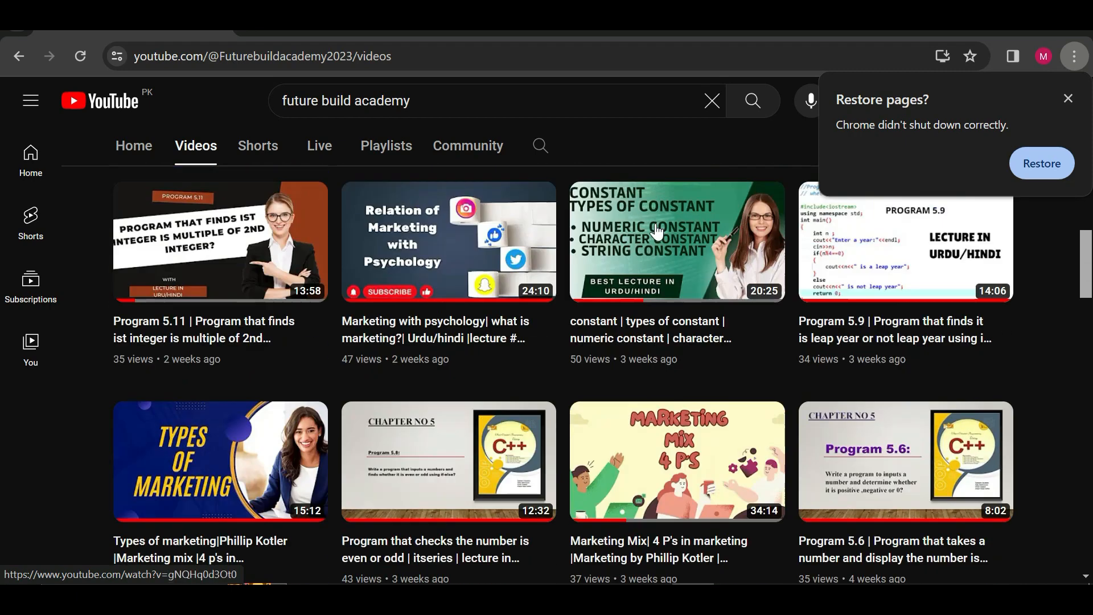
scroll(657, 232, "up", 8)
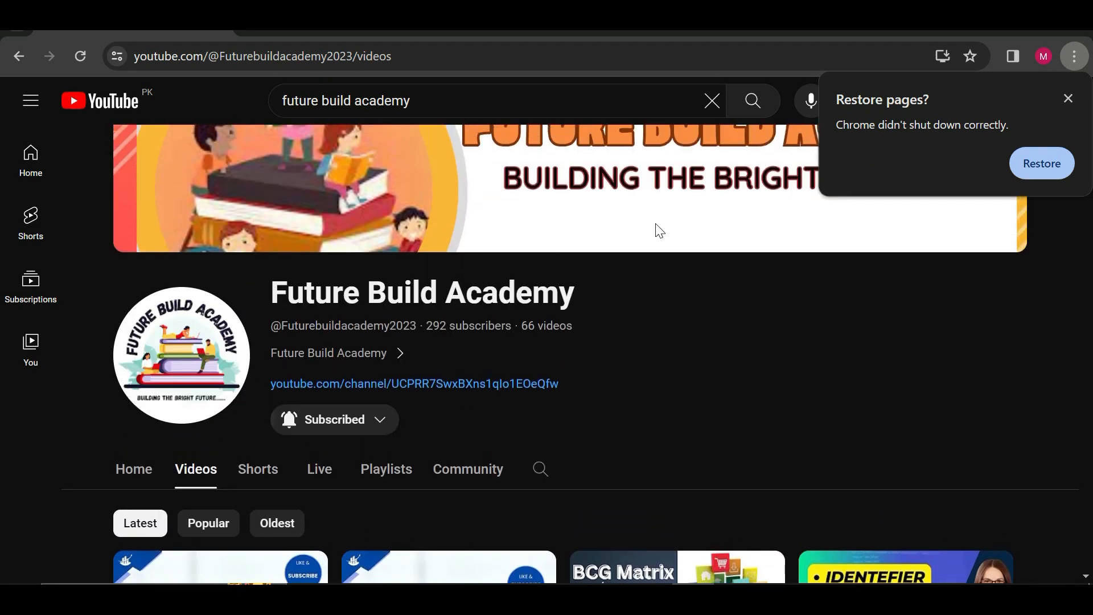